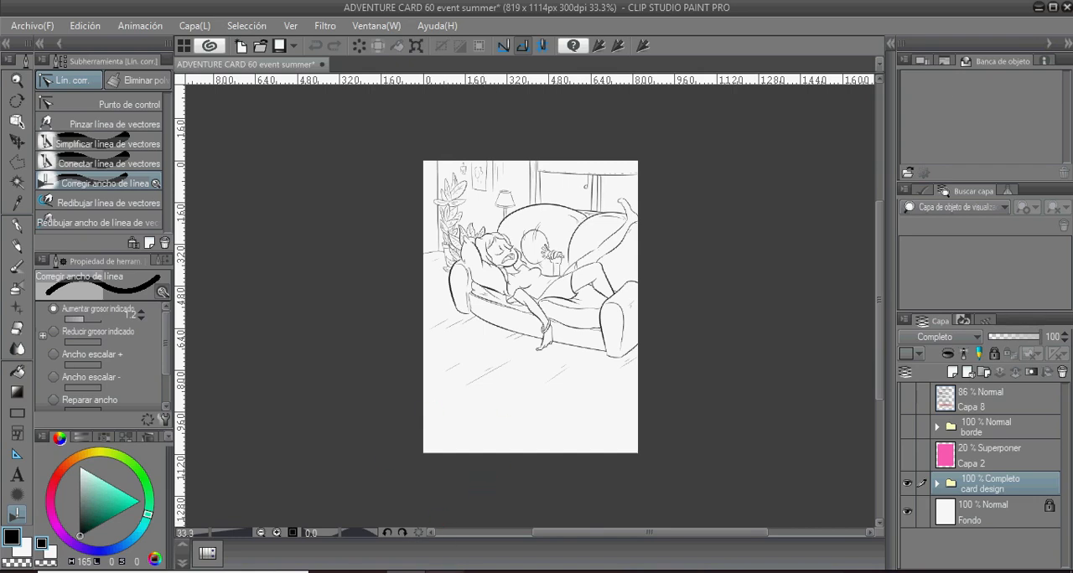
- Check the drawing against the poker card template layer Capa 8 and the borde folder, leaving both hidden
click(445, 572)
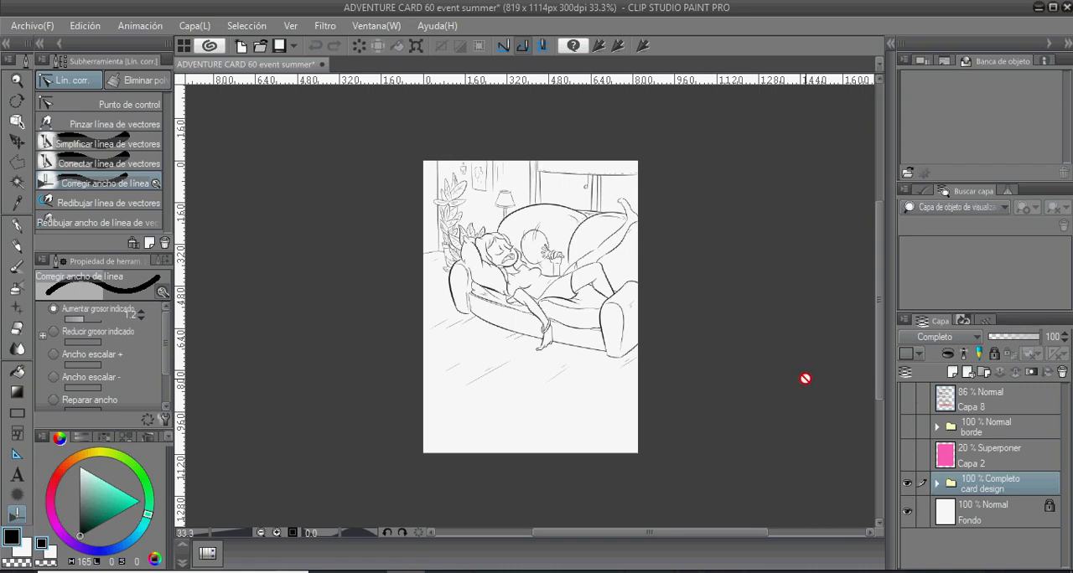
scroll(805, 379, up, 1)
drag(876, 369, 878, 351)
click(904, 400)
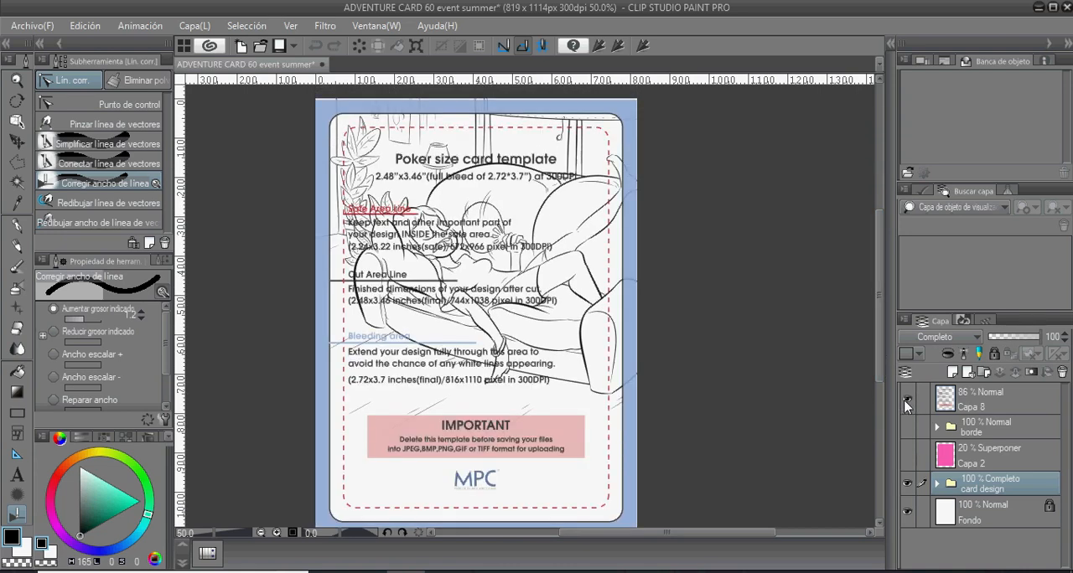
click(906, 399)
click(905, 427)
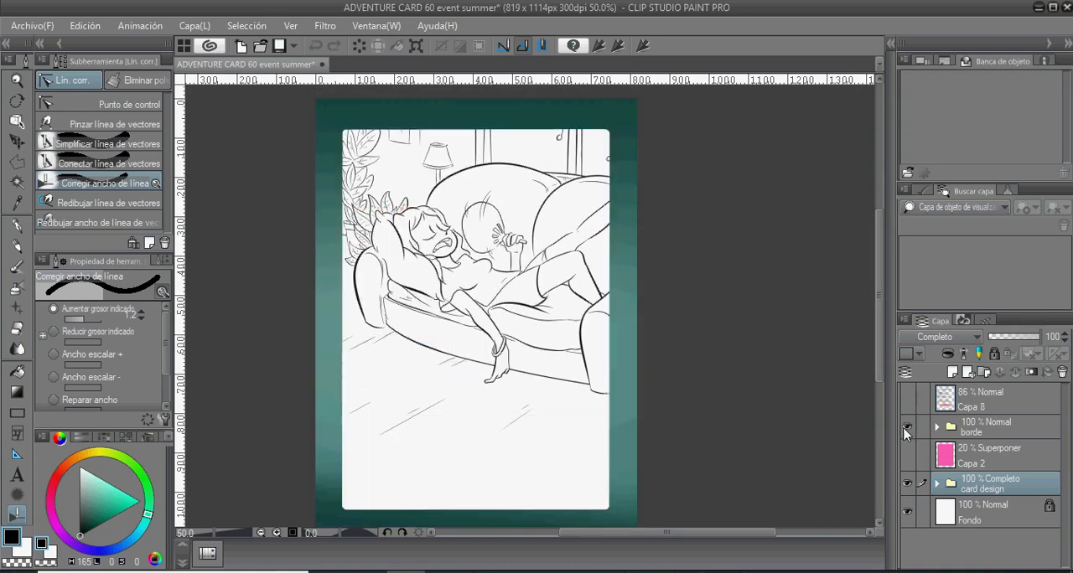
click(905, 428)
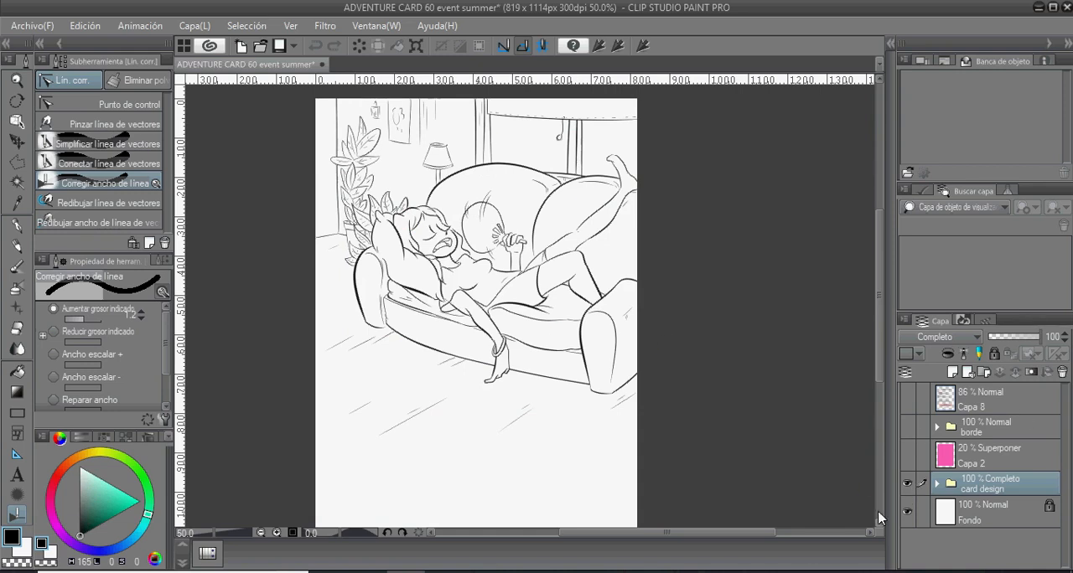
scroll(875, 362, down, 2)
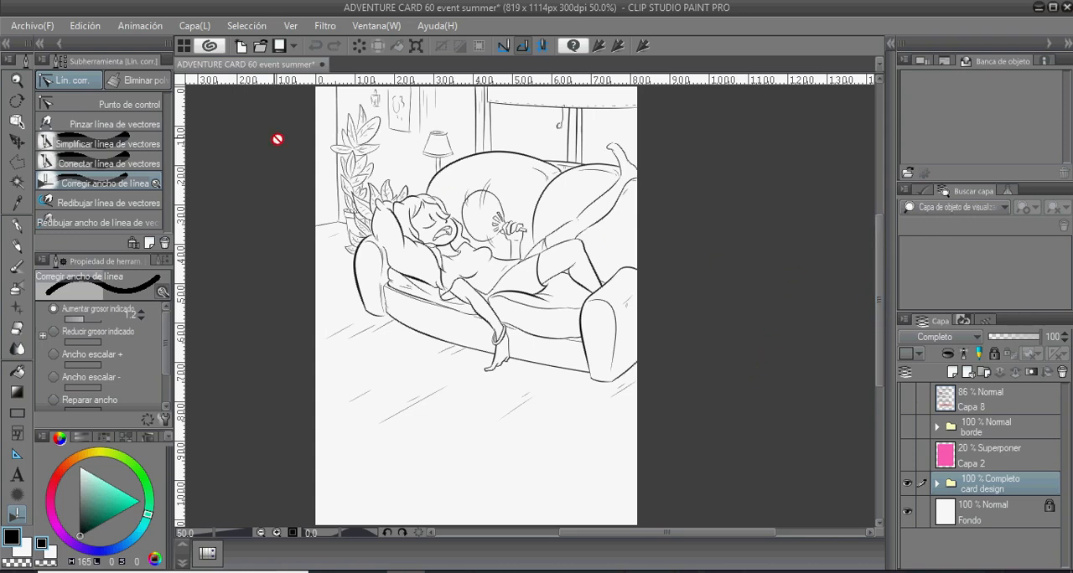
- Save the line art as a PNG named ADVENTURE CARD 60 event summer in the Superstar Game folder, accepting the loss of layer information
click(32, 25)
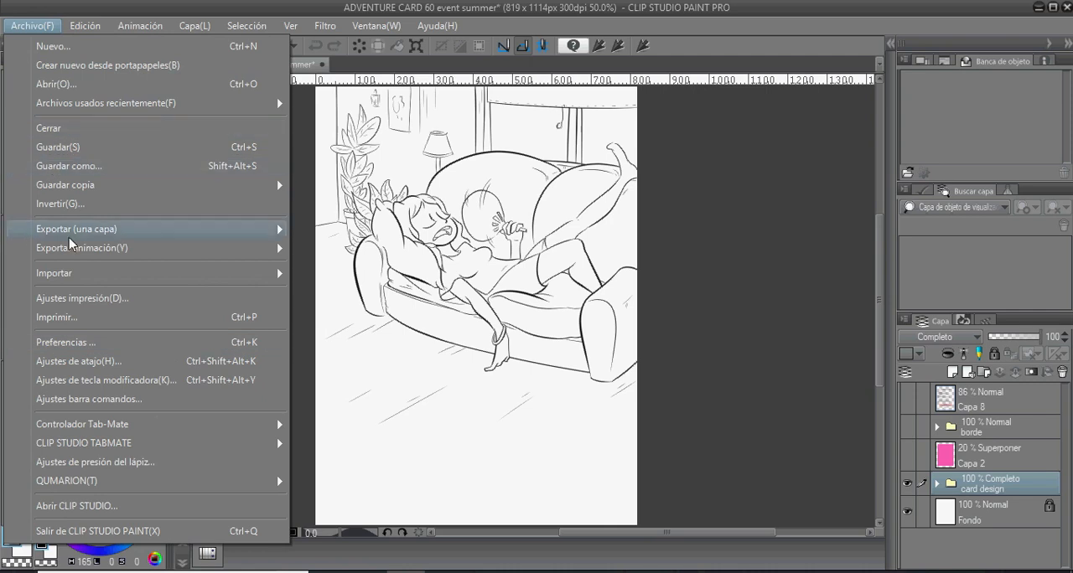
click(72, 167)
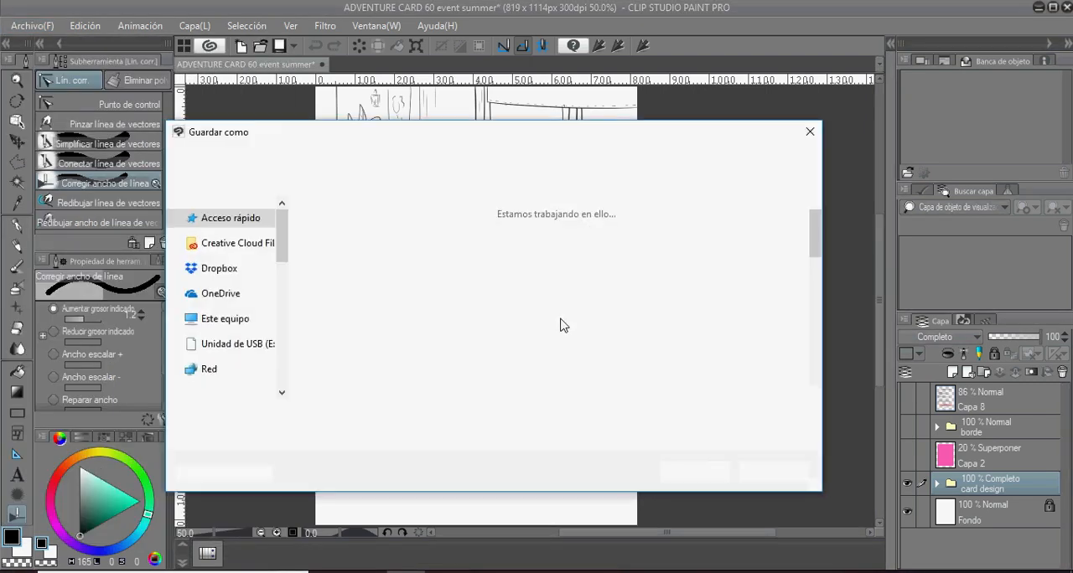
click(432, 437)
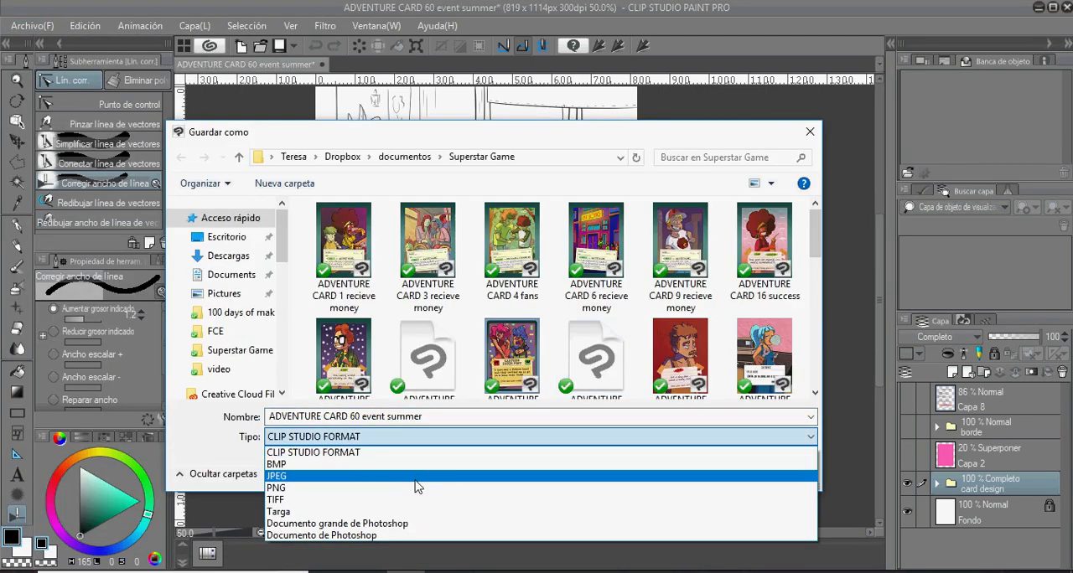
click(418, 488)
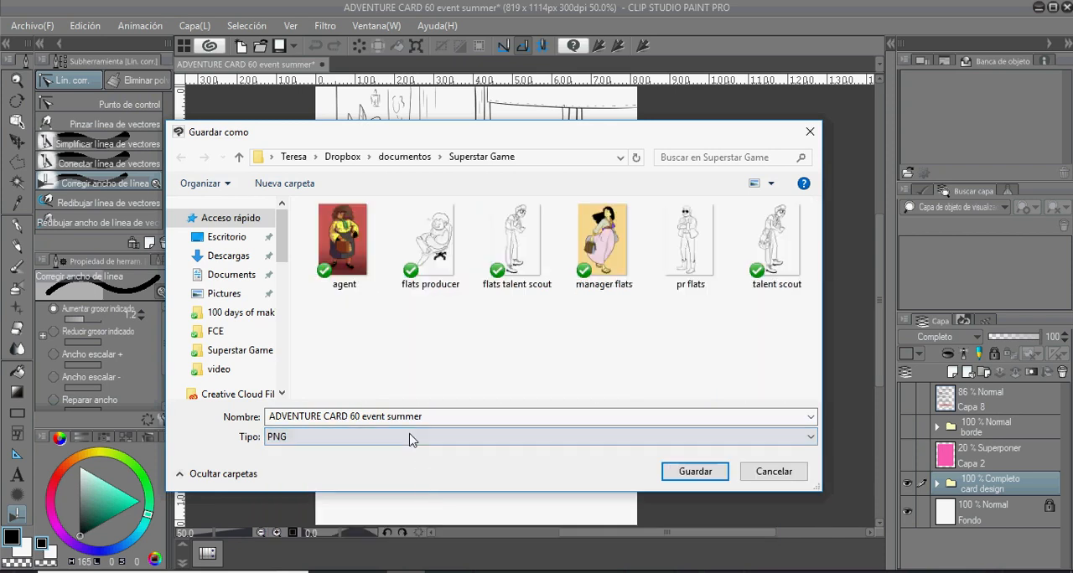
click(686, 473)
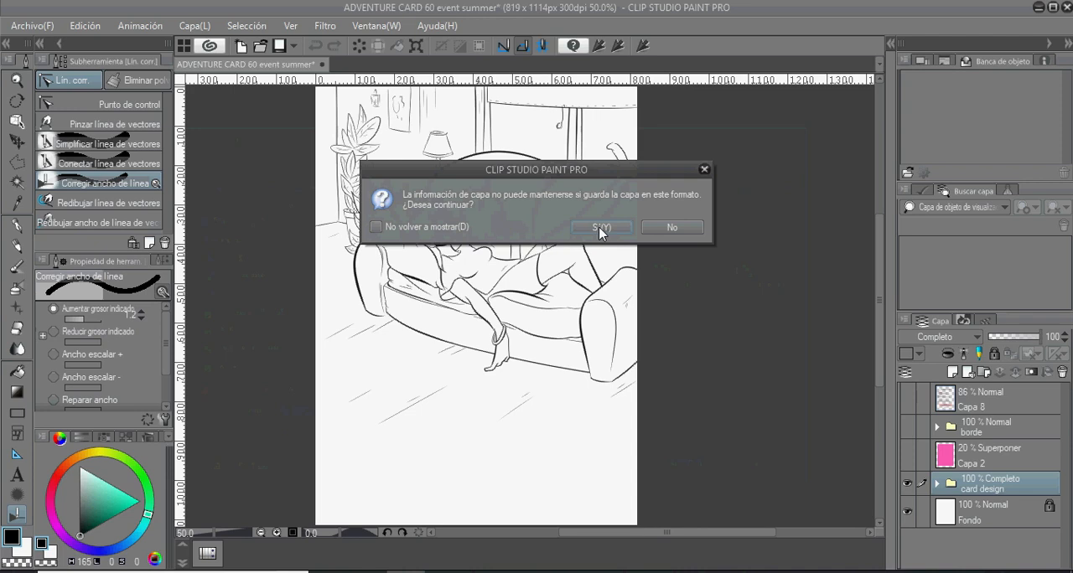
click(599, 227)
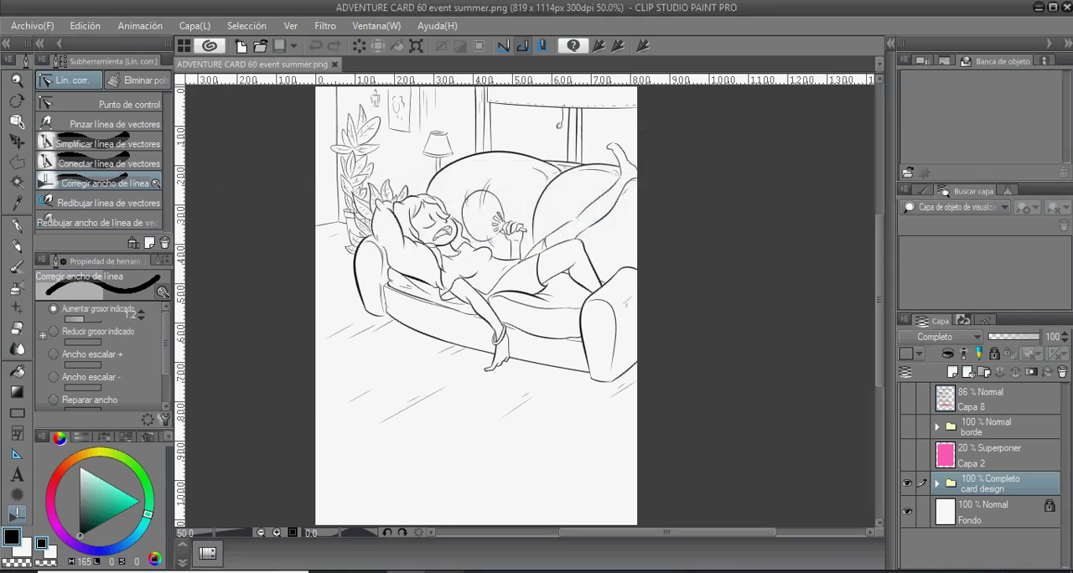
- Switch to the Flatton page in the browser and select the ADVENTURE CARD 60 event summer PNG from the Superstar Game folder for upload
key(alt+Tab)
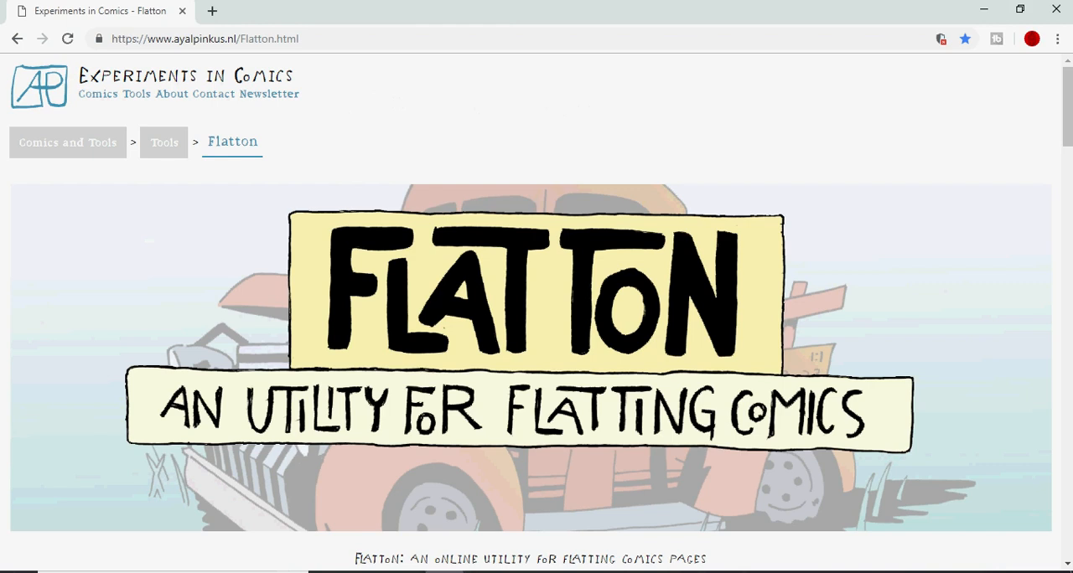
drag(1055, 147, 1055, 249)
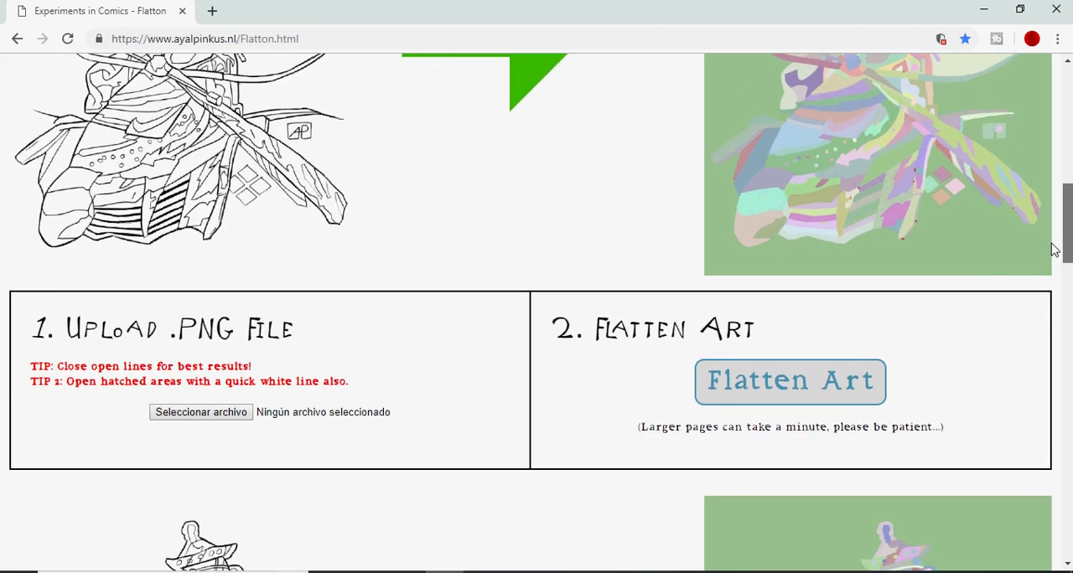
click(216, 412)
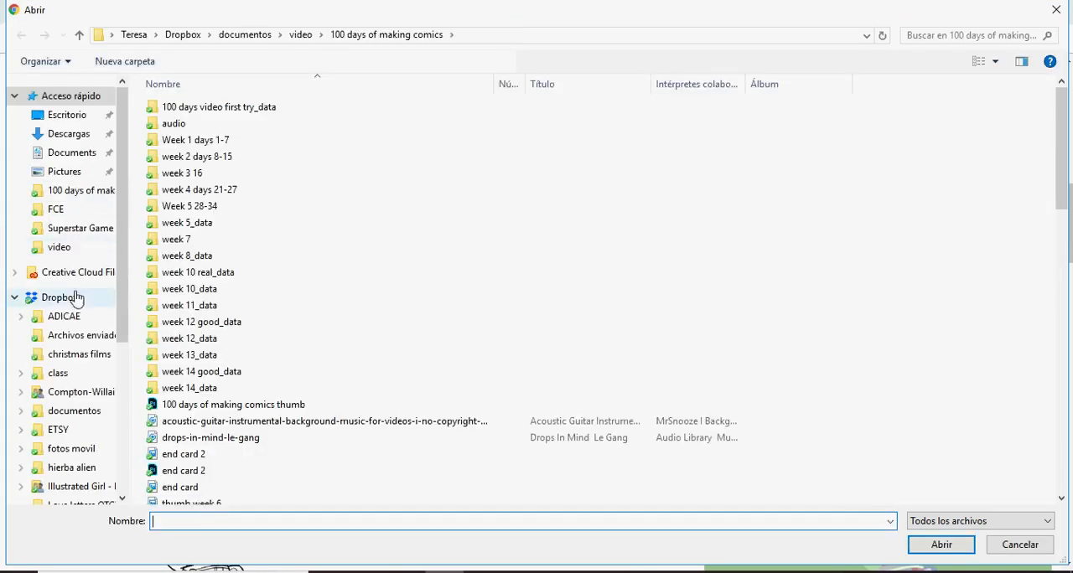
click(60, 413)
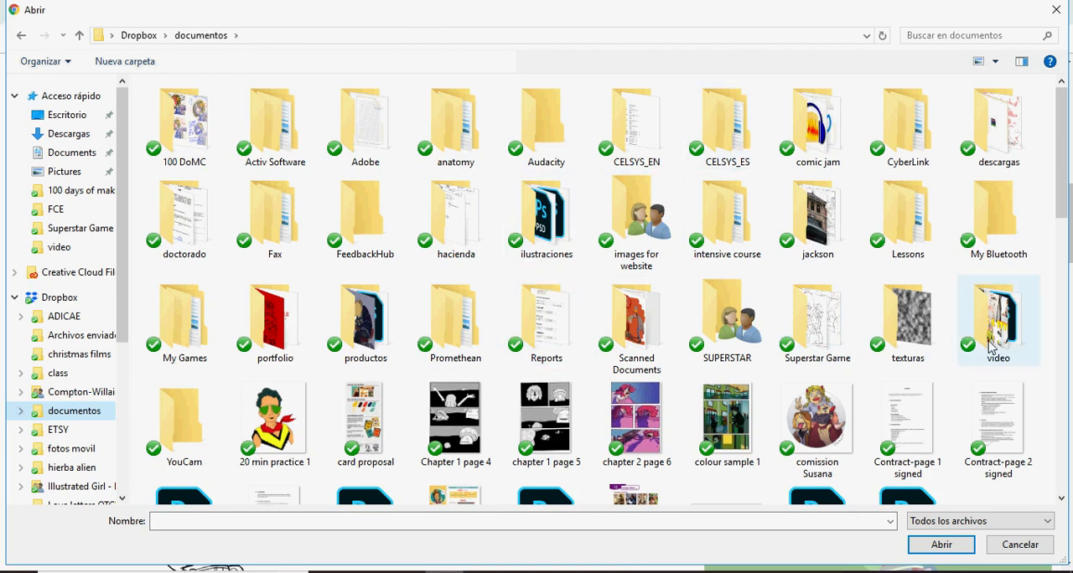
double_click(829, 331)
scroll(938, 172, down, 5)
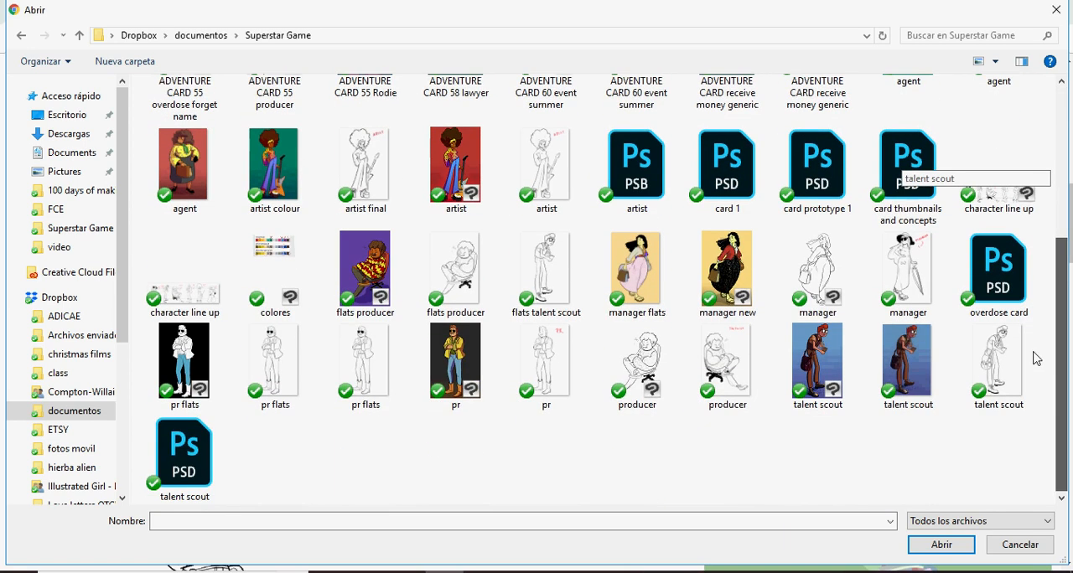
scroll(1039, 331, up, 2)
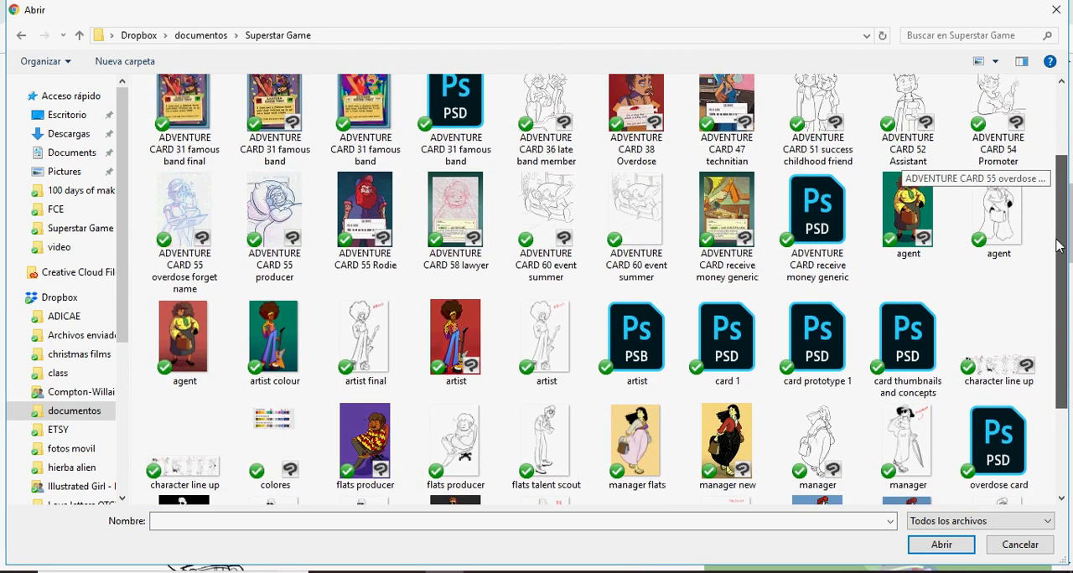
key(Escape)
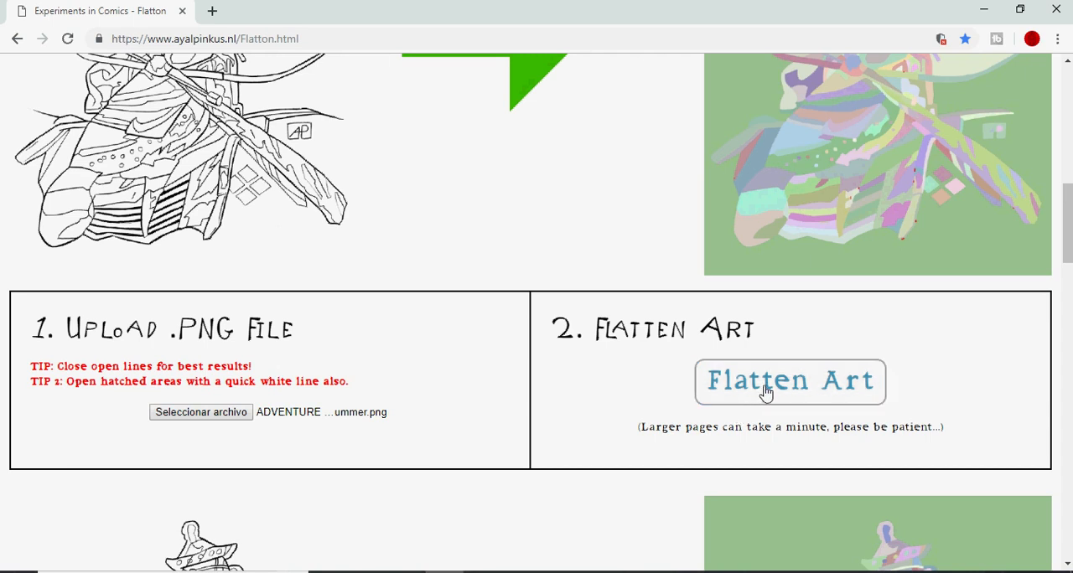
- Flatten the selected art with Flatton, then download the flats and open them in Clip Studio Paint
click(764, 397)
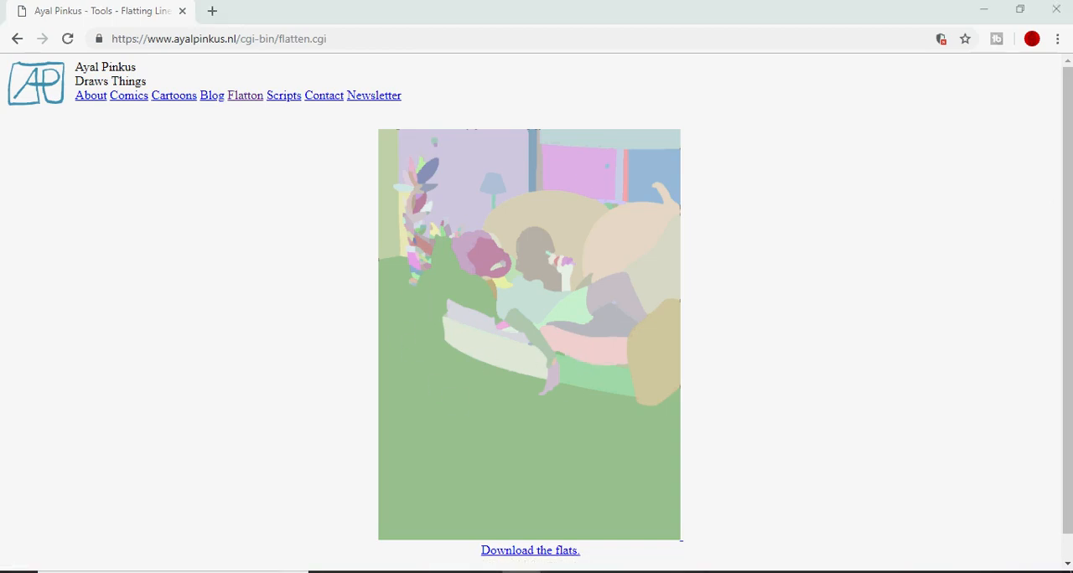
click(537, 555)
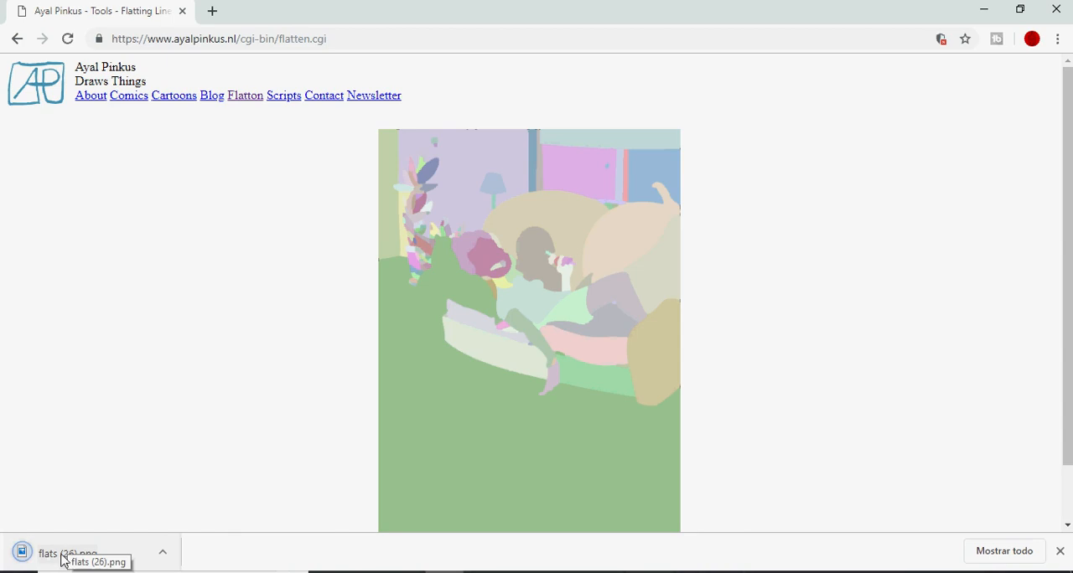
mouse_move(67, 562)
mouse_down()
mouse_move(109, 515)
mouse_move(179, 474)
mouse_move(463, 444)
mouse_move(392, 552)
mouse_move(406, 572)
mouse_move(483, 175)
mouse_move(461, 64)
mouse_up()
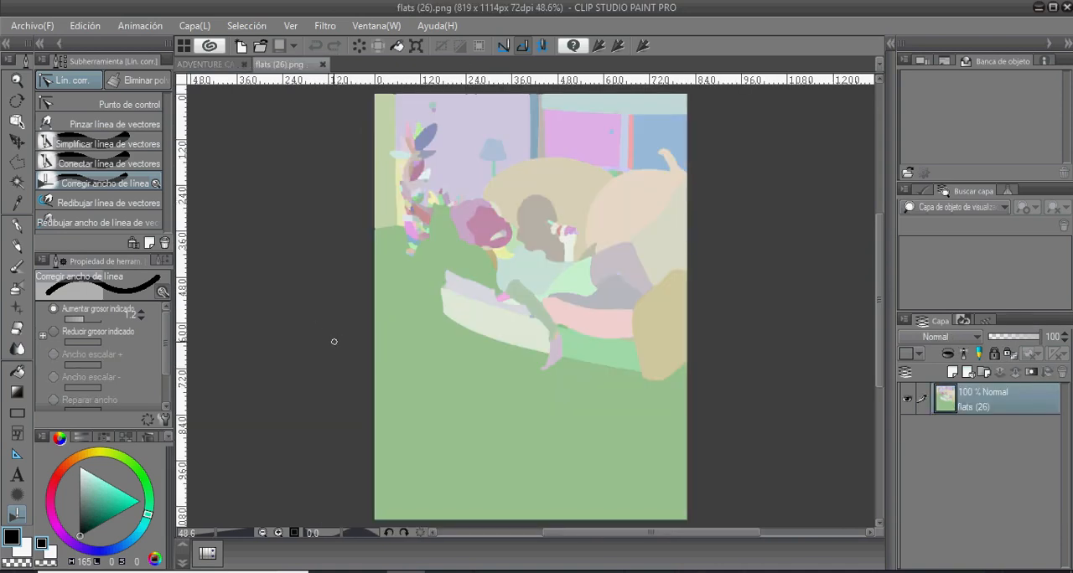
- Copy the entire flats image and paste it into the card's drawing folder, directly below the line art layer Capa 1
key(ctrl+a)
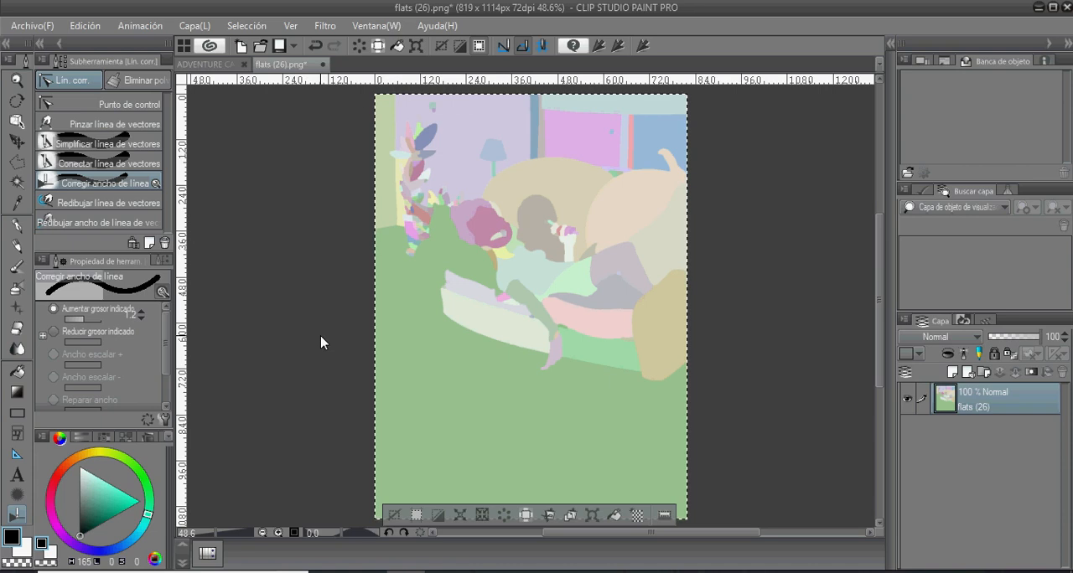
click(205, 64)
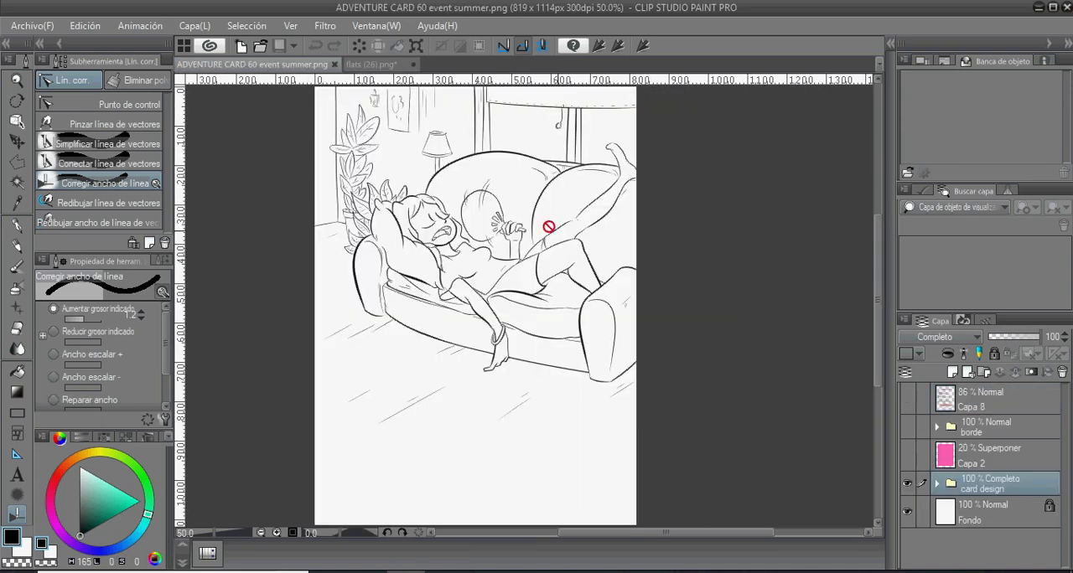
click(936, 485)
scroll(1056, 454, down, 3)
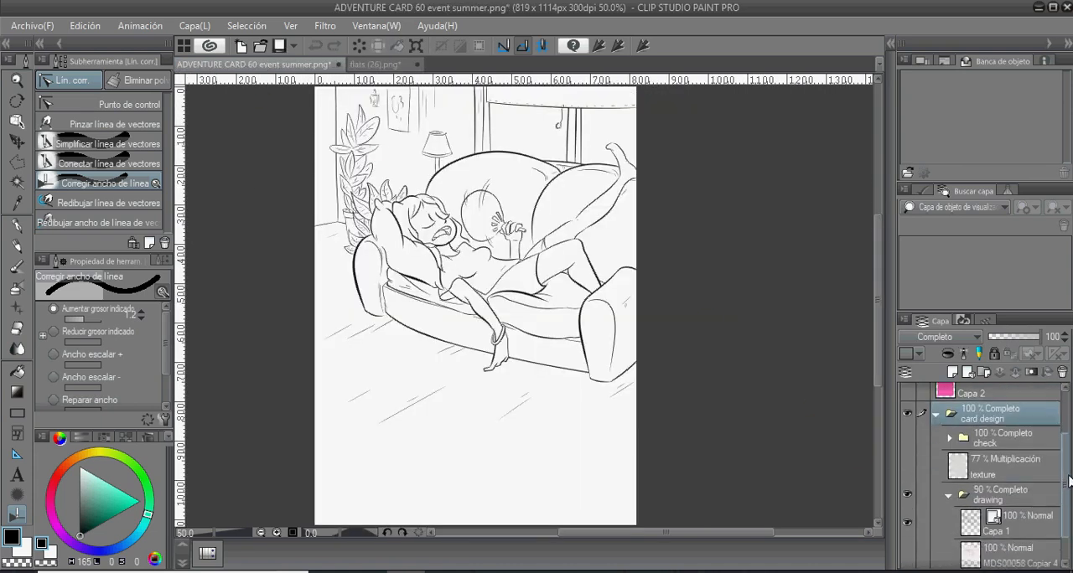
click(1014, 489)
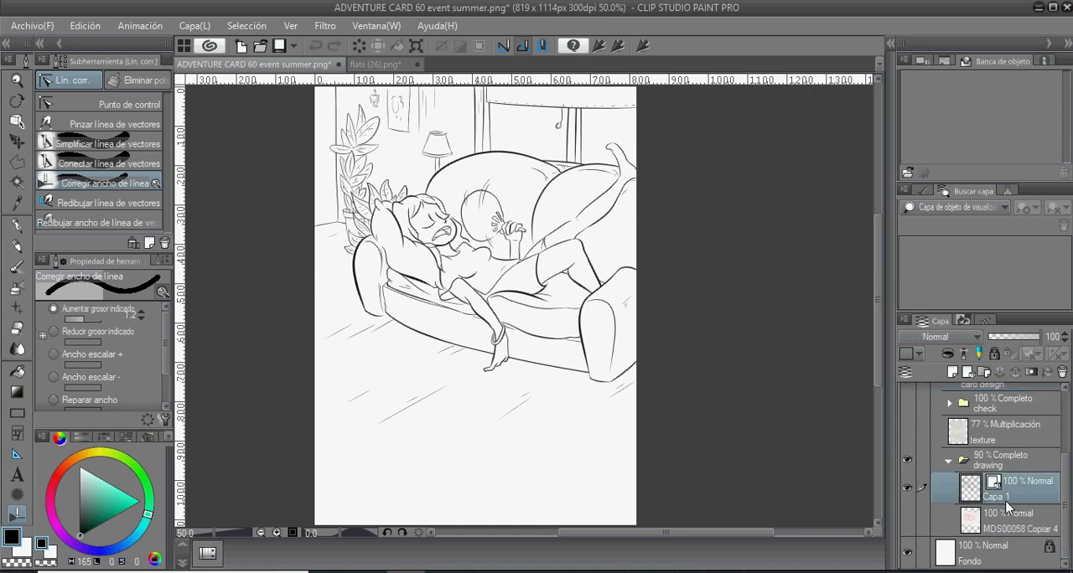
key(ctrl+v)
drag(1014, 487, 1007, 539)
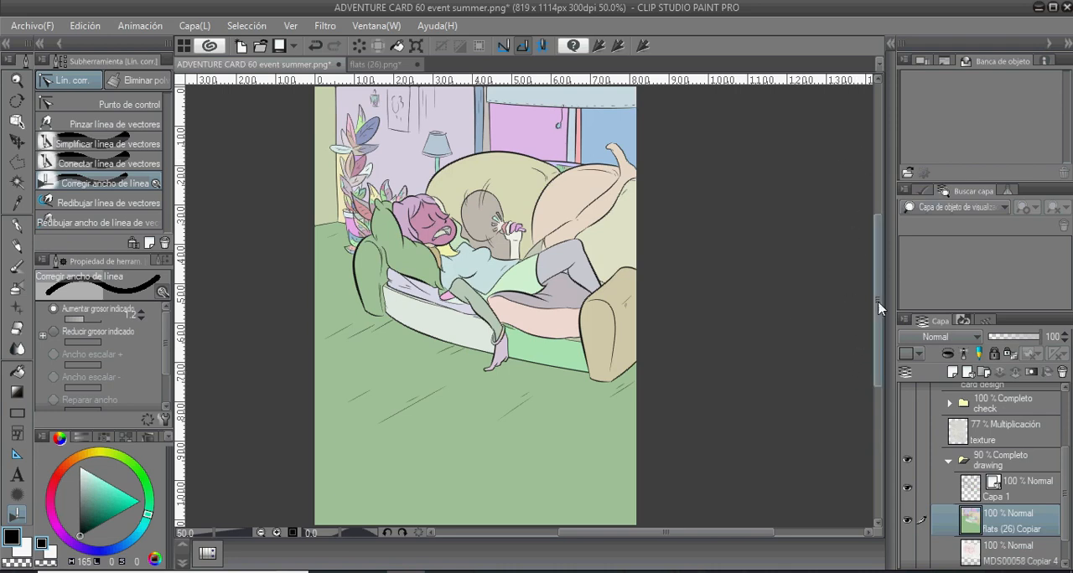
- Fill the peach cushion and raised leg area with an ochre orange (H 39, L 55, S 63) on the flats layer
drag(878, 307, 879, 307)
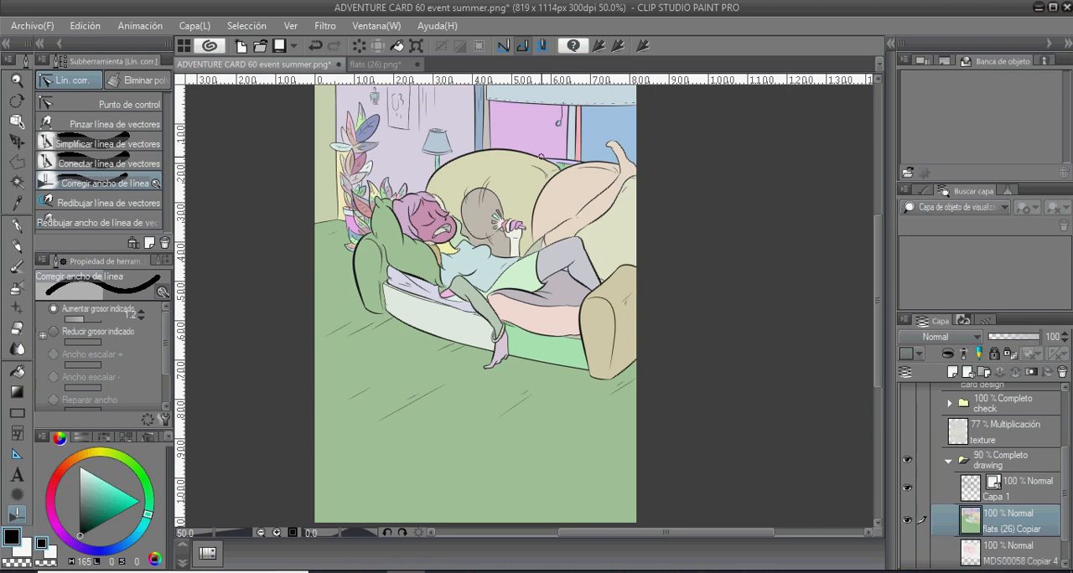
click(16, 370)
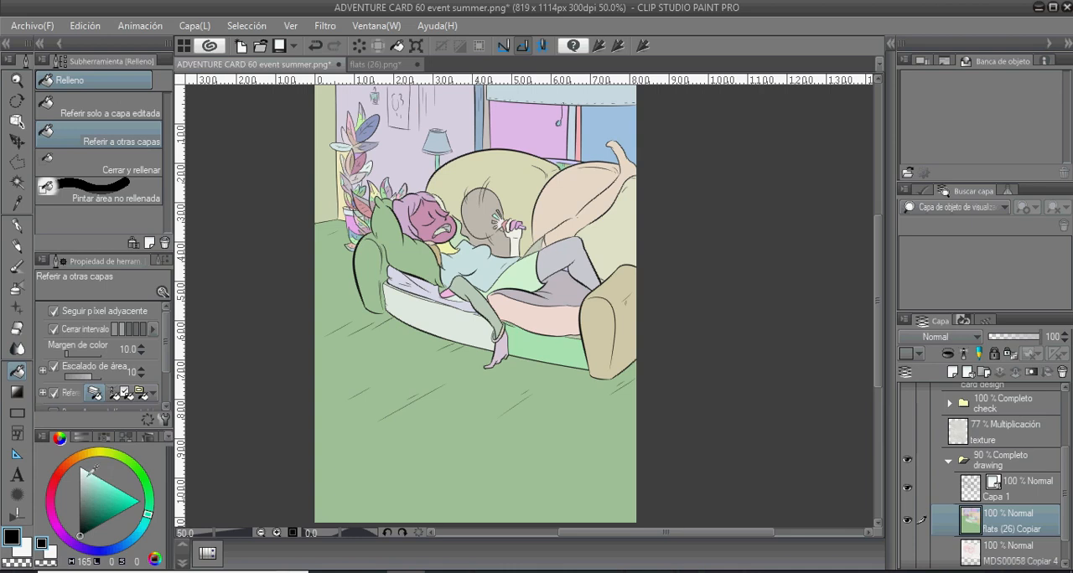
click(87, 454)
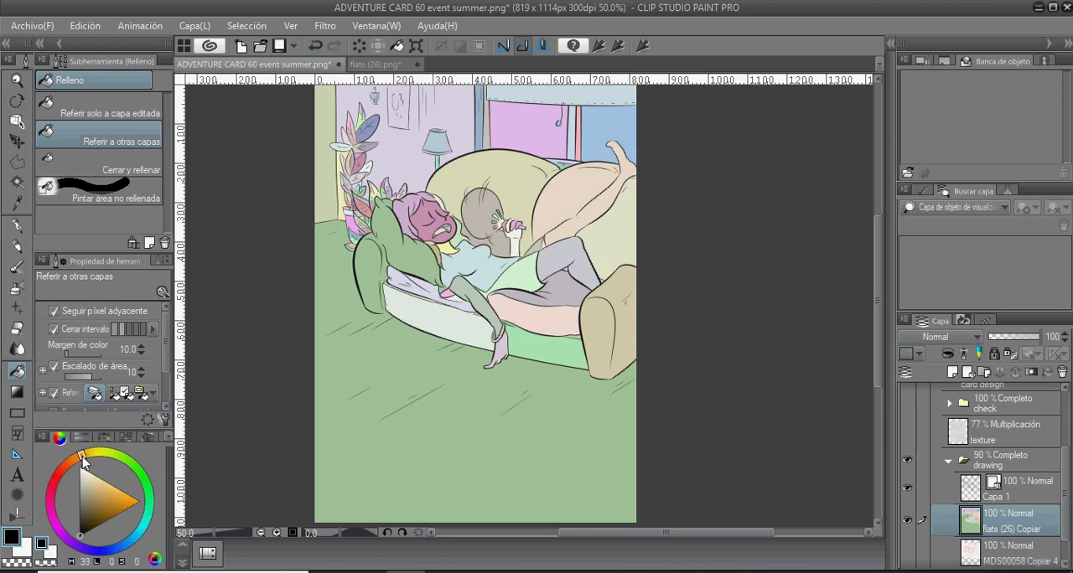
drag(109, 503, 109, 496)
drag(86, 453, 82, 455)
drag(114, 506, 118, 492)
click(81, 436)
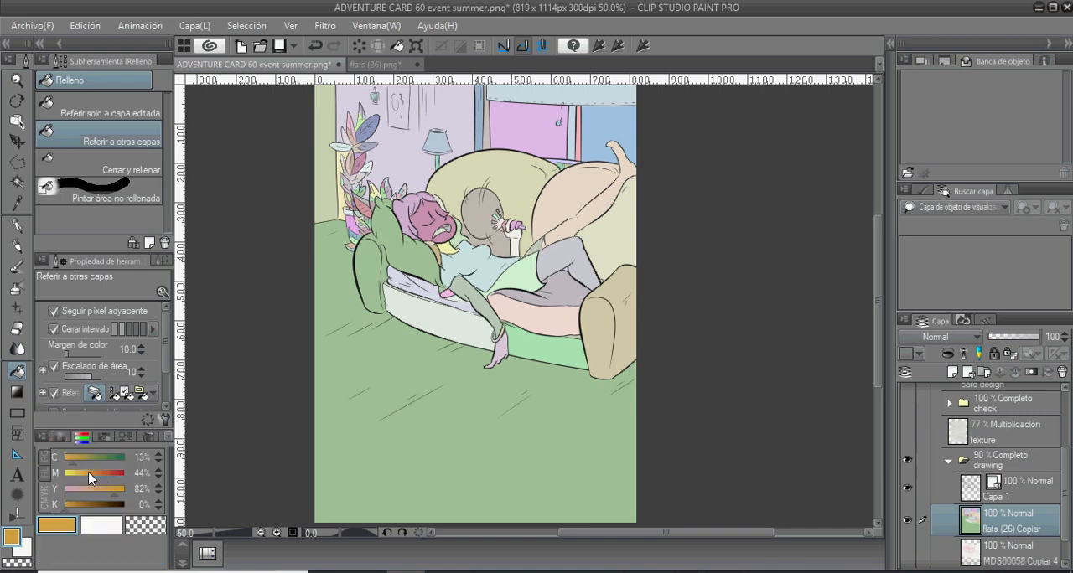
click(60, 437)
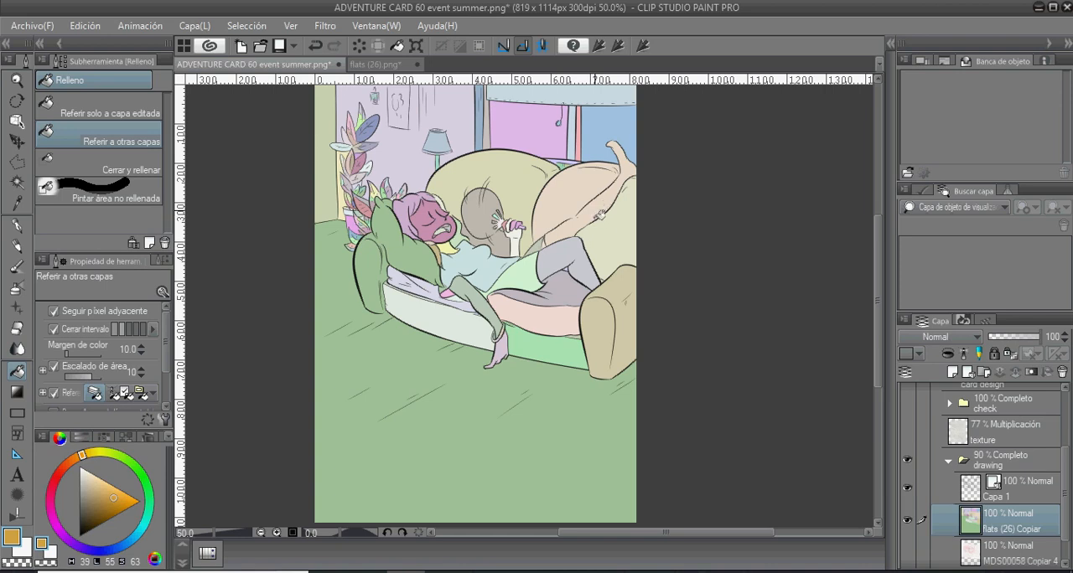
click(597, 207)
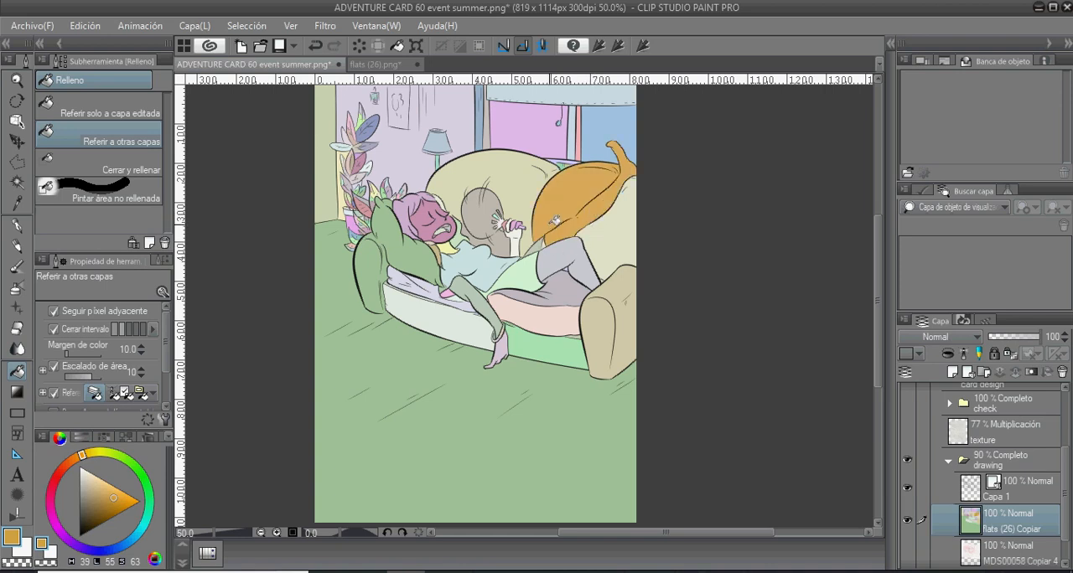
scroll(553, 222, up, 5)
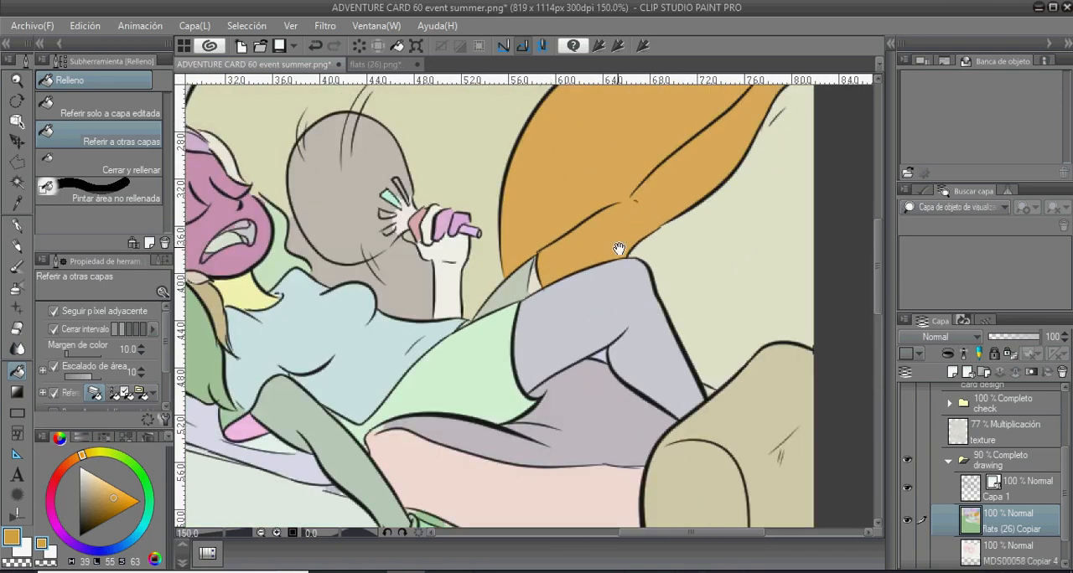
drag(617, 247, 547, 302)
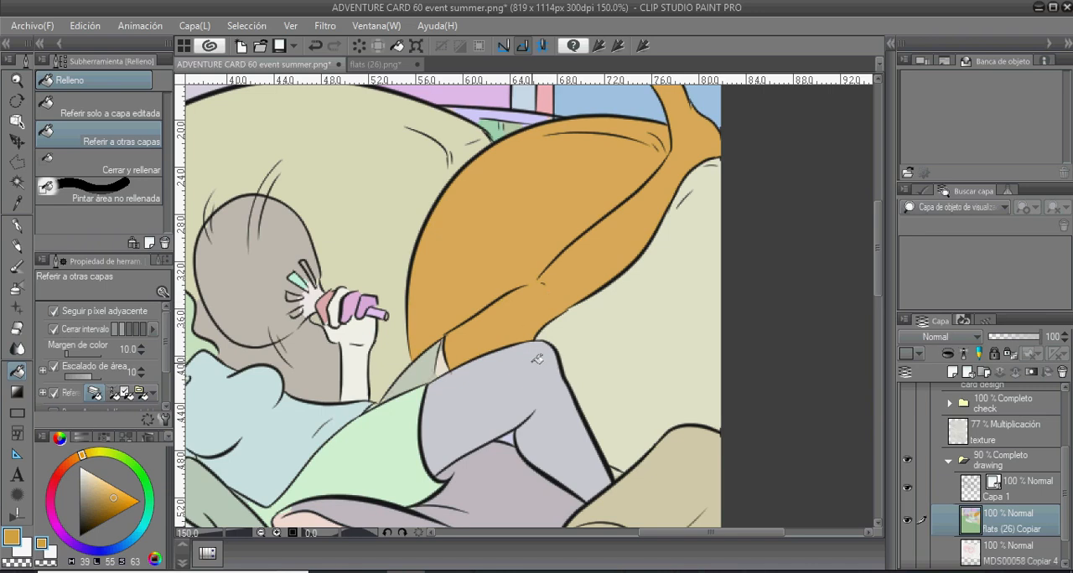
drag(533, 395, 494, 340)
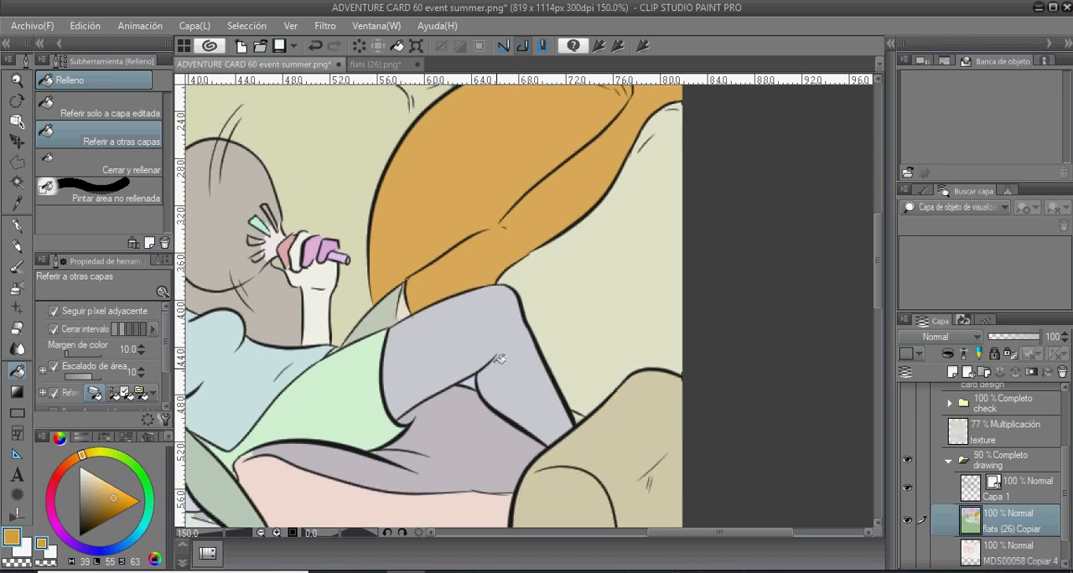
- Fill the bent leg, the hanging arm and hand, the face and the neck with the ochre orange (H 39, L 55, S 63)
click(492, 320)
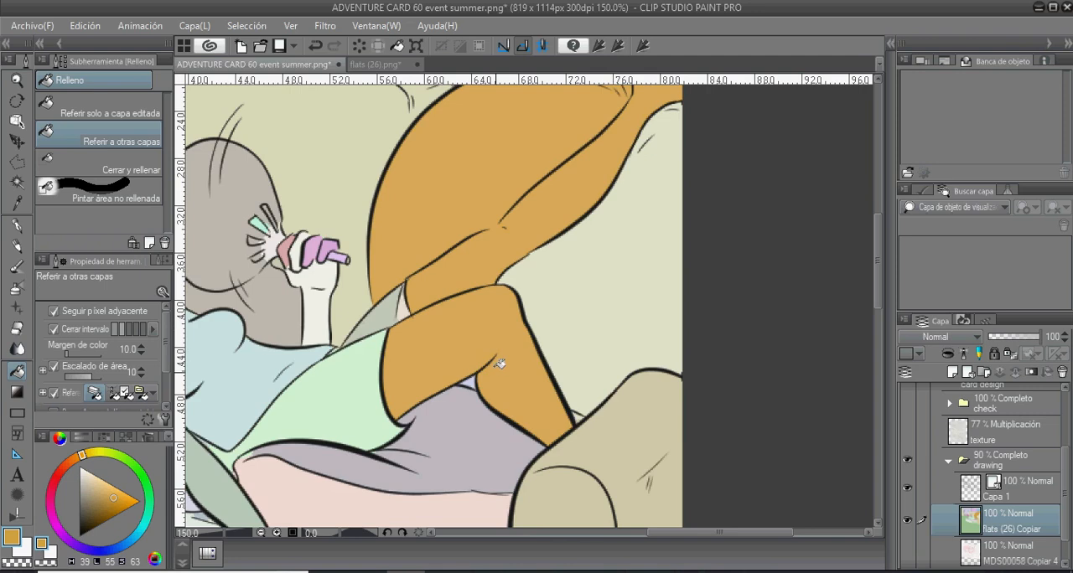
drag(497, 320, 709, 304)
drag(500, 416, 501, 206)
click(431, 246)
click(491, 386)
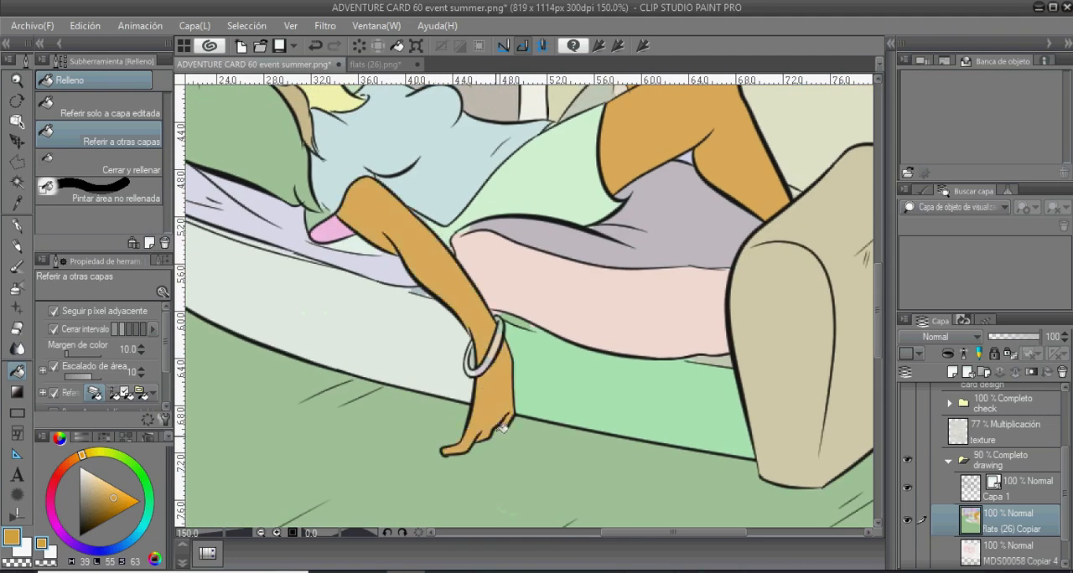
drag(411, 276, 457, 509)
click(335, 289)
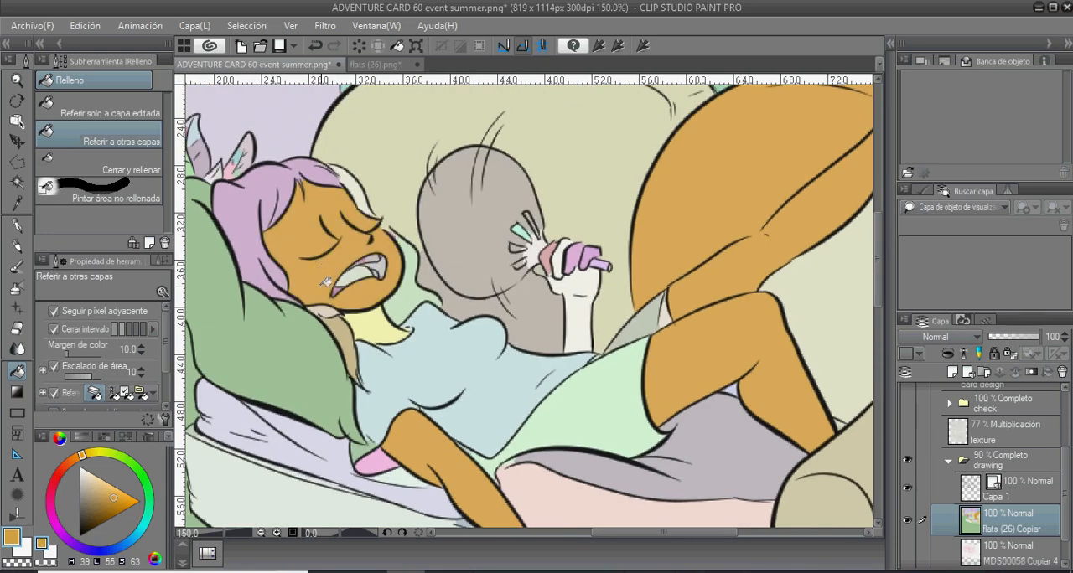
- Outline the sofa cushion behind the raised leg with a Polyline selection, following the leg's upper edge and looping around the cushion
drag(509, 379, 343, 407)
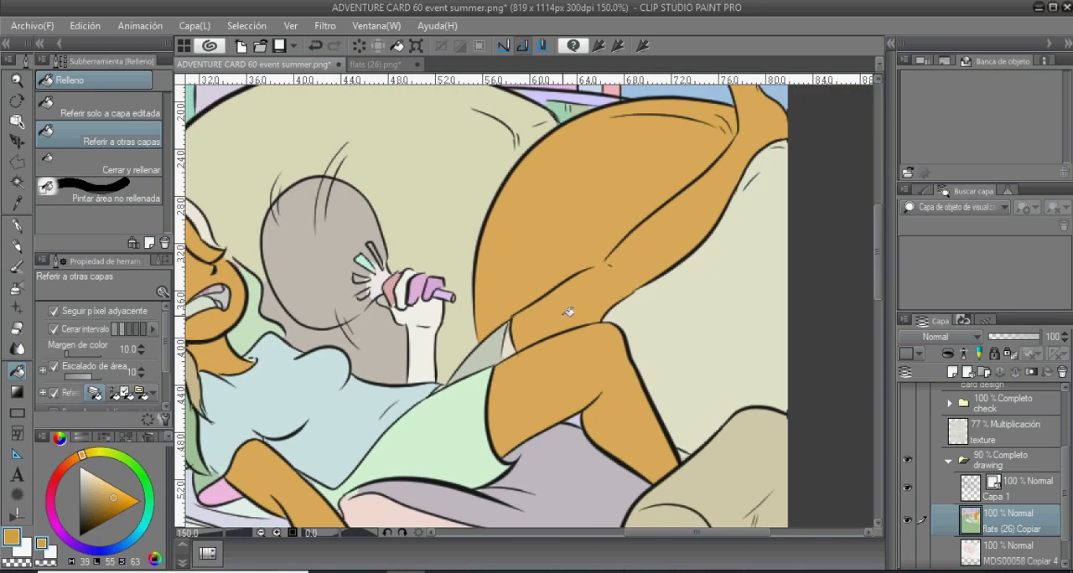
drag(628, 286, 509, 382)
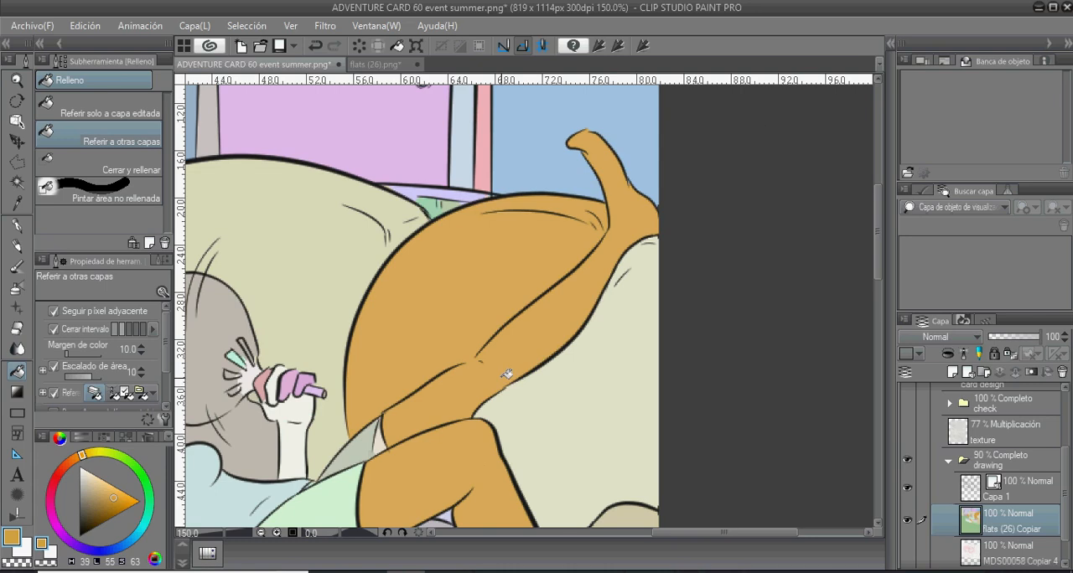
click(18, 163)
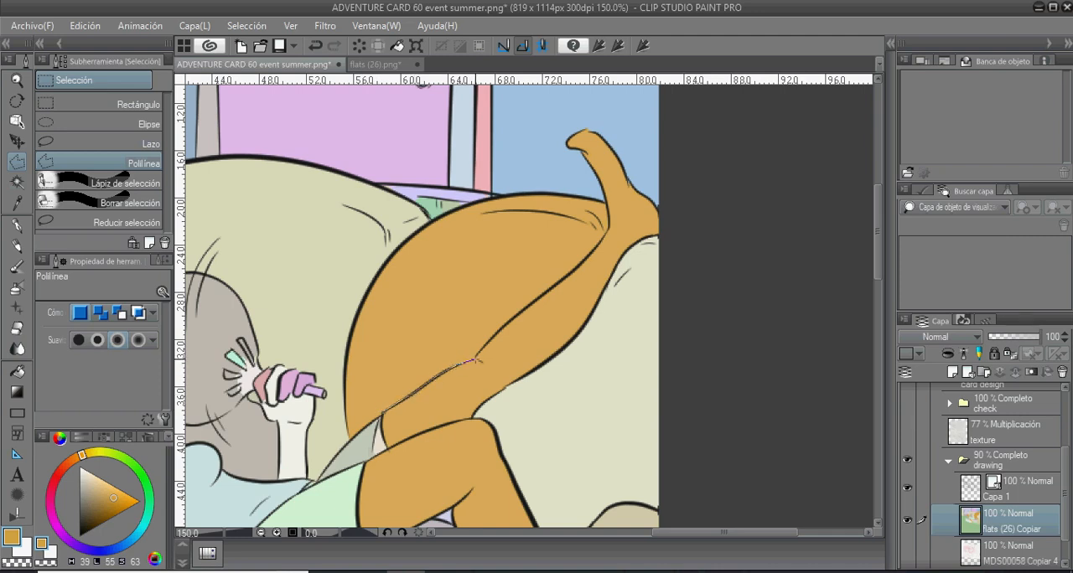
click(476, 360)
click(488, 343)
click(518, 314)
click(550, 290)
click(580, 266)
click(606, 203)
click(542, 171)
click(505, 161)
click(426, 154)
click(376, 180)
click(344, 205)
click(315, 242)
click(293, 315)
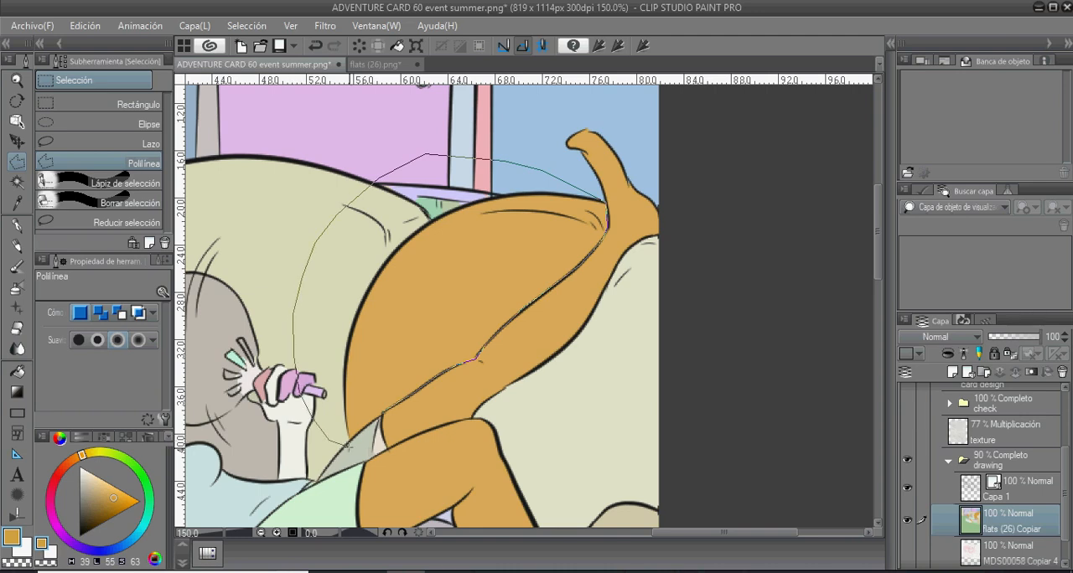
click(383, 419)
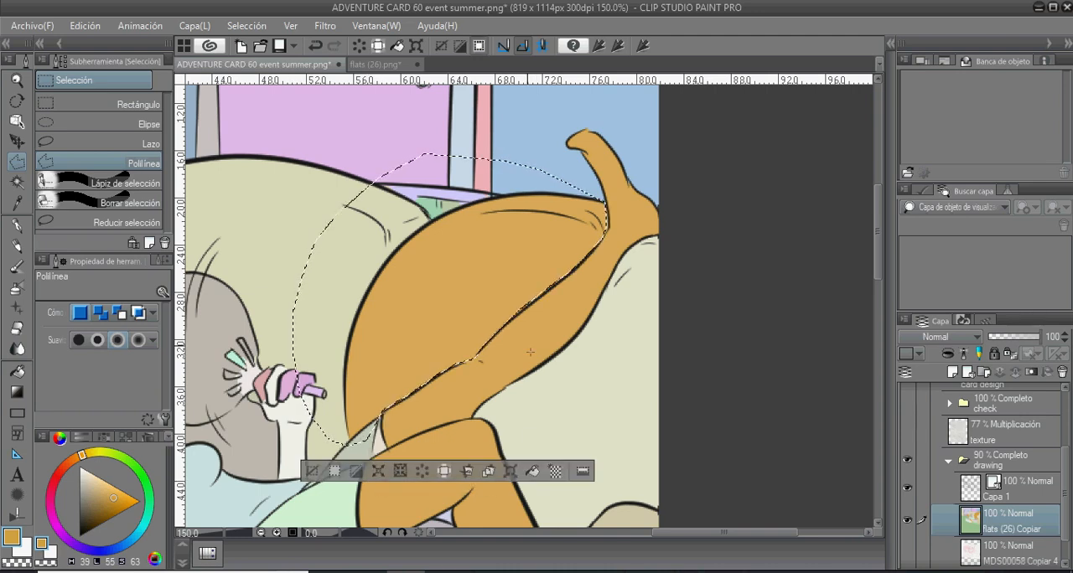
- Fill only the cushion inside the selection with green (H 118, L 55, S 41) and clear the selection
mouse_move(82, 457)
mouse_down()
mouse_move(115, 452)
mouse_move(144, 475)
mouse_move(102, 498)
mouse_up()
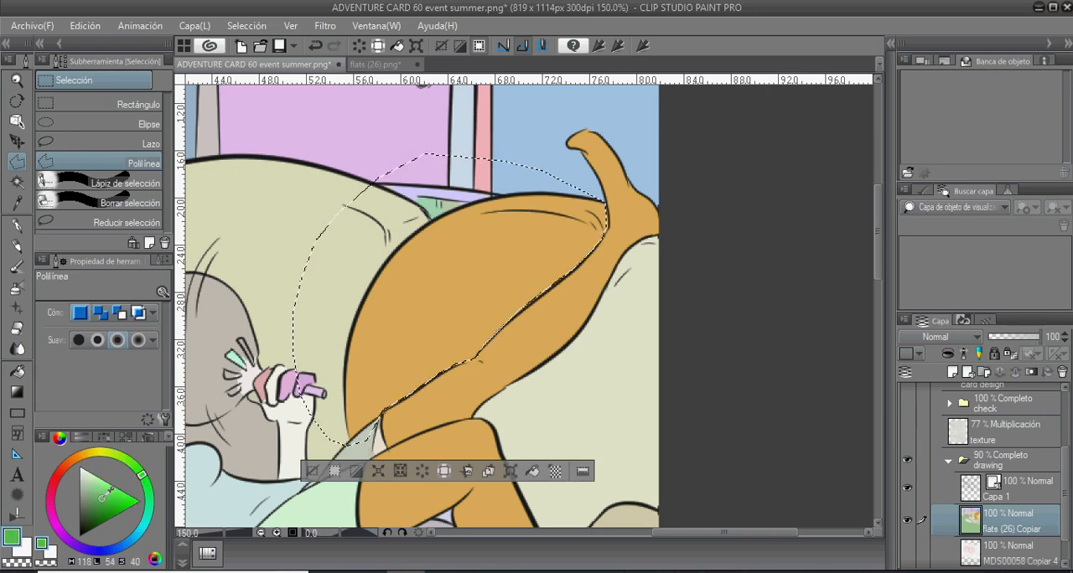
click(82, 438)
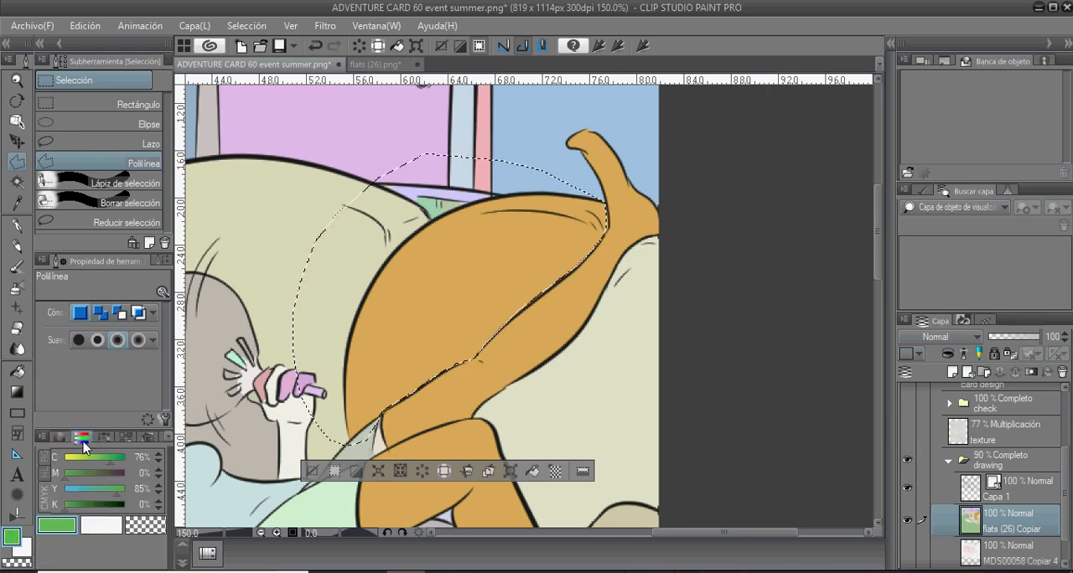
click(59, 438)
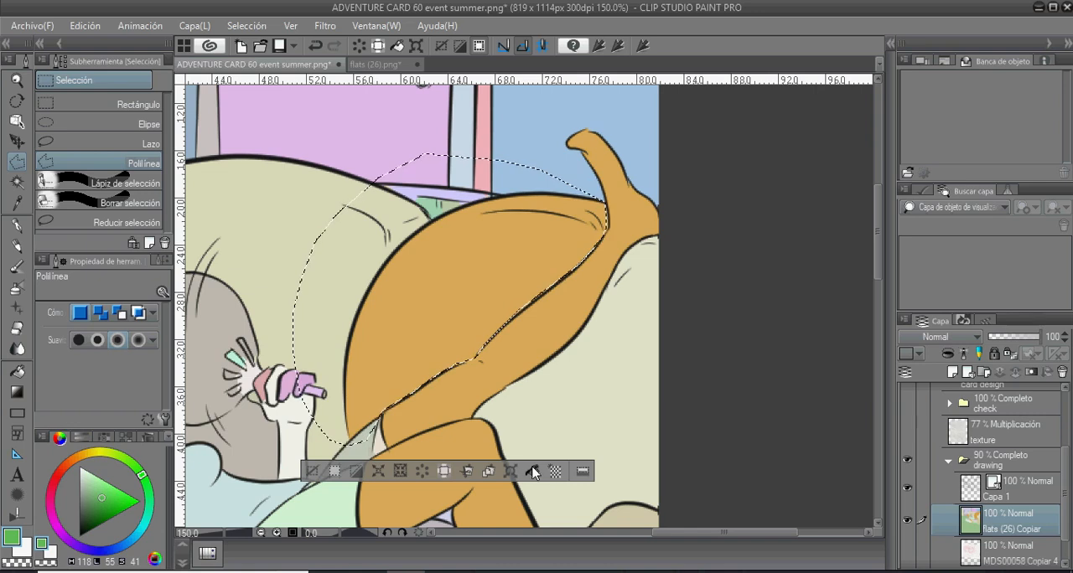
click(533, 472)
key(ctrl+z)
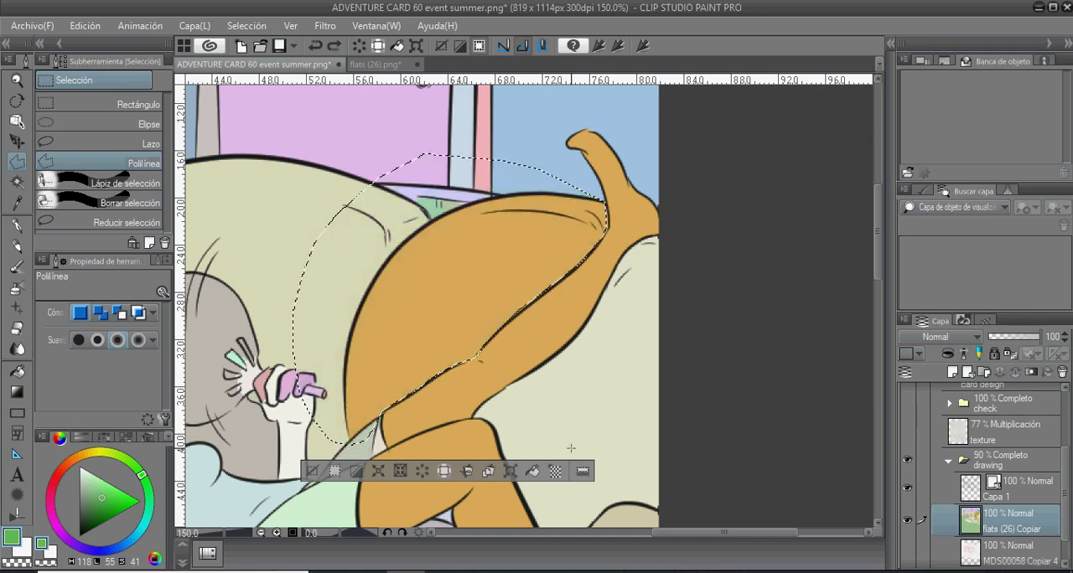
click(21, 374)
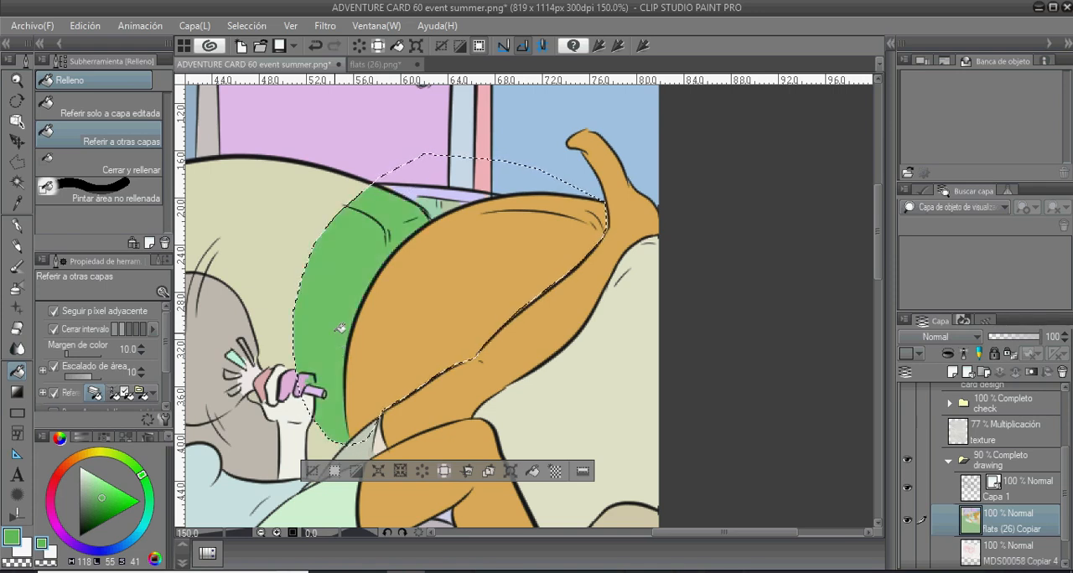
key(ctrl+z)
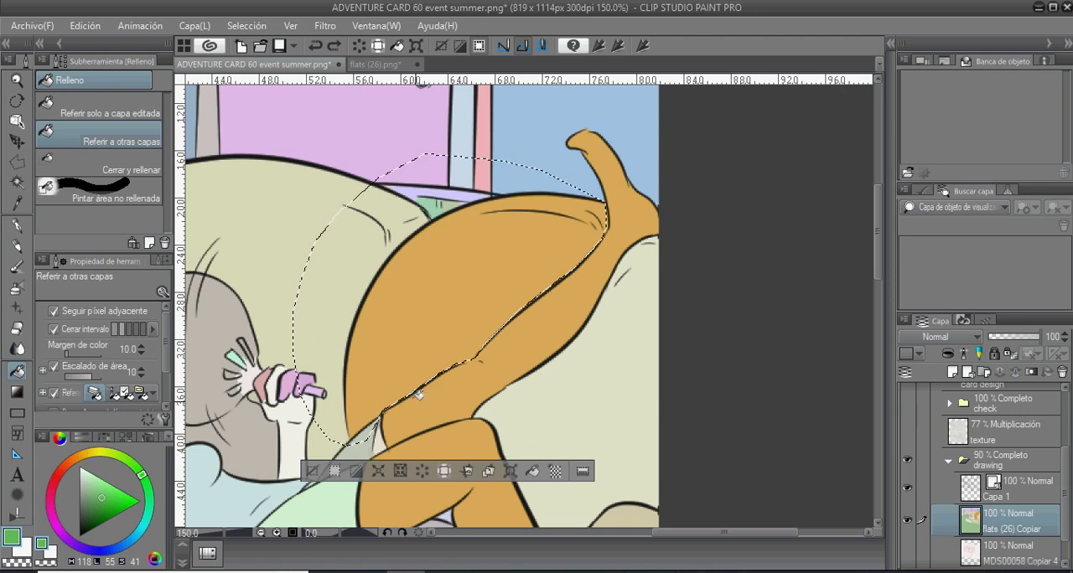
click(534, 473)
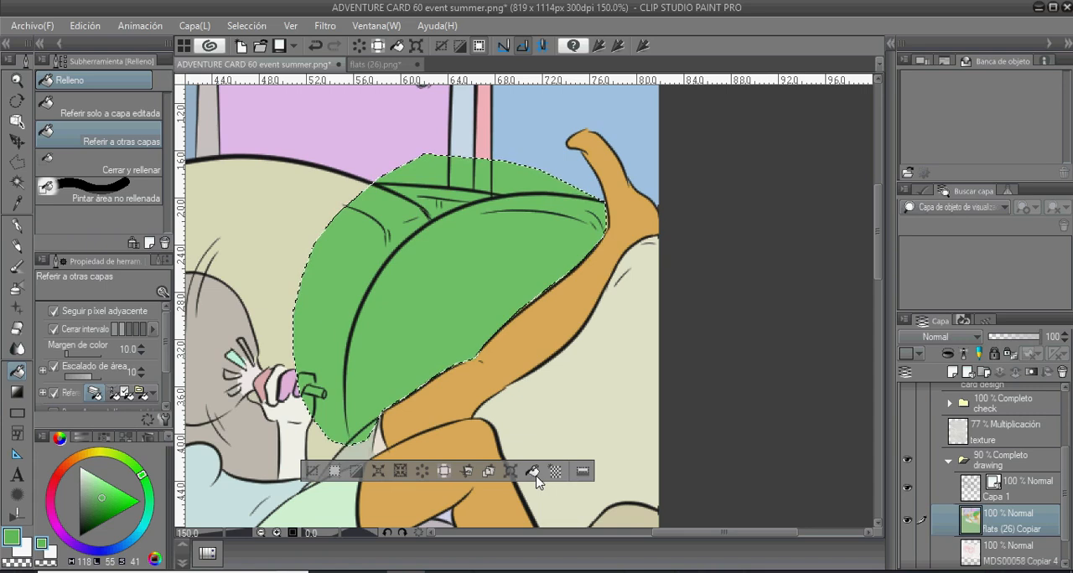
key(ctrl+z)
click(460, 238)
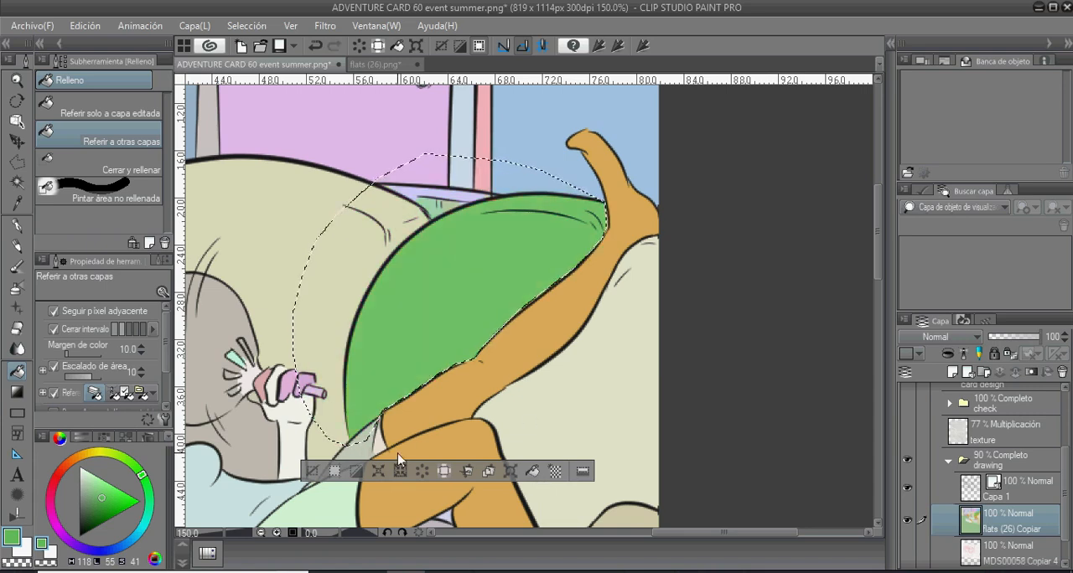
key(ctrl+d)
- Fill the sofa back below the raised leg, the armrest beside the feet, the seat cushion and its front with the same green
scroll(400, 450, down, 2)
scroll(401, 450, down, 1)
drag(422, 467, 441, 262)
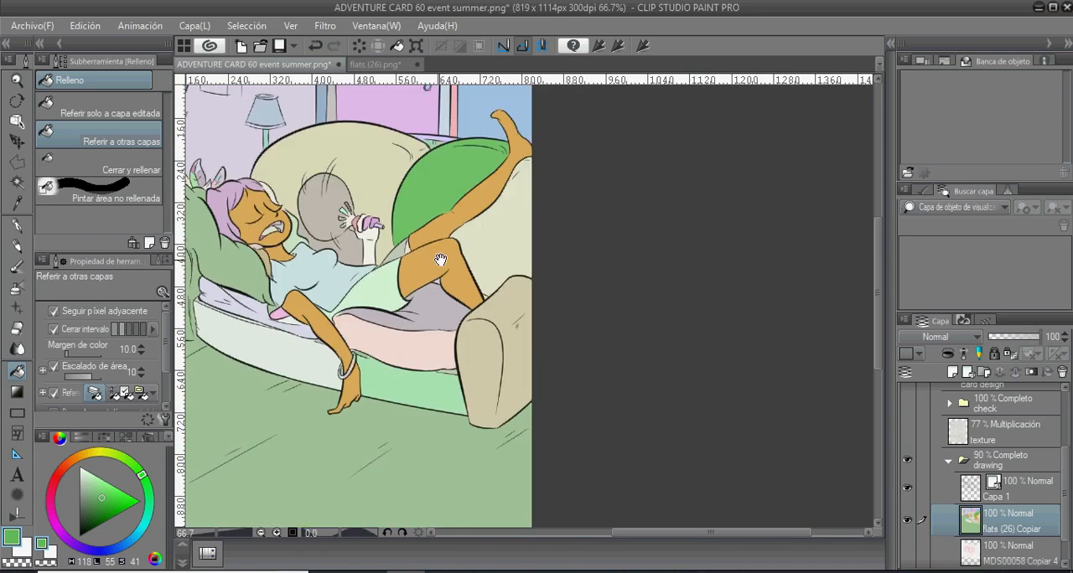
click(508, 222)
click(512, 334)
click(439, 302)
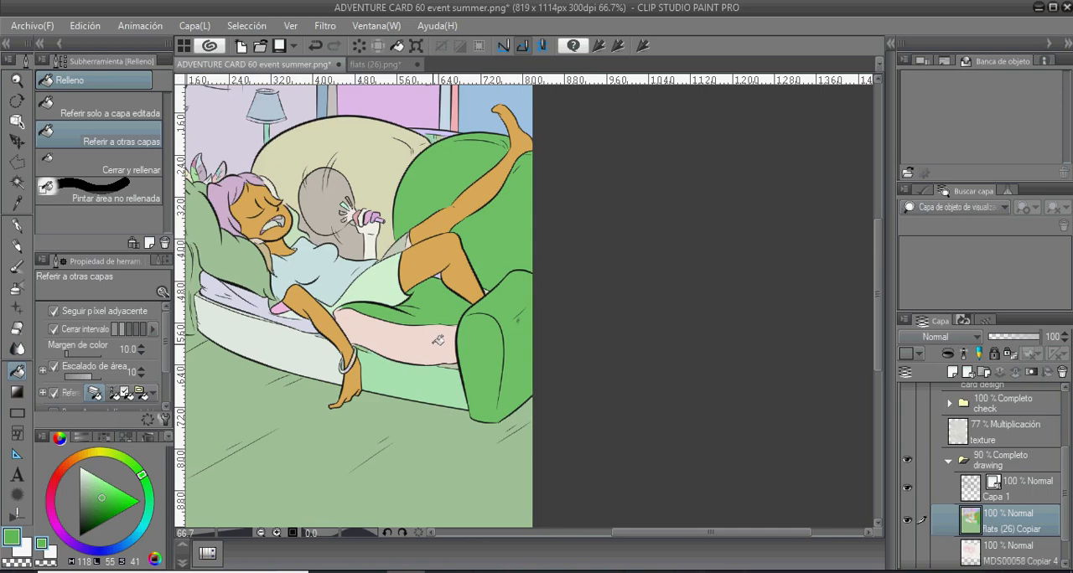
click(439, 341)
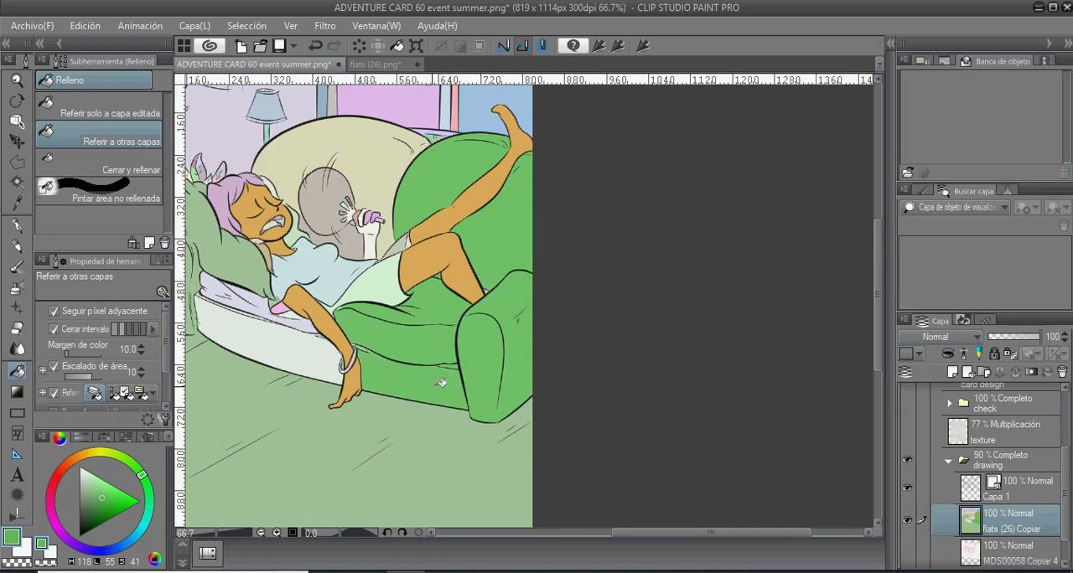
- Fill the sofa's seat and base near the pillow and the large backrest behind the character with the green
drag(234, 364, 419, 452)
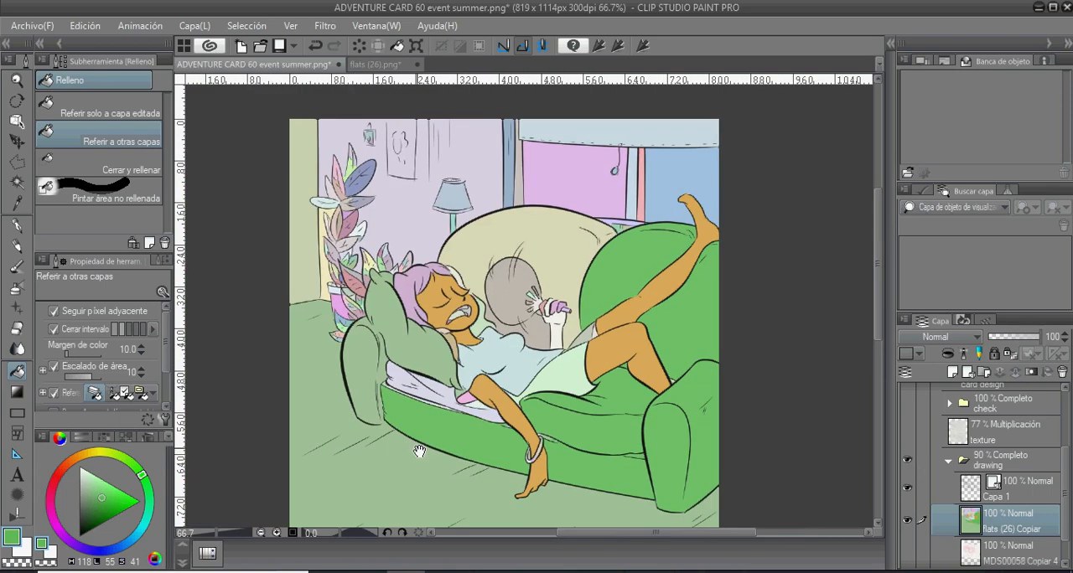
click(381, 388)
key(ctrl+z)
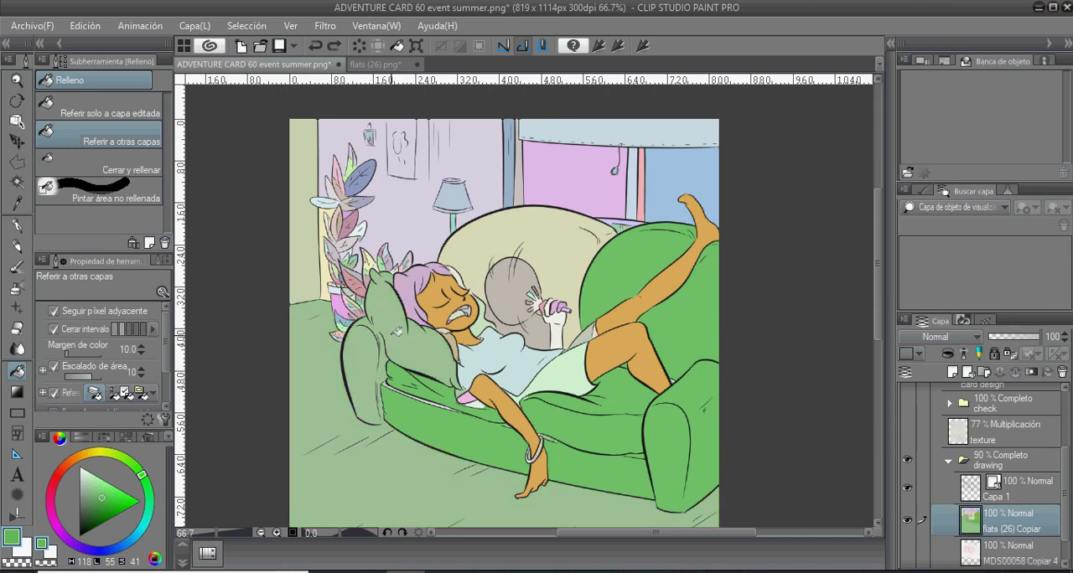
drag(419, 410, 425, 334)
click(511, 206)
click(507, 307)
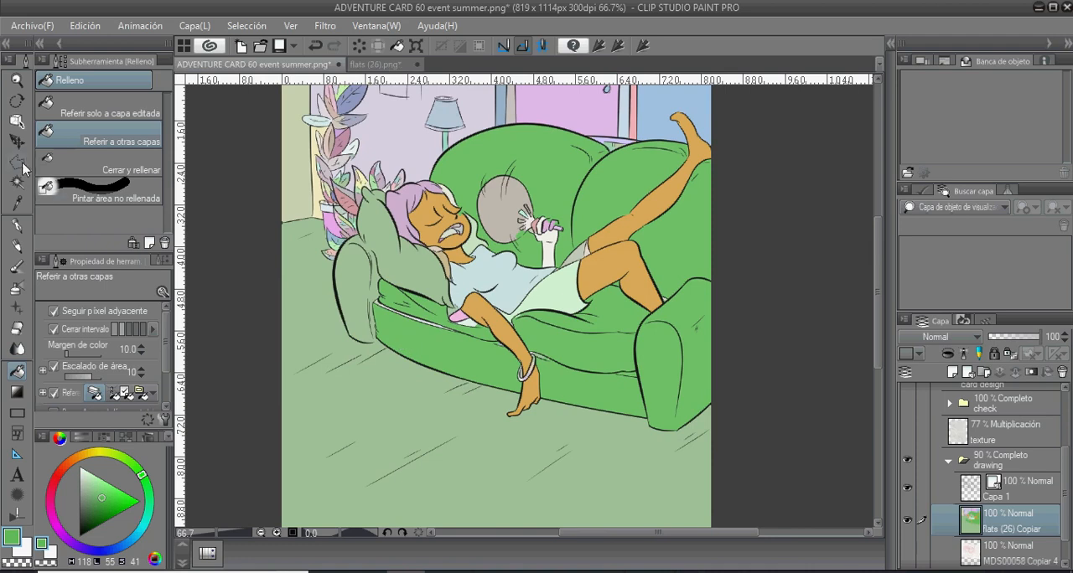
- Outline the sofa armrest beside the pillow with a Polyline selection that separates it from the floor and the pillow
key(g)
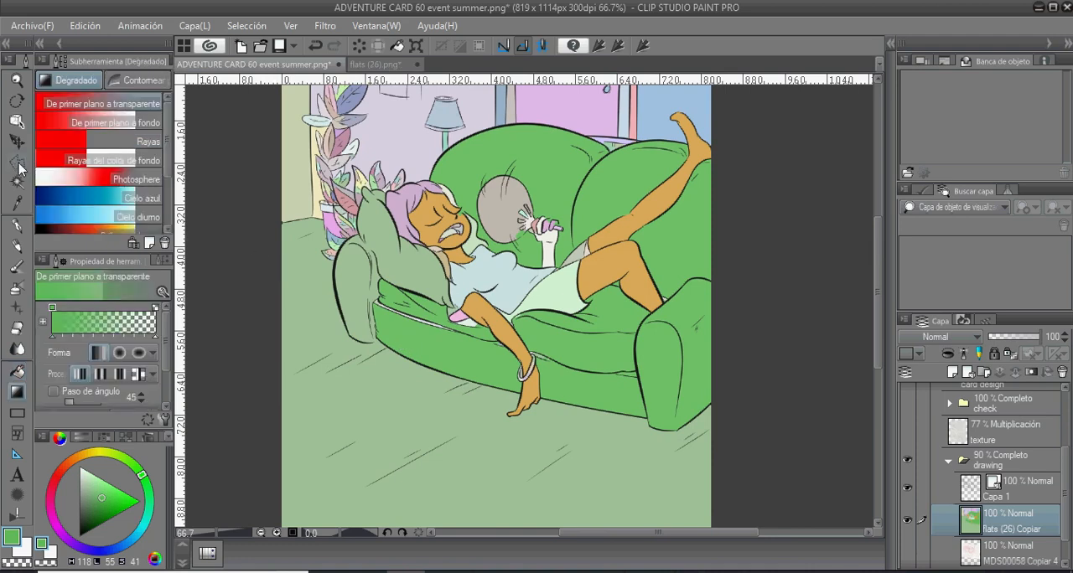
click(18, 164)
scroll(338, 334, up, 1)
scroll(338, 334, up, 2)
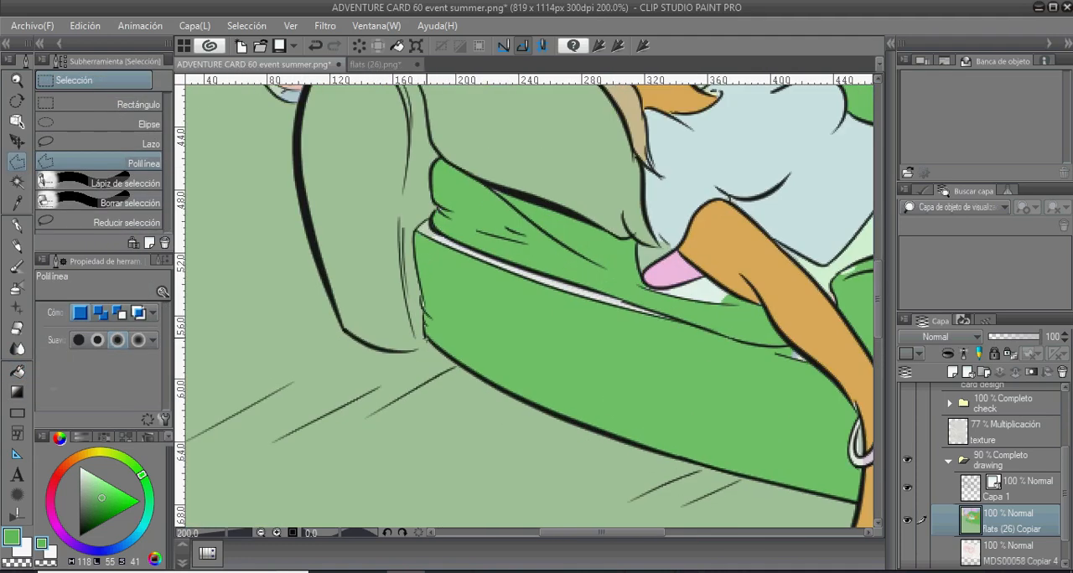
click(410, 351)
click(367, 347)
scroll(300, 243, up, 2)
click(295, 230)
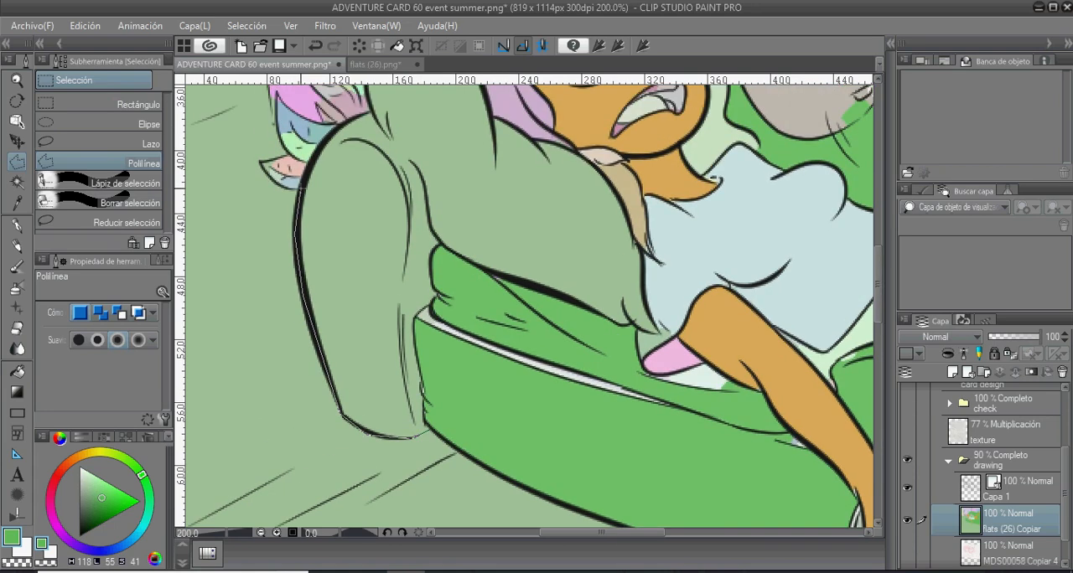
scroll(300, 172, up, 2)
click(345, 181)
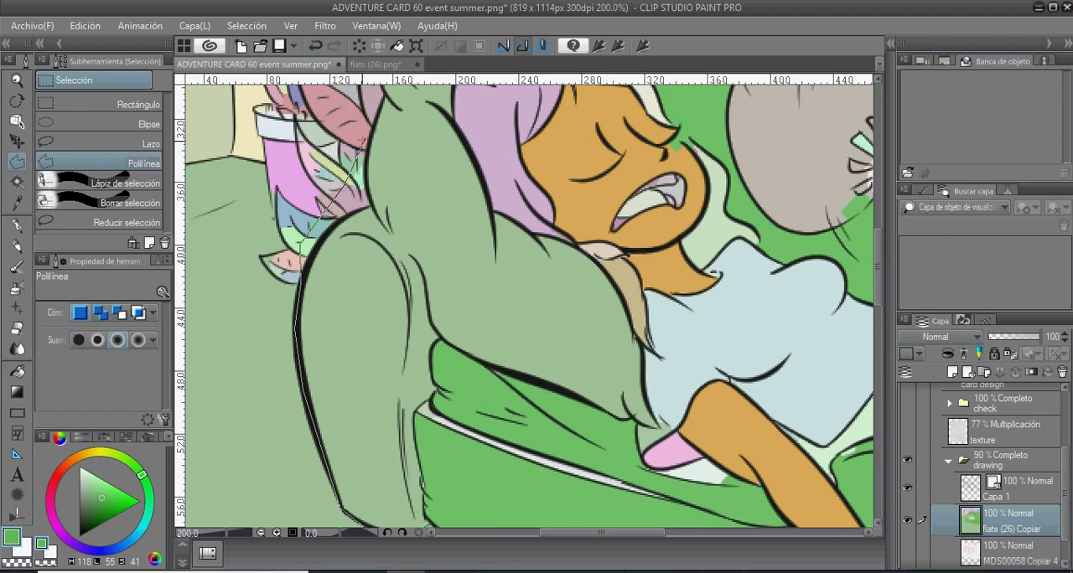
click(364, 143)
click(379, 219)
click(393, 240)
click(678, 507)
scroll(424, 429, down, 5)
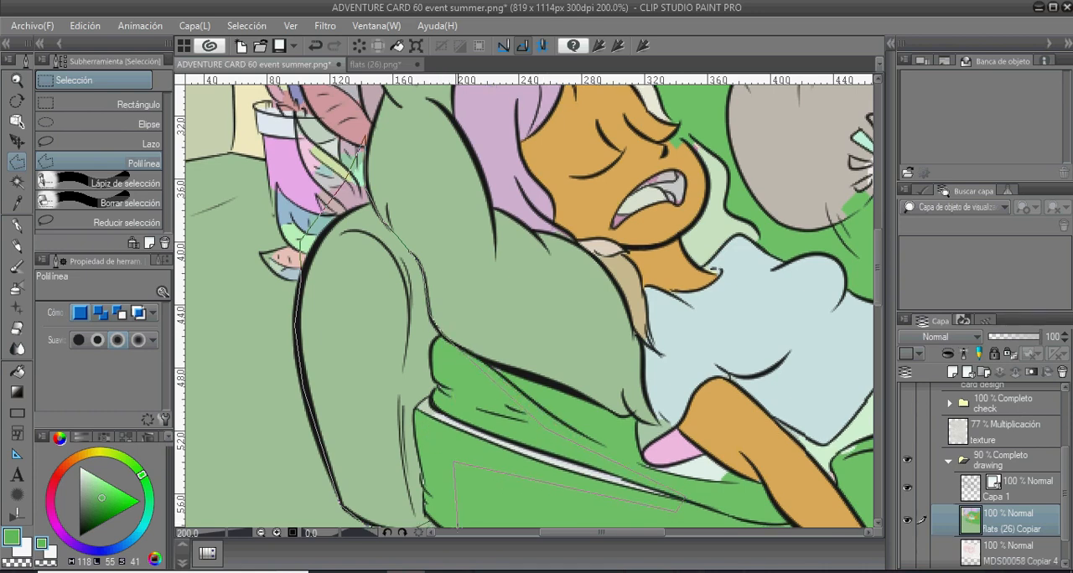
click(434, 300)
- Fill the selected armrest with green, clear the selection and fill the white strip along the seat edge too
scroll(430, 300, down, 4)
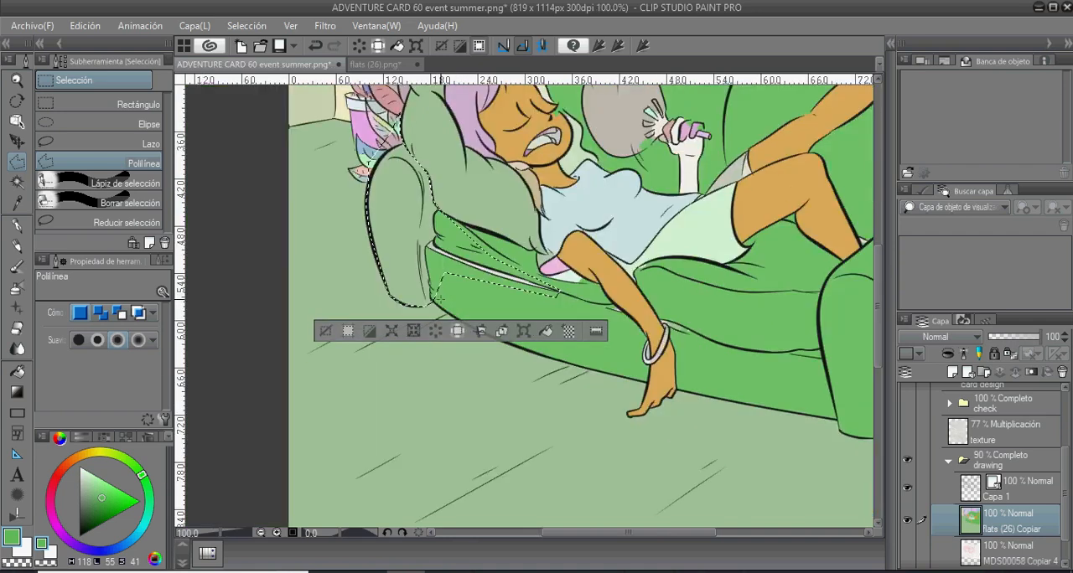
key(g)
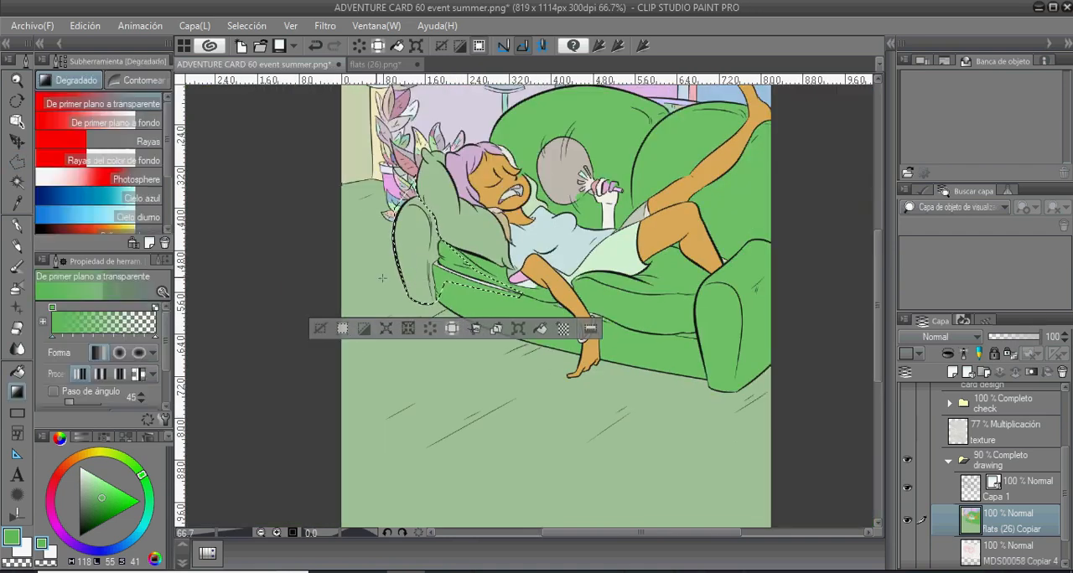
key(g)
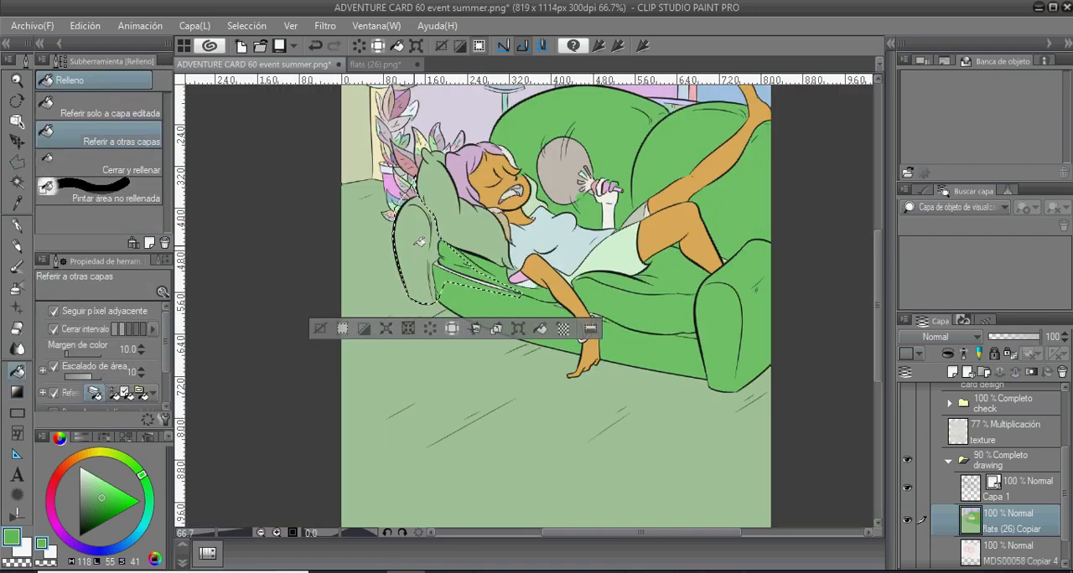
click(417, 239)
key(ctrl+d)
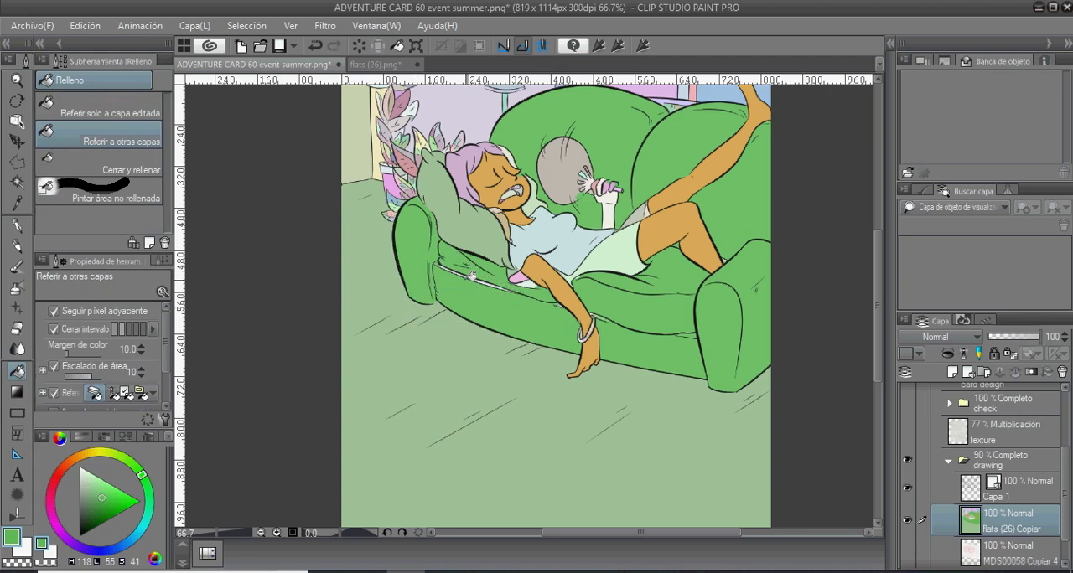
click(480, 279)
- Sample the skin ochre from the bent leg (H 39, L 60, S 63) and fill the raised forearm and hand with it
drag(479, 287, 399, 317)
key(i)
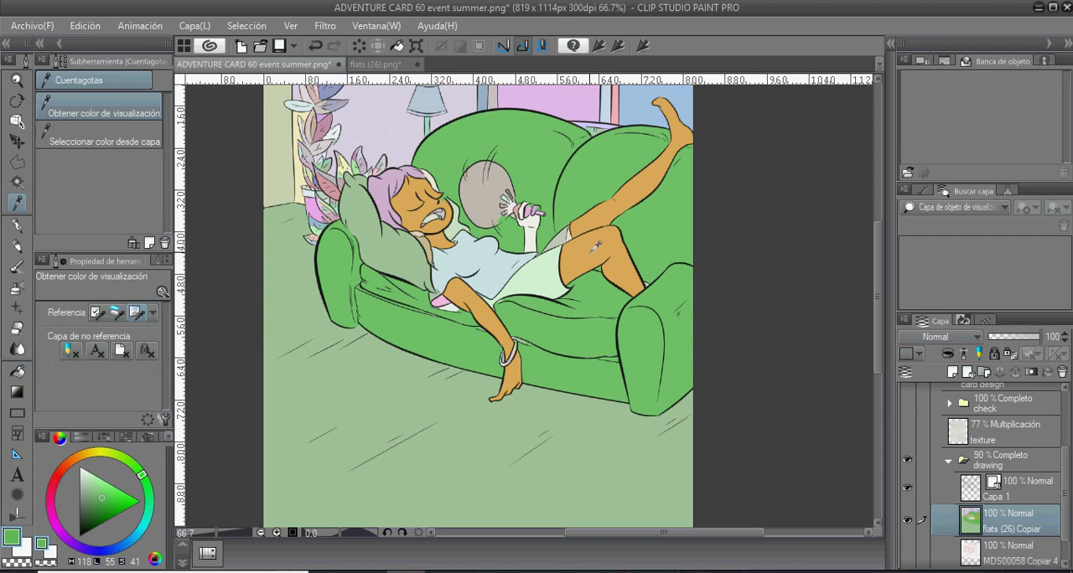
click(595, 249)
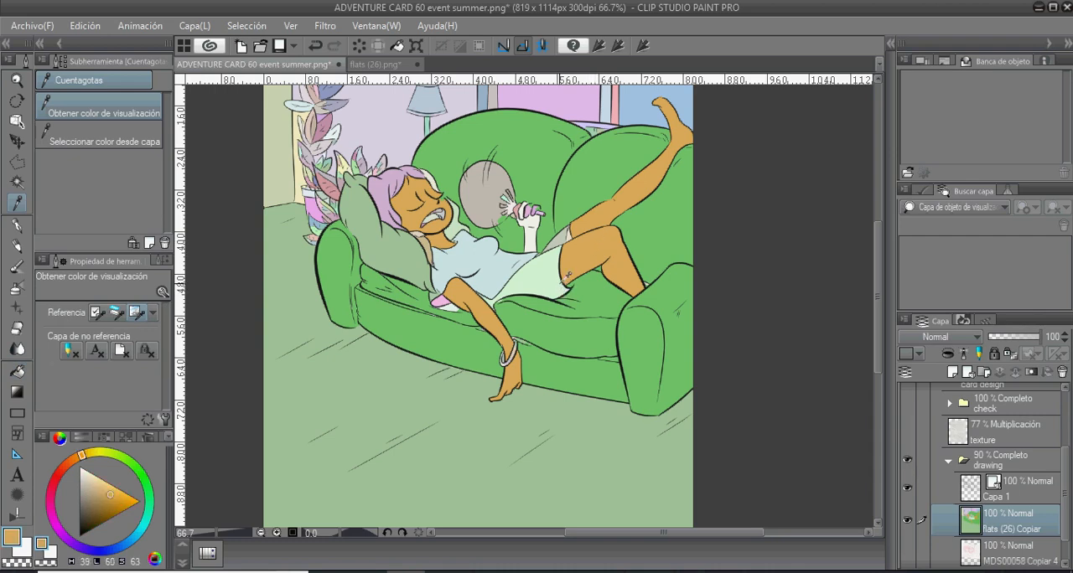
key(g)
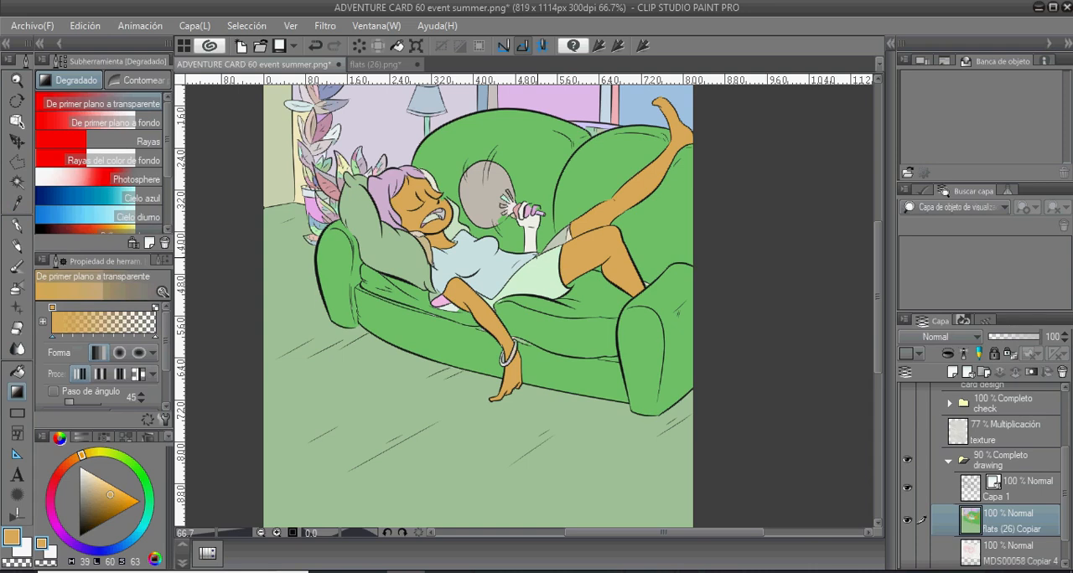
key(g)
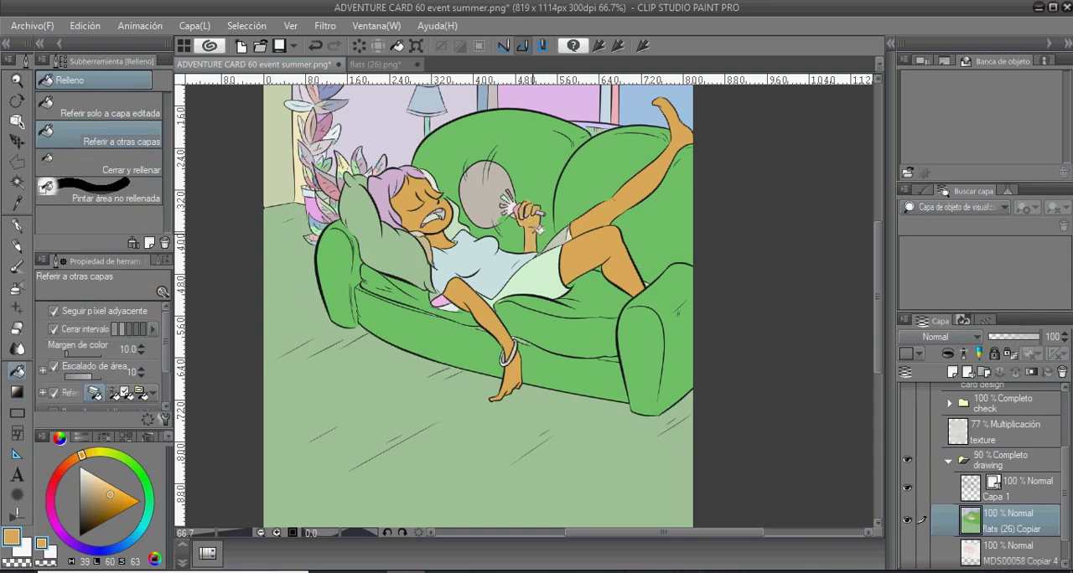
scroll(538, 208, up, 3)
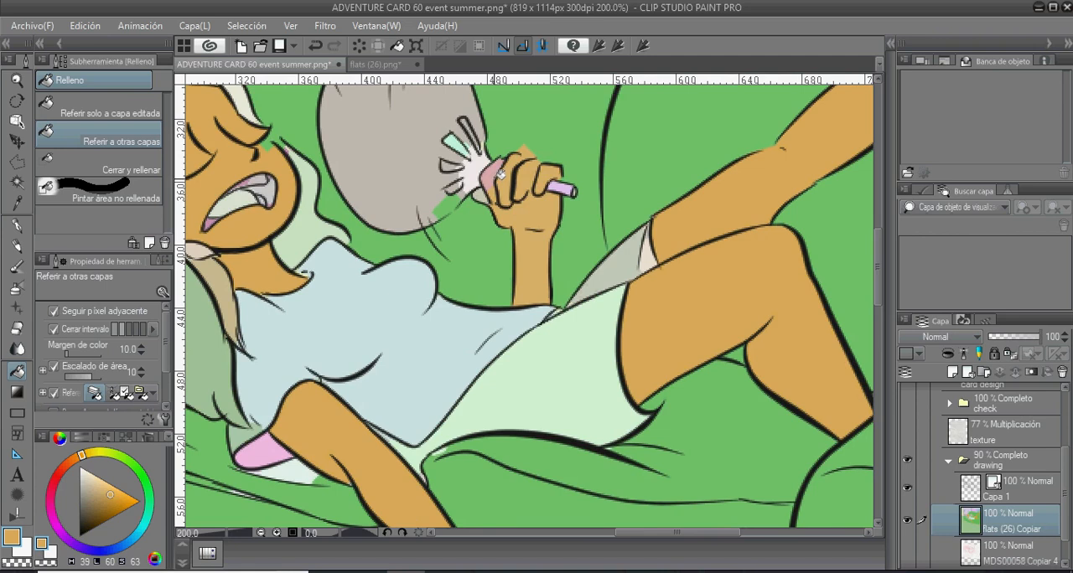
- Fill the remaining uncoloured finger areas of the raised hand holding the fan with the skin ochre
click(493, 175)
click(481, 195)
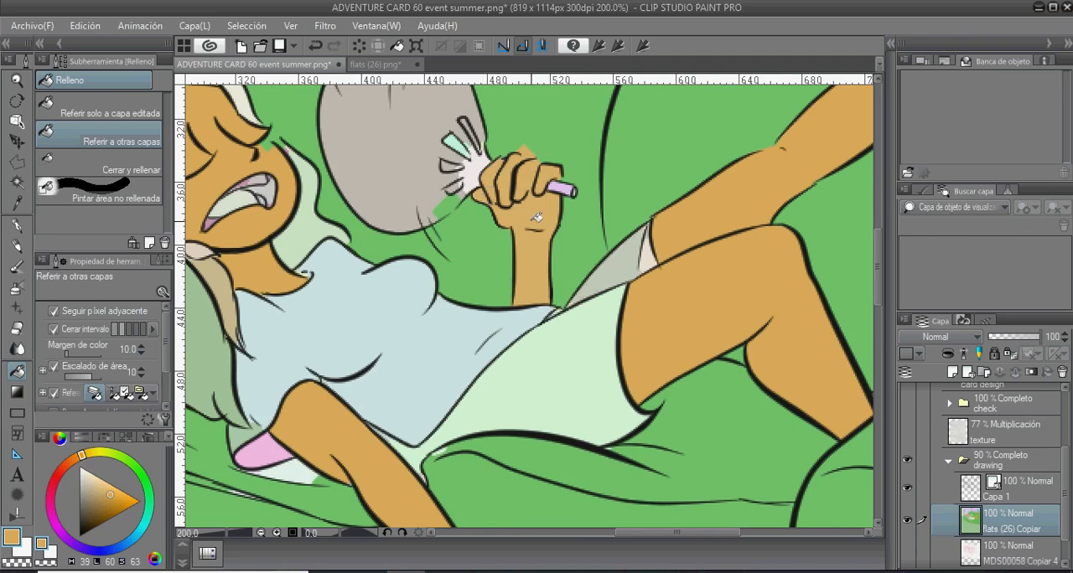
drag(534, 217, 500, 325)
- Set the Eyedropper to sample from the layer, pick the sofa green (H 118, L 55, S 41) and paint over the stray ochre above the hand
alt+click(517, 192)
key(p)
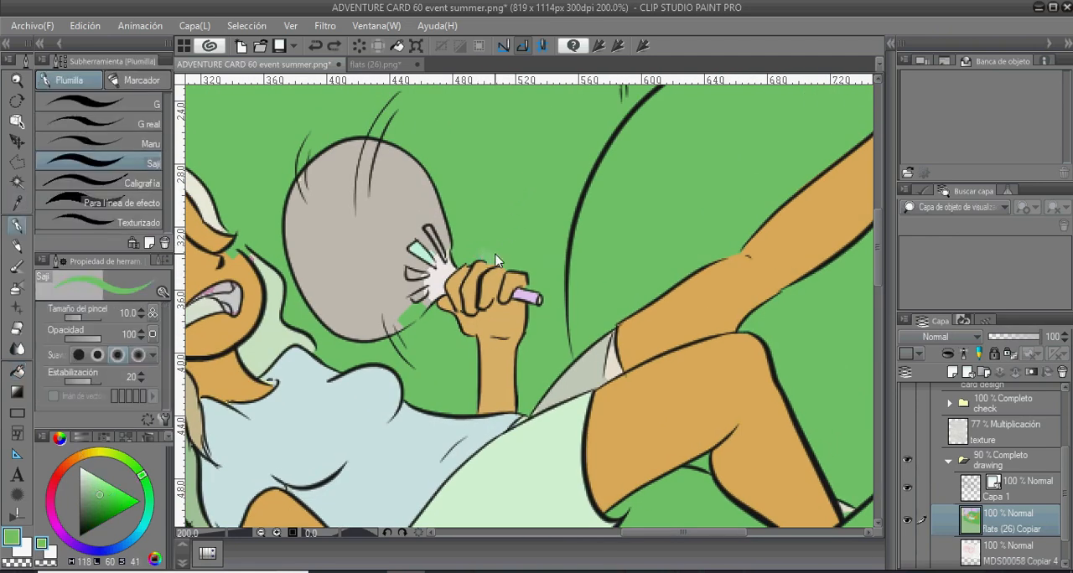
key(i)
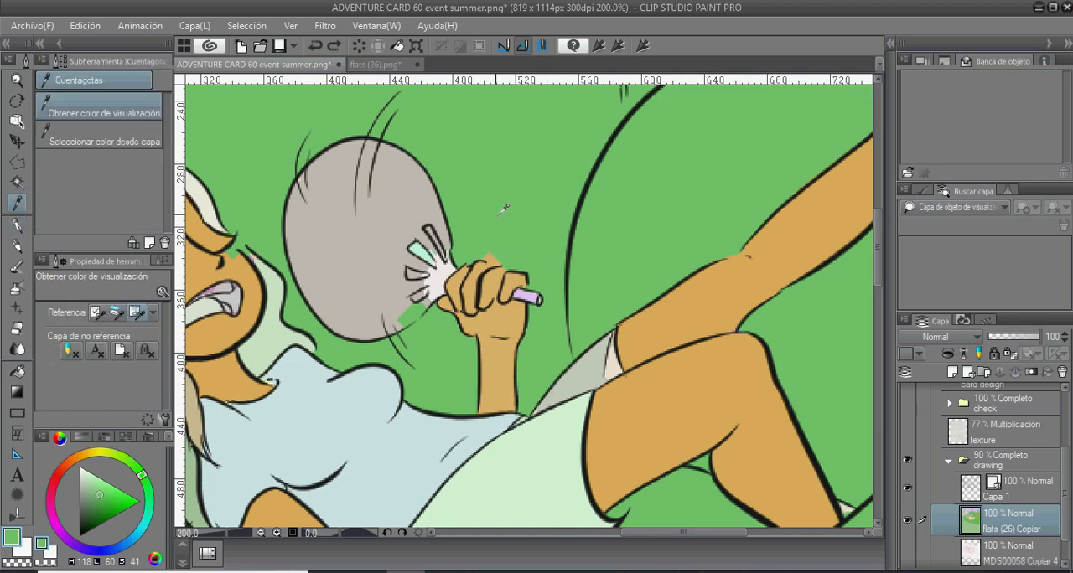
click(152, 142)
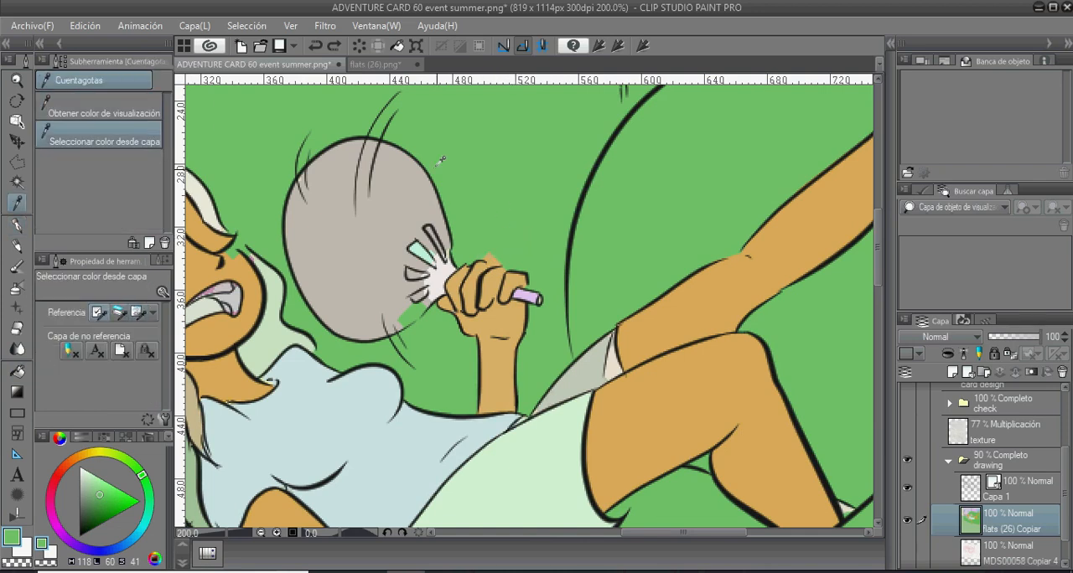
click(516, 168)
key(p)
drag(485, 251, 499, 256)
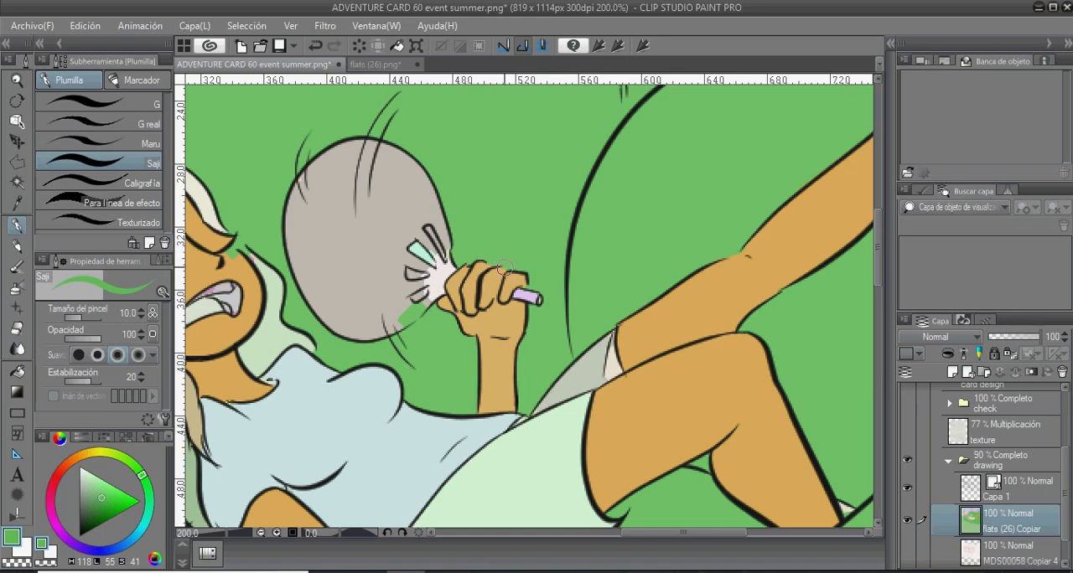
- Fill the floor with brown, the walls with soft pink and the window frames with orange (H 24, L 49, S 68)
scroll(505, 268, down, 4)
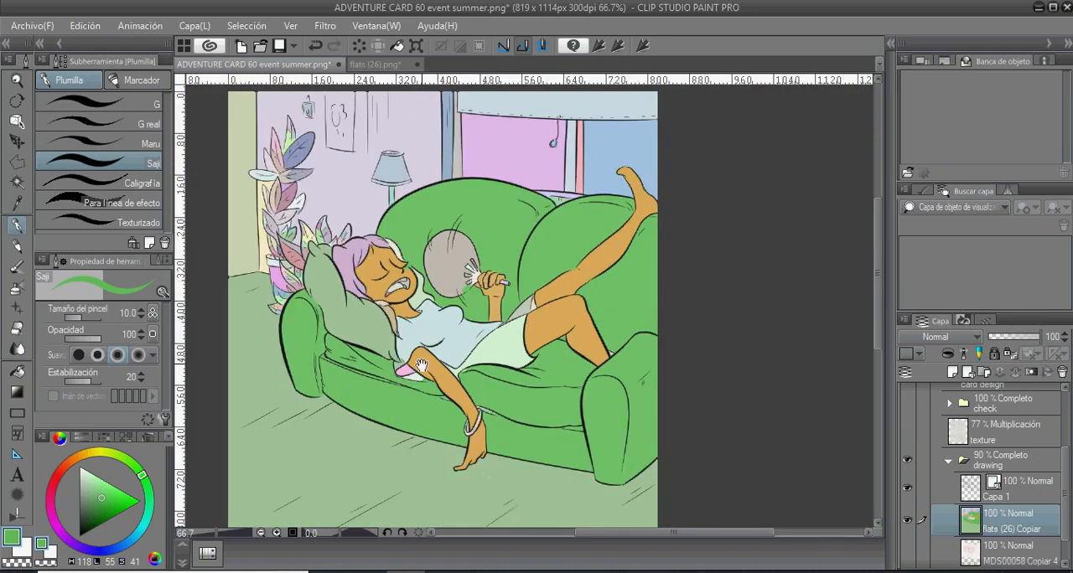
drag(421, 366, 454, 303)
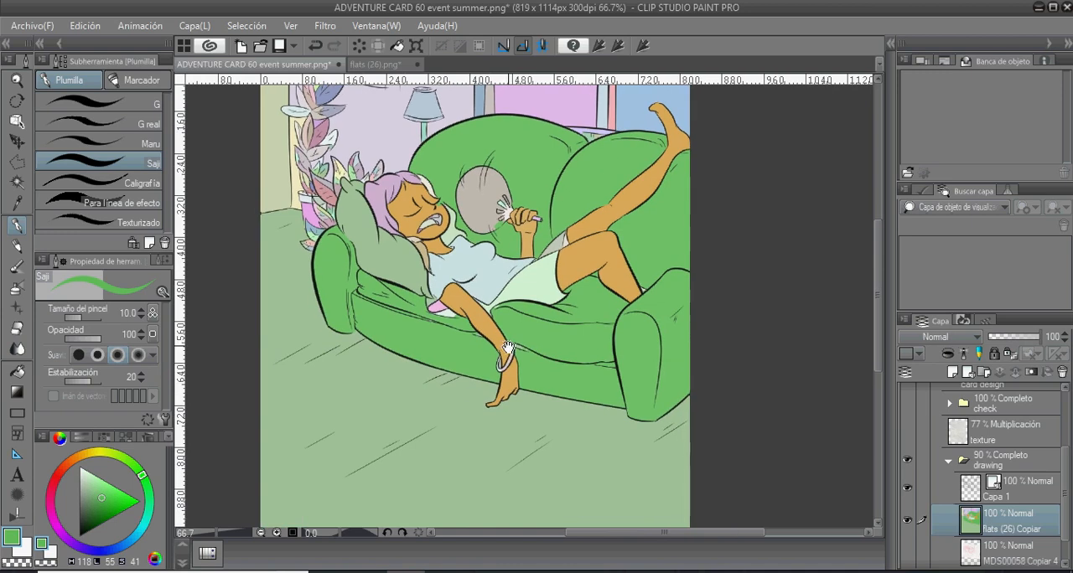
drag(507, 348, 495, 369)
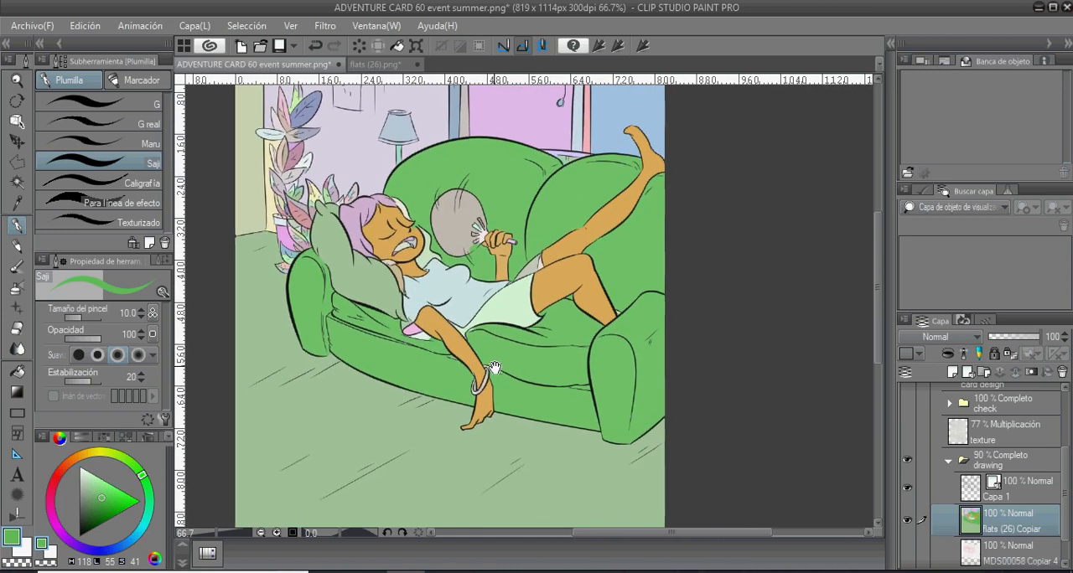
scroll(507, 390, down, 1)
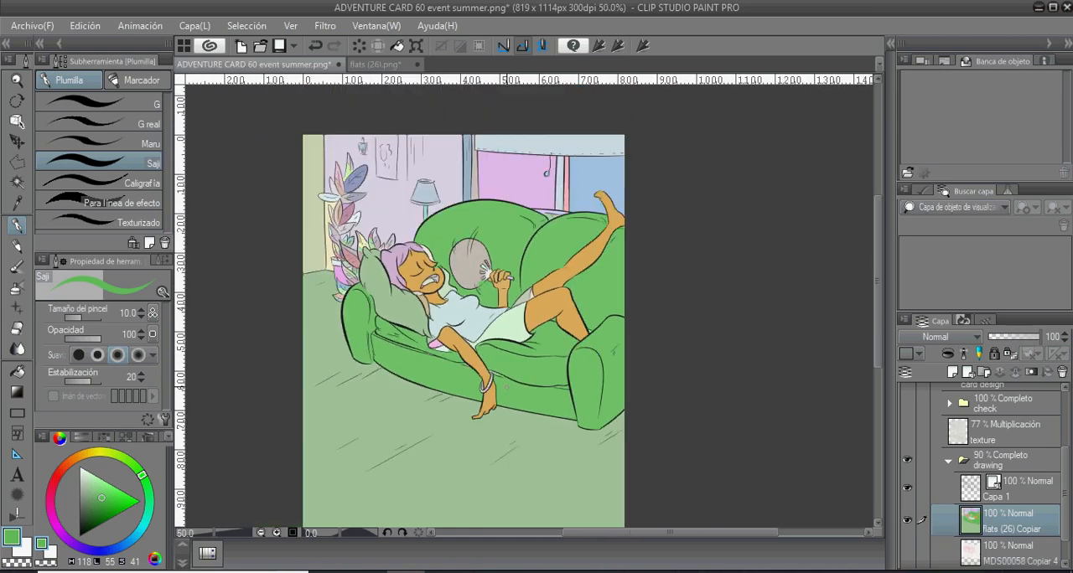
drag(509, 418, 511, 390)
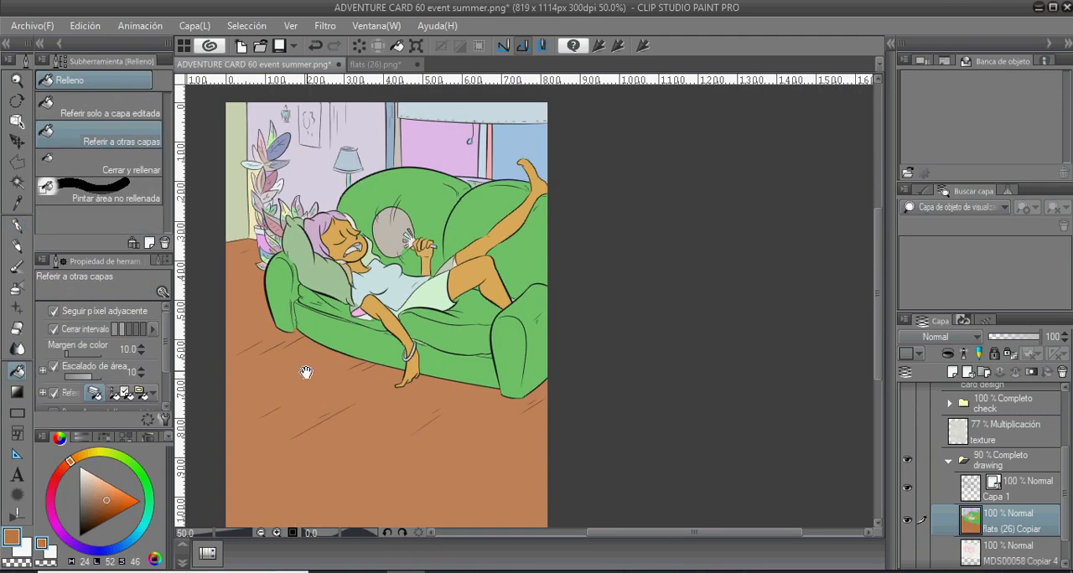
click(50, 502)
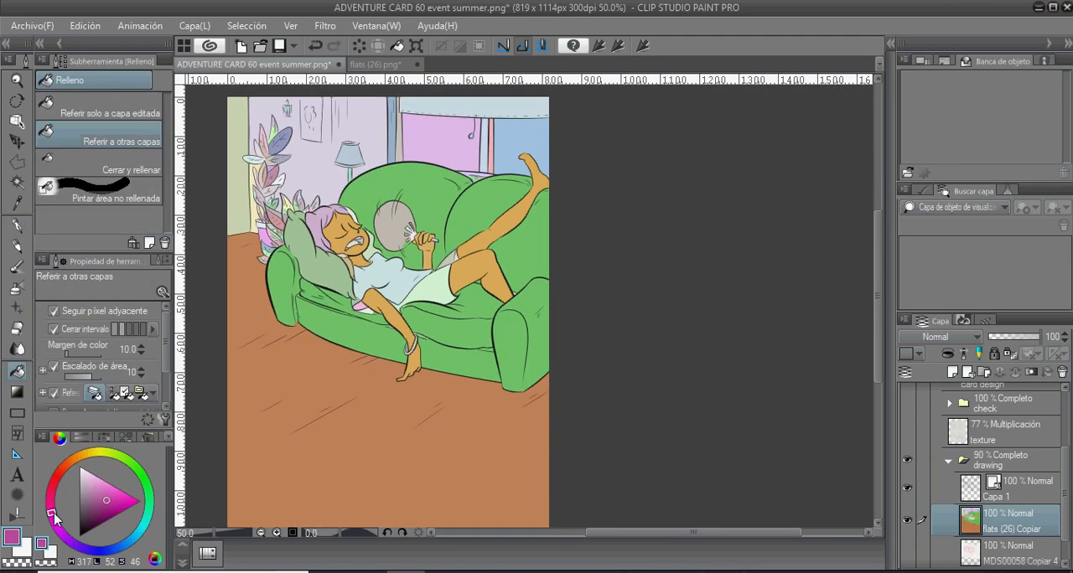
click(98, 484)
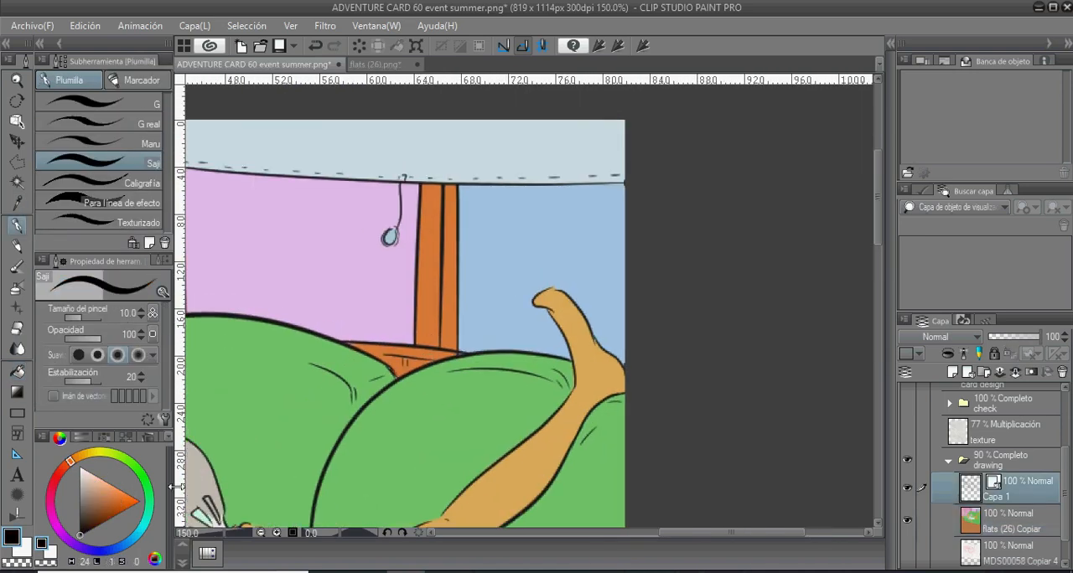
- Outline the orange sofa section between the two backrests with a Polyline selection and delete its colour on the flats (26) Copiar layer
key(p)
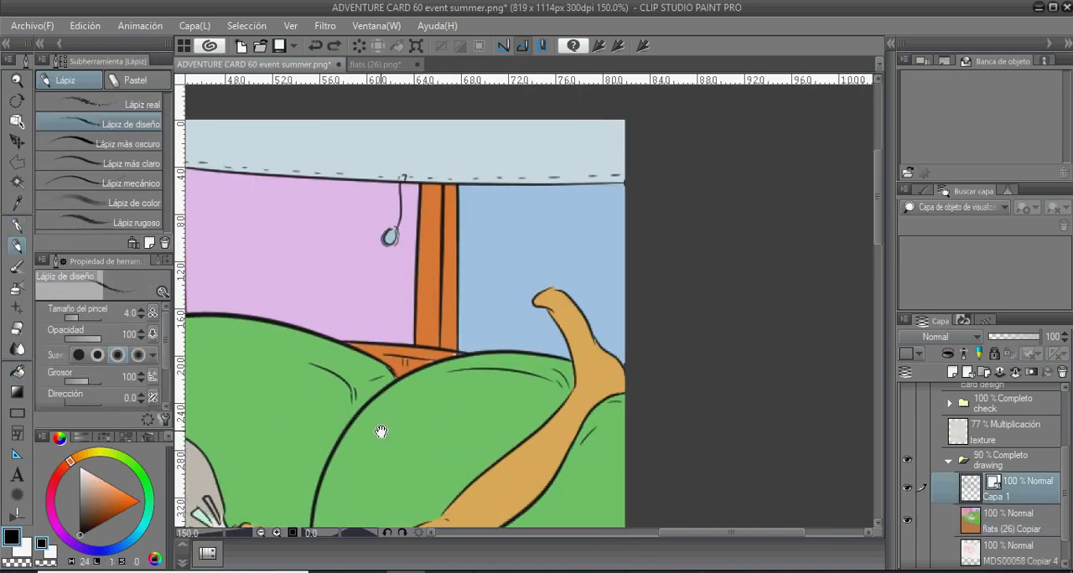
drag(377, 434, 514, 377)
key(i)
key(m)
click(476, 285)
double_click(472, 294)
click(1011, 522)
key(g)
key(Delete)
- Fill the selected section between the backrests with sofa green (H 118, L 55, S 41) and clear the selection
alt+click(578, 333)
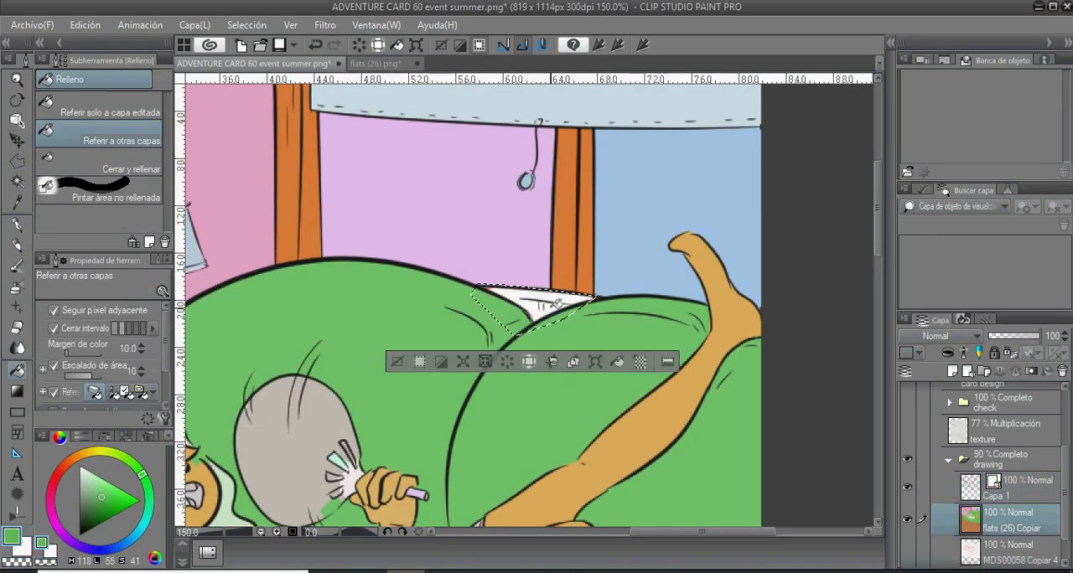
drag(545, 306, 501, 308)
key(p)
key(ctrl+d)
- Fill the blind above the windows with light red (H 4, L 60, S 62)
scroll(525, 344, down, 3)
alt+click(541, 310)
click(58, 474)
key(g)
click(503, 191)
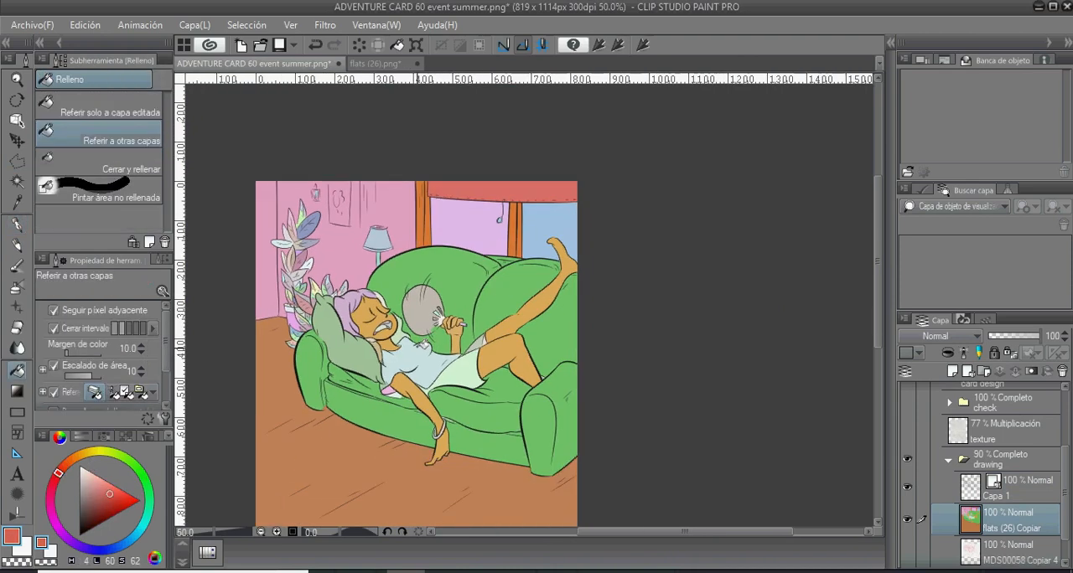
- Fill the round face of the hand fan with a darker red
click(116, 501)
click(81, 437)
click(60, 437)
click(422, 308)
- Paint the fan's handle and the area around its ribs with orange (H 16, L 48, S 64)
key(ctrl+plus)
click(65, 465)
scroll(411, 325, up, 2)
key(p)
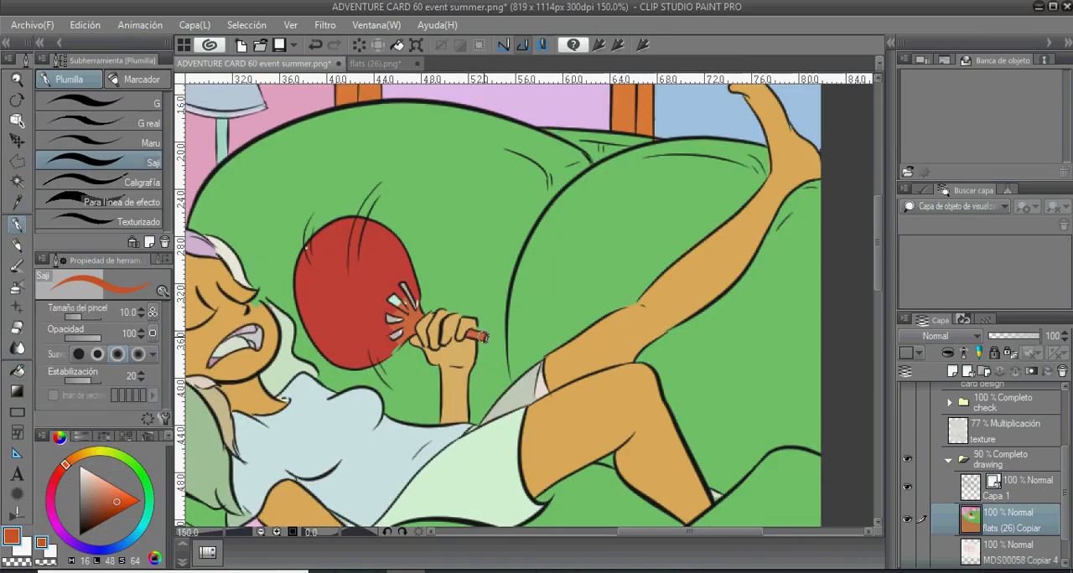
drag(470, 333, 484, 337)
mouse_move(414, 308)
mouse_down()
mouse_move(401, 289)
mouse_move(378, 317)
mouse_up()
drag(383, 332, 394, 342)
mouse_move(415, 297)
mouse_down()
mouse_move(396, 276)
mouse_move(398, 302)
mouse_move(412, 303)
mouse_up()
alt+click(378, 347)
click(305, 250)
- Sample the sofa green and paint the openings between the fan's ribs with it
alt+click(429, 281)
drag(388, 317, 398, 320)
mouse_move(392, 336)
mouse_down()
mouse_move(400, 331)
mouse_move(388, 334)
mouse_up()
alt+click(383, 327)
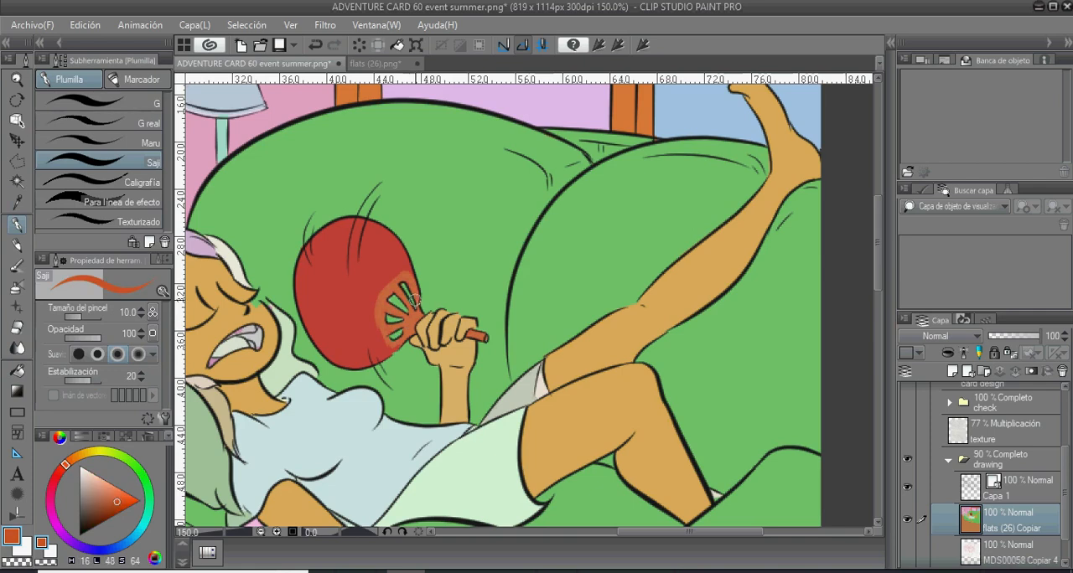
alt+click(441, 278)
- Try a magenta fill (H 309, L 60, S 63) on the lampshade
scroll(451, 268, down, 3)
drag(74, 460, 53, 518)
click(110, 495)
key(g)
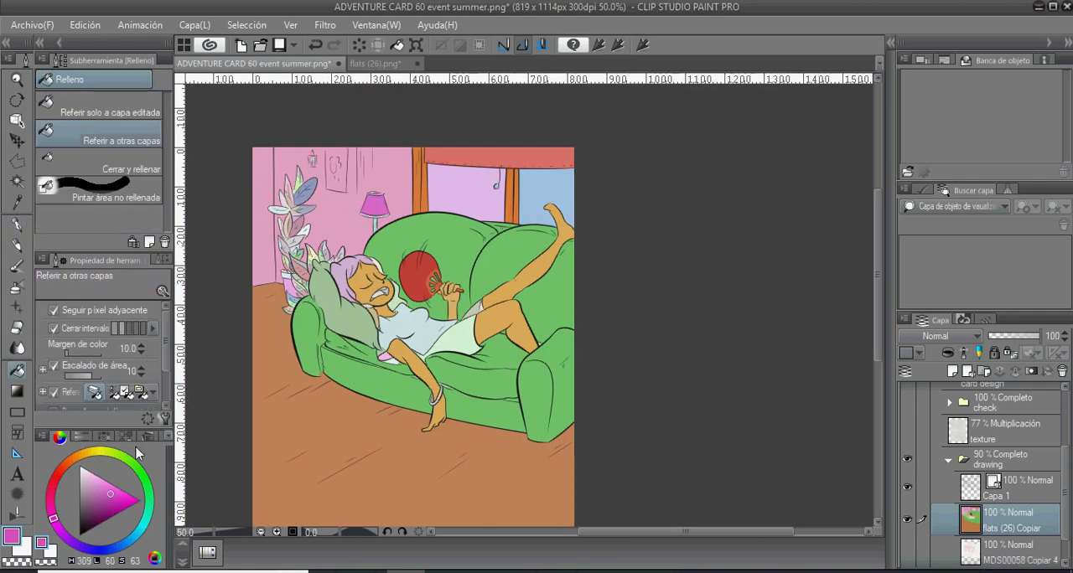
- Fill the lampshade with yellow and the lamp's stand with brown
click(99, 450)
click(374, 206)
scroll(341, 290, up, 3)
drag(319, 360, 227, 520)
click(80, 437)
click(60, 437)
click(353, 258)
- Fill the lampshade's lower trim with pale orange (H 24, L 72, S 63) and paint the top opening with the same colour
click(100, 488)
click(377, 264)
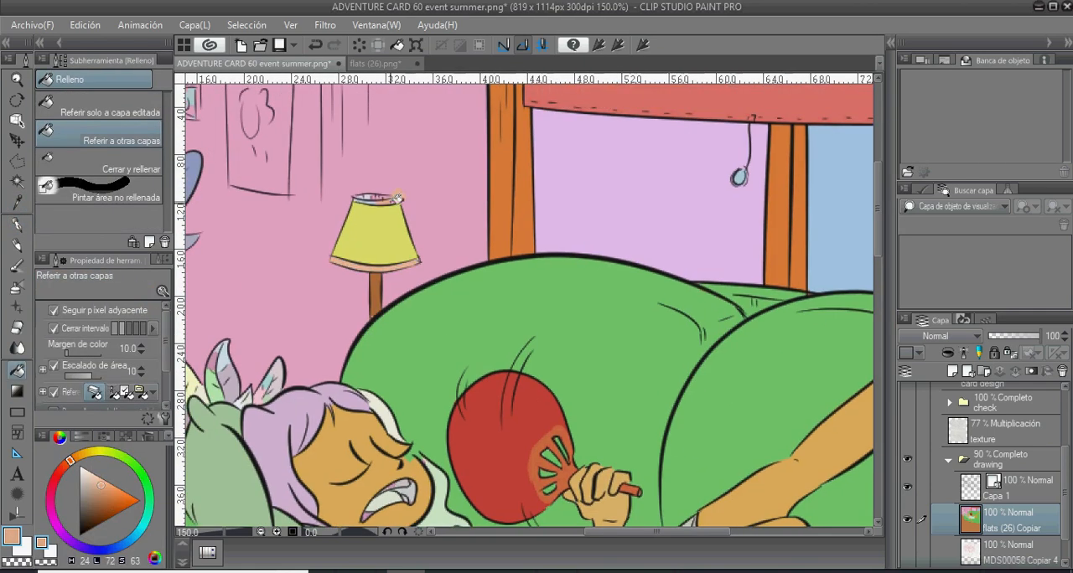
key(p)
drag(397, 200, 379, 200)
scroll(394, 230, down, 3)
- Touch up small gaps in the character's skin with ochre (H 39, L 55, S 63)
scroll(389, 350, up, 3)
key(g)
alt+click(397, 343)
key(p)
drag(513, 394, 453, 321)
key(g)
key(p)
alt+click(428, 349)
drag(237, 131, 421, 383)
scroll(437, 276, down, 3)
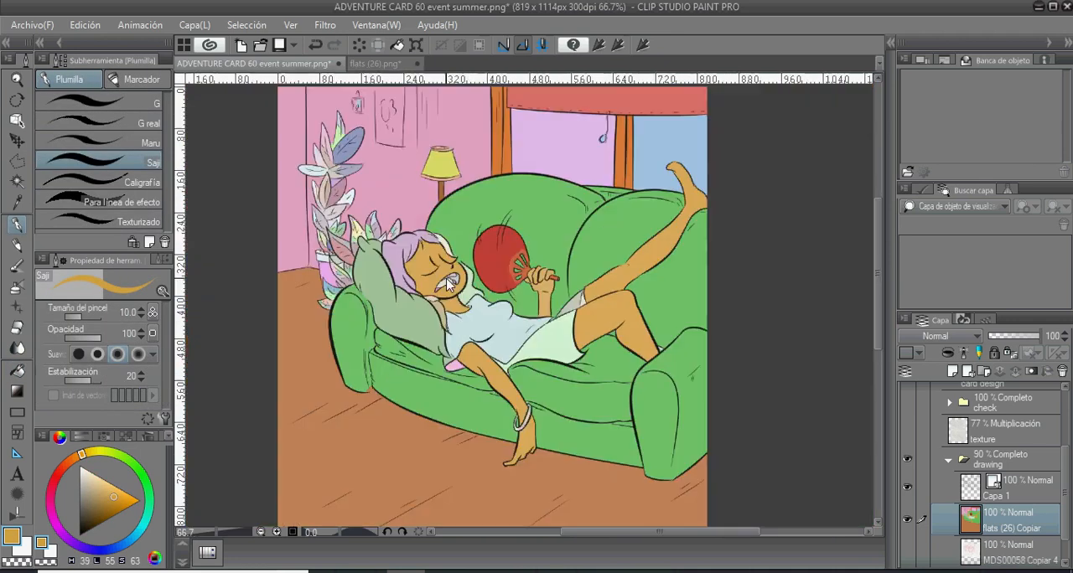
- Fill all sections of the character's hair with blue (H 219, L 60, S 63)
click(117, 548)
key(g)
scroll(373, 239, up, 2)
click(342, 201)
click(457, 243)
click(405, 276)
- Clean up the hair edges with the pen, using sofa green beside the hair tips and blue over the pale gaps on the crown
key(p)
drag(426, 332, 427, 497)
alt+click(551, 390)
drag(550, 397, 545, 403)
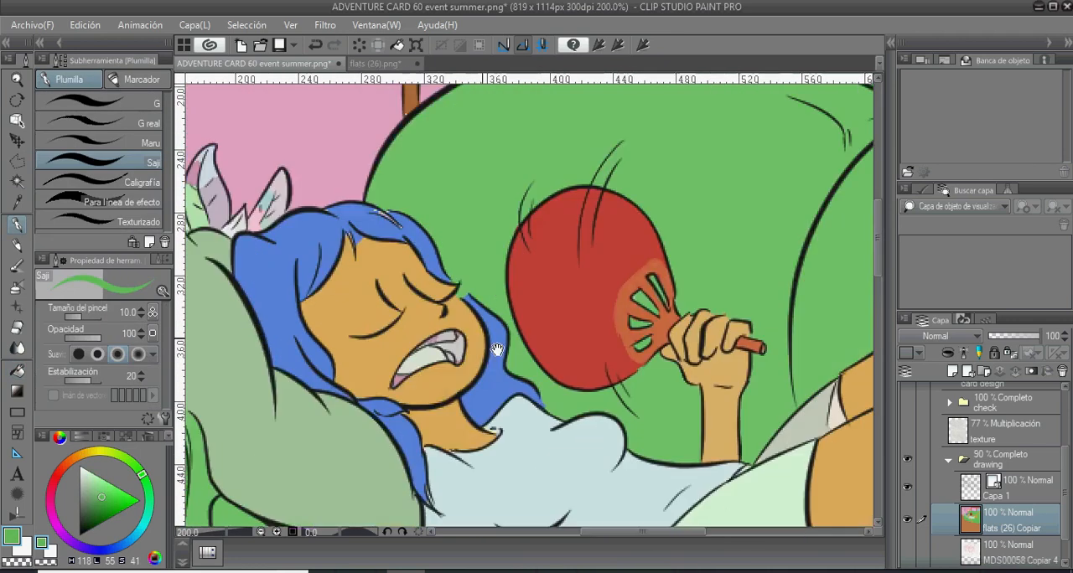
alt+click(498, 352)
alt+click(352, 252)
alt+click(383, 219)
scroll(370, 250, down, 4)
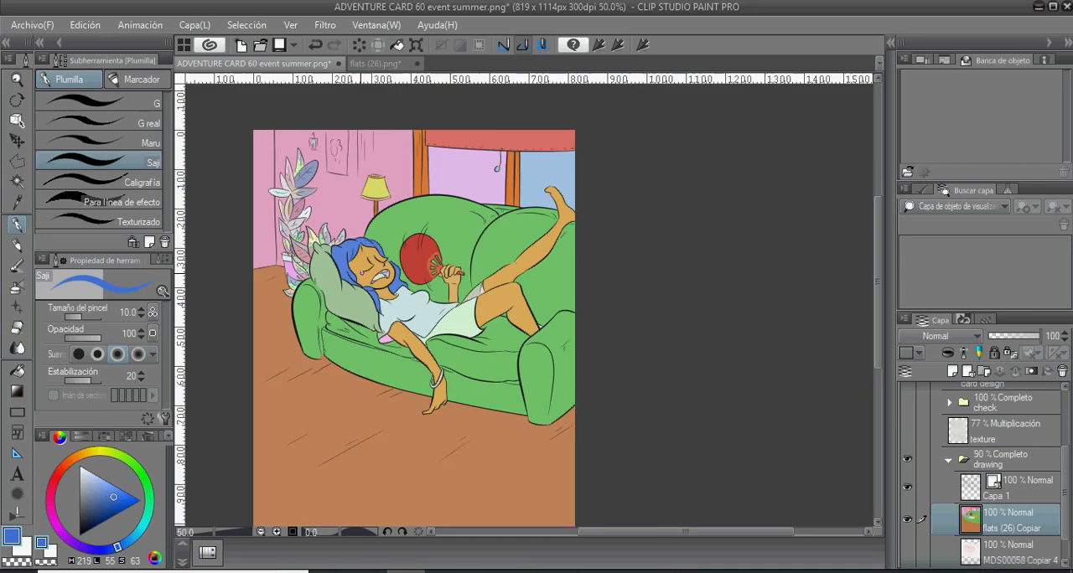
- Fill both window panes with bright yellow (H 63, L 64, S 79)
drag(378, 251, 356, 251)
click(102, 452)
click(113, 491)
key(g)
drag(444, 176, 463, 214)
click(462, 214)
click(540, 216)
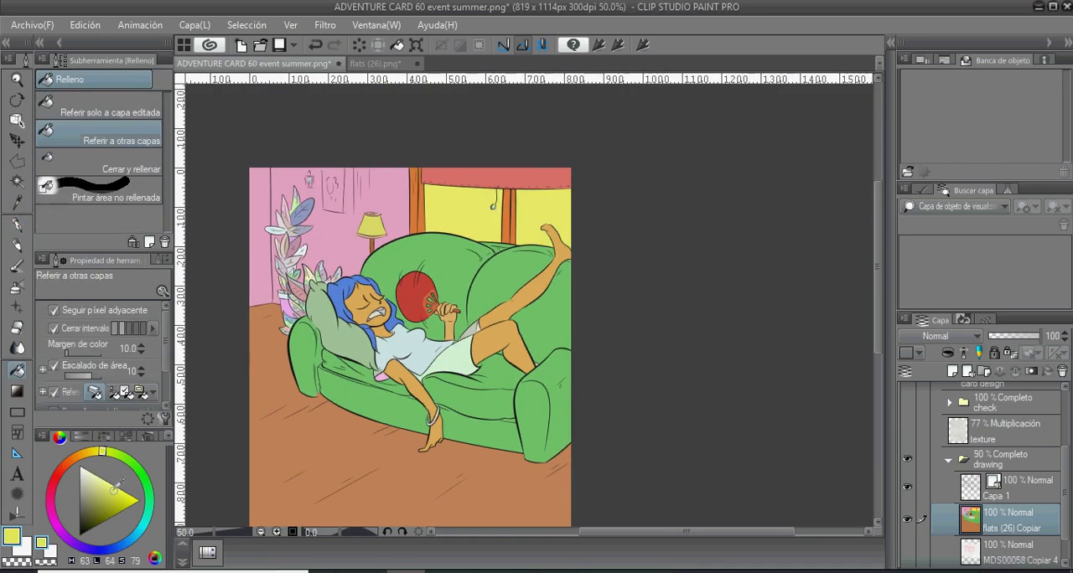
- Fill the character's shirt with darker yellow (H 63, L 49, S 62) and paint the sleeve below the arm to match
click(116, 501)
click(403, 350)
scroll(377, 375, up, 4)
key(p)
drag(431, 326, 364, 300)
drag(319, 344, 310, 355)
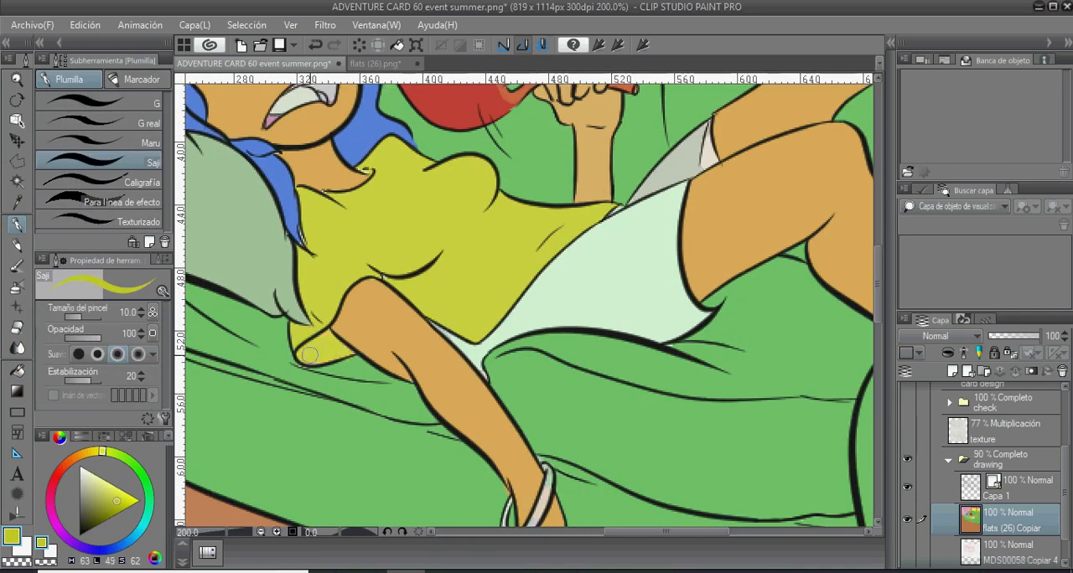
- Fill both legs of the character's shorts with a neutral grey
scroll(372, 278, down, 3)
click(64, 467)
click(83, 491)
key(g)
drag(474, 241, 469, 279)
- Paint the pale gap behind the calf with sofa green and the gap between shorts and forearm with grey
scroll(471, 281, up, 3)
key(p)
alt+click(750, 272)
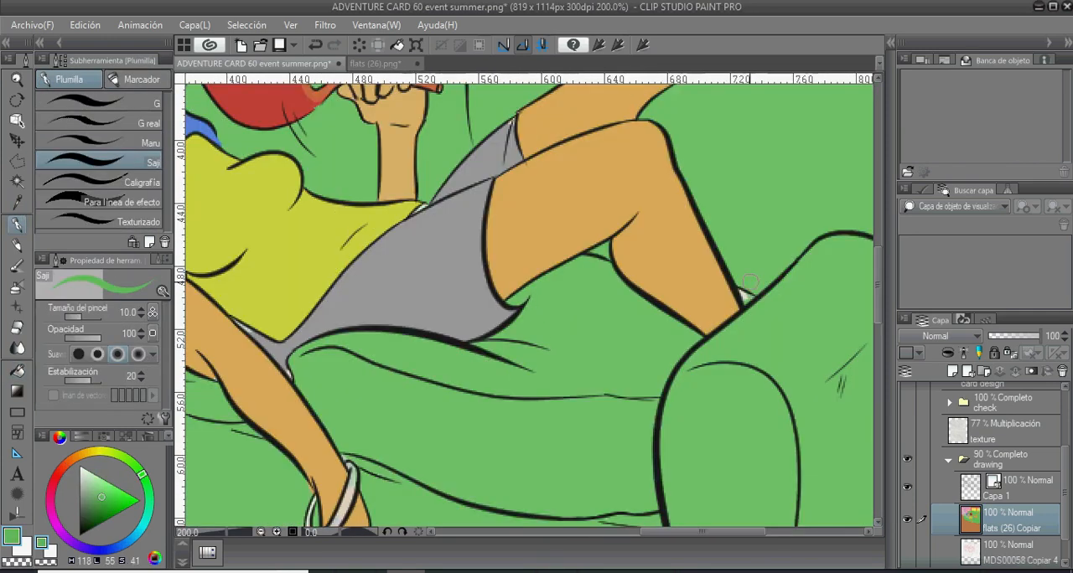
drag(276, 316, 478, 339)
alt+click(459, 365)
drag(487, 377, 479, 361)
alt+click(466, 331)
- Fill the leaves of the plant behind the sofa with bright green (H 98, L 49, S 63)
scroll(523, 415, down, 3)
click(130, 461)
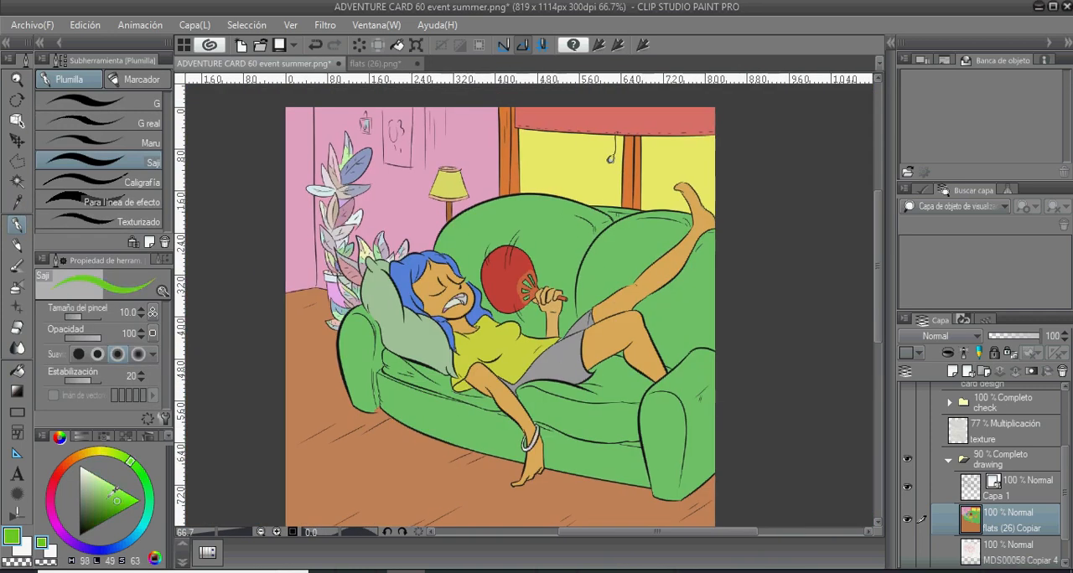
key(g)
drag(354, 159, 344, 213)
scroll(334, 226, up, 3)
drag(405, 200, 323, 329)
drag(329, 283, 295, 219)
drag(382, 262, 428, 251)
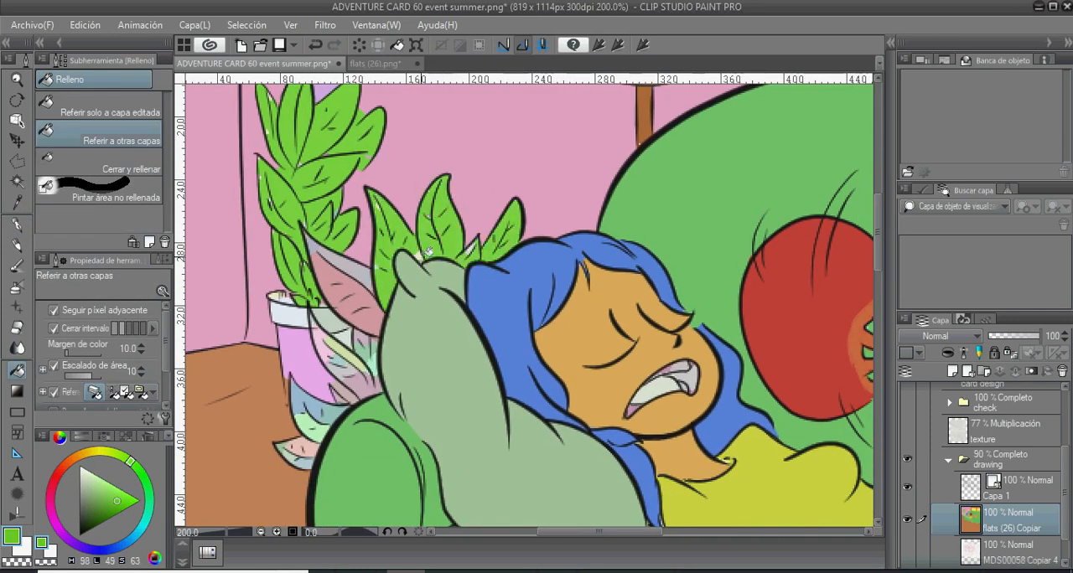
drag(345, 295, 349, 267)
- Touch up the leaf edges with green and paint the gaps between the leaves with the wall pink (H 329, L 75, S 58)
key(p)
mouse_move(266, 193)
mouse_down()
mouse_move(318, 210)
mouse_move(333, 364)
mouse_up()
drag(401, 220, 405, 297)
alt+click(382, 193)
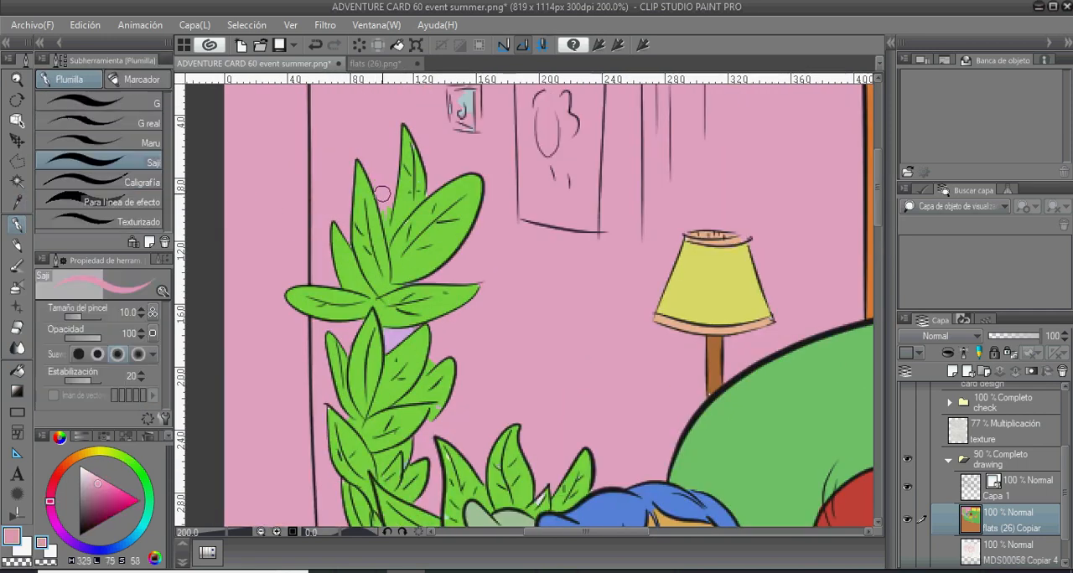
alt+click(382, 230)
drag(411, 344, 380, 153)
drag(513, 304, 508, 313)
mouse_move(360, 172)
mouse_down()
mouse_move(398, 300)
mouse_move(444, 301)
mouse_up()
alt+click(454, 293)
alt+click(429, 298)
- Outline the large poster on the wall with a Polyline selection, fill it with off-white and clear the selection
key(ctrl+minus)
key(ctrl+minus)
key(m)
scroll(375, 112, up, 1)
click(384, 110)
click(387, 241)
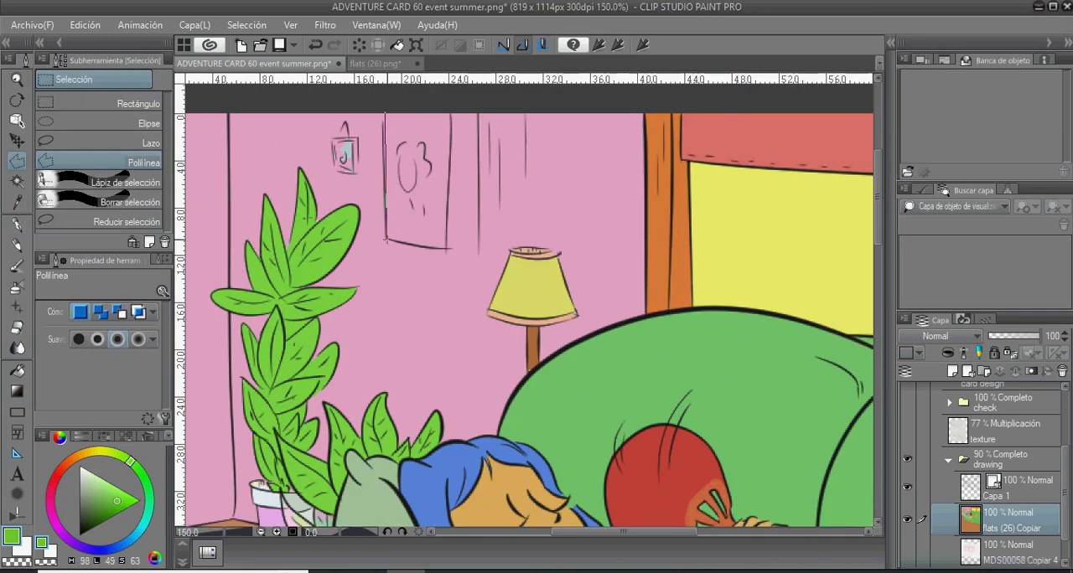
click(446, 248)
double_click(452, 111)
click(81, 472)
click(504, 274)
key(ctrl+d)
- Paint the small hanging picture's frame with the window-frame orange (H 24, L 50, S 68) and its inside with off-white (H 0, L 91, S 0)
key(p)
alt+click(660, 243)
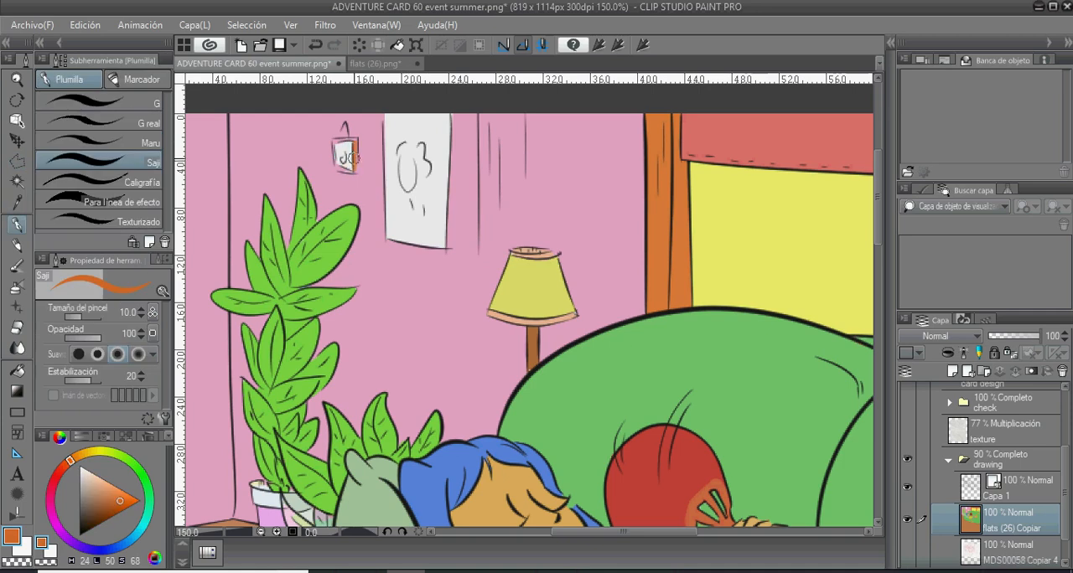
mouse_move(336, 142)
mouse_down()
mouse_move(339, 170)
mouse_move(355, 141)
mouse_move(353, 179)
mouse_up()
scroll(356, 149, up, 3)
drag(294, 129, 300, 183)
mouse_move(305, 208)
mouse_down()
mouse_move(341, 212)
mouse_move(338, 185)
mouse_up()
alt+click(335, 171)
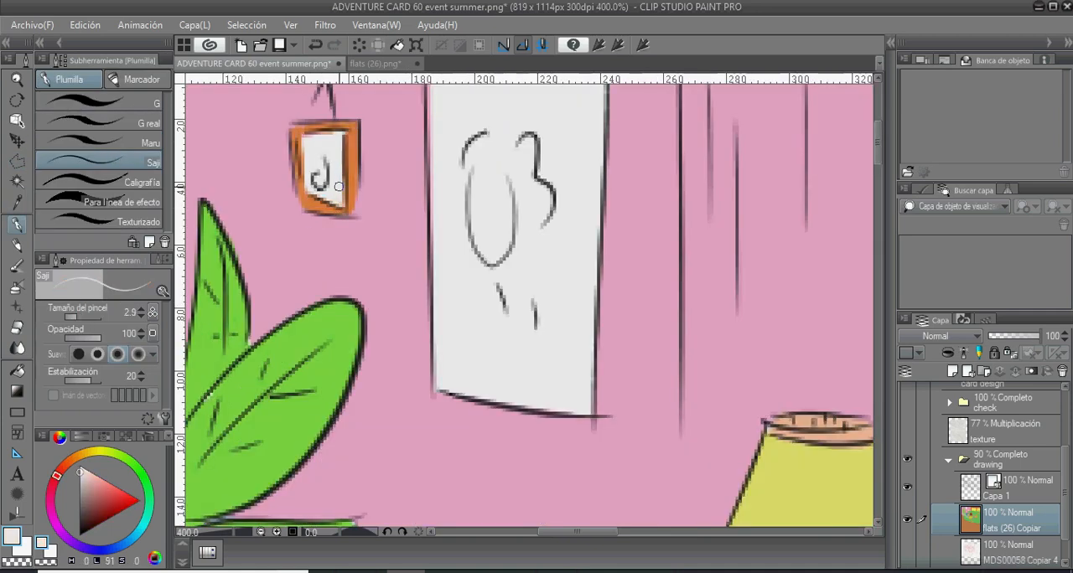
- Fill the lampshade's rims with off-white and touch up the upper edge with the wall pink (H 329, L 75, S 58)
scroll(343, 186, down, 2)
drag(657, 134, 366, 289)
key(g)
click(379, 234)
key(p)
alt+click(363, 335)
alt+click(409, 239)
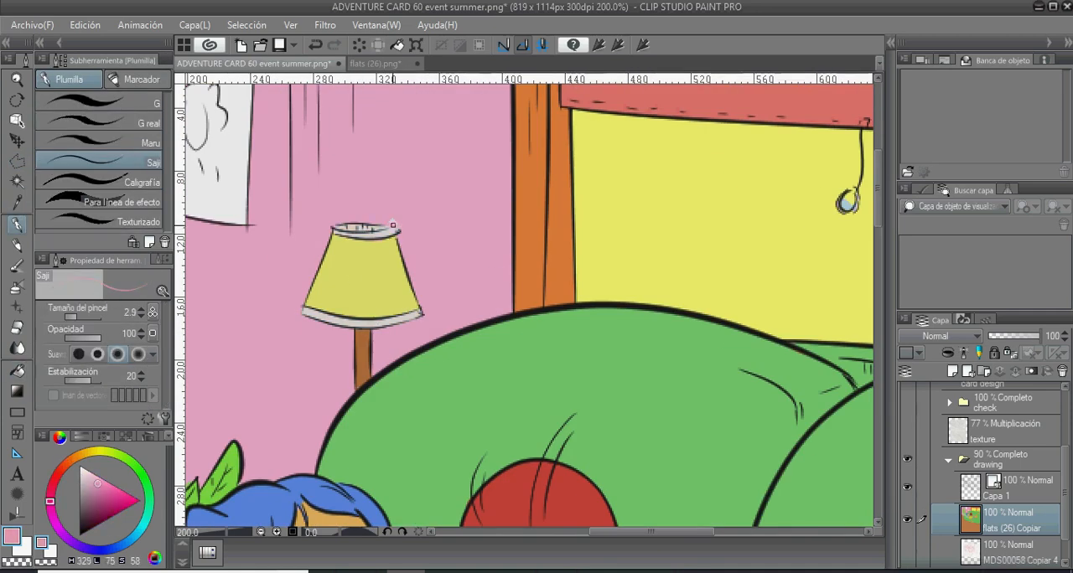
drag(391, 220, 397, 226)
- Fill the inside of the blind cord's pull ring with the window yellow
scroll(398, 226, down, 1)
alt+click(455, 276)
key(g)
click(541, 264)
scroll(541, 264, down, 2)
- Fill the small plant behind the pillow with a darker green (H 113, L 44, S 58) and touch up its leaf edges
alt+click(289, 185)
click(140, 471)
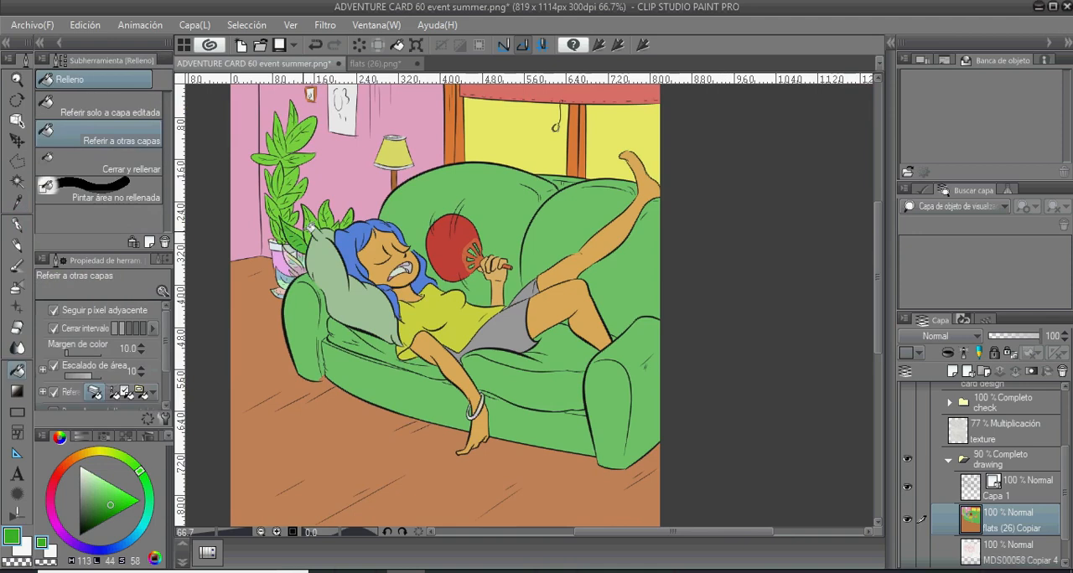
drag(297, 234, 337, 215)
scroll(324, 214, up, 3)
click(325, 189)
click(359, 252)
drag(360, 252, 457, 155)
key(g)
key(g)
mouse_move(336, 263)
mouse_down()
mouse_move(352, 289)
mouse_move(296, 322)
mouse_move(290, 364)
mouse_up()
key(p)
drag(315, 297, 329, 305)
scroll(355, 441, down, 3)
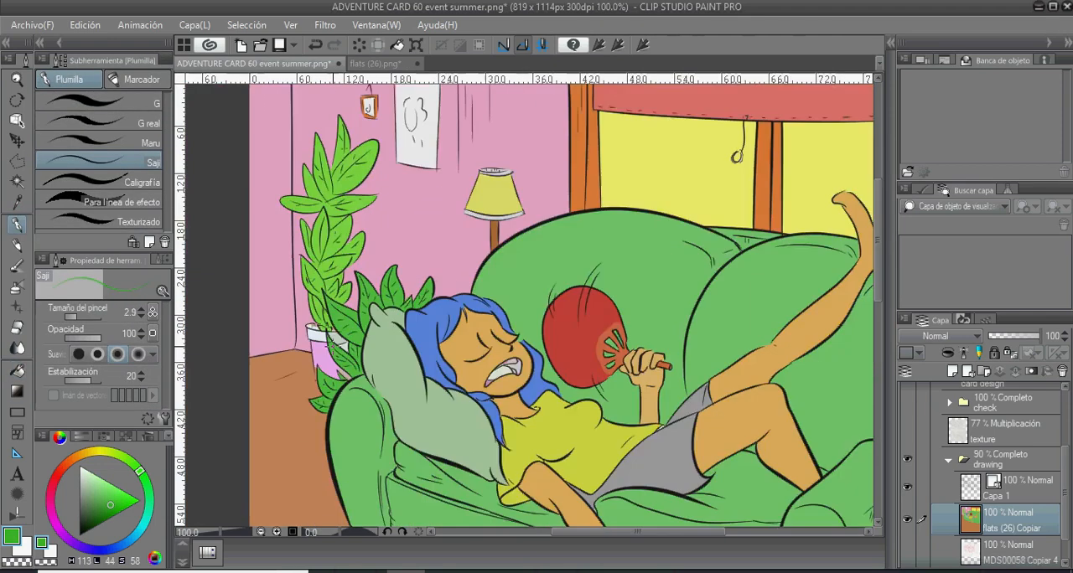
- Fill the plant's flowerpot beside the sofa with red-orange (H 14, L 44, S 68)
alt+click(434, 315)
alt+click(452, 322)
key(g)
scroll(266, 322, up, 2)
drag(255, 315, 286, 361)
click(239, 289)
scroll(239, 289, down, 3)
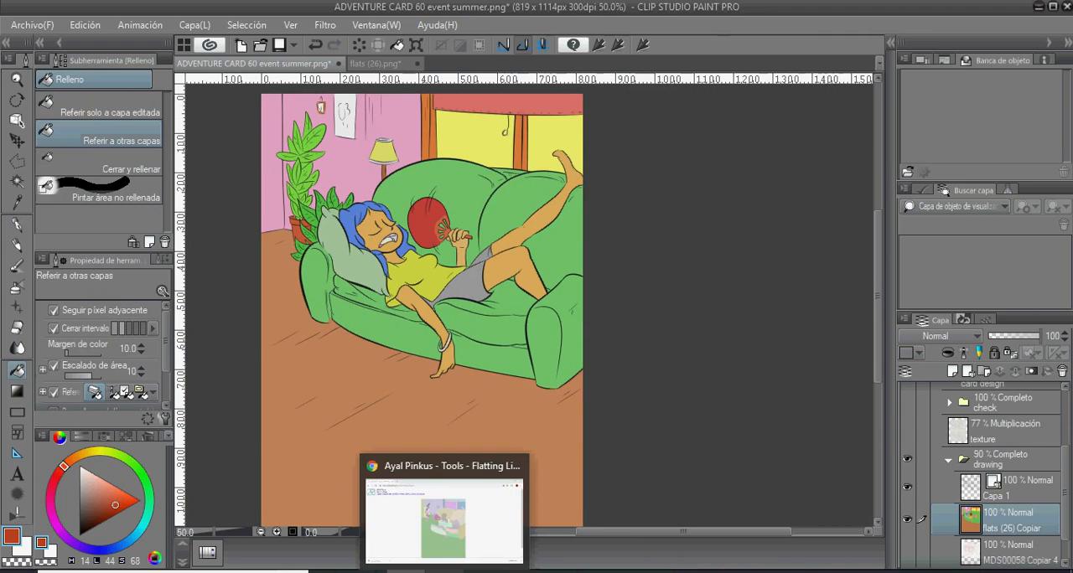
- Show the Capa 2 overlay layer, raise its opacity to 100 % and fill it with black
scroll(642, 258, down, 1)
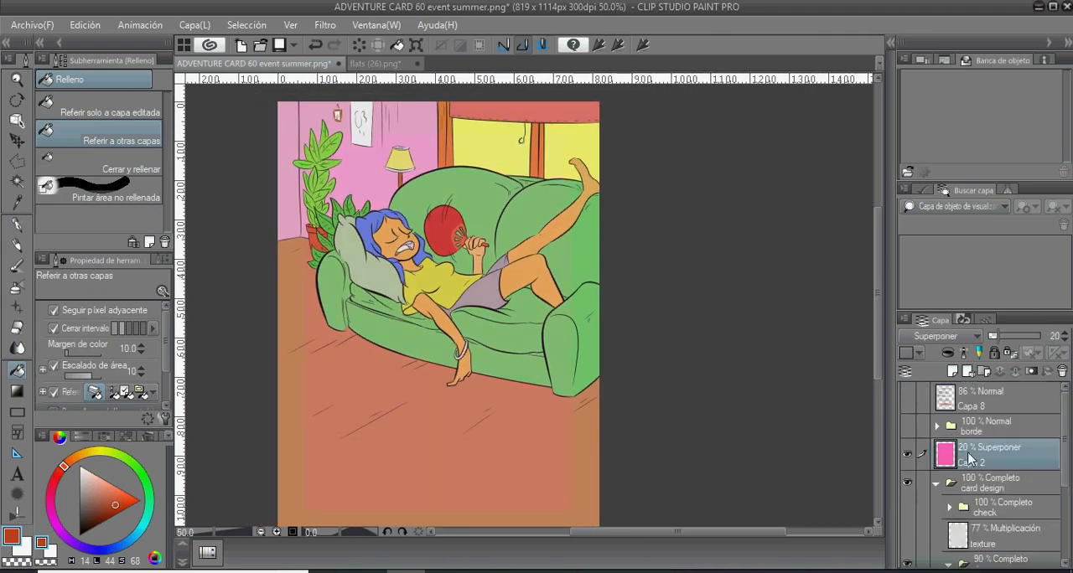
click(90, 527)
click(81, 535)
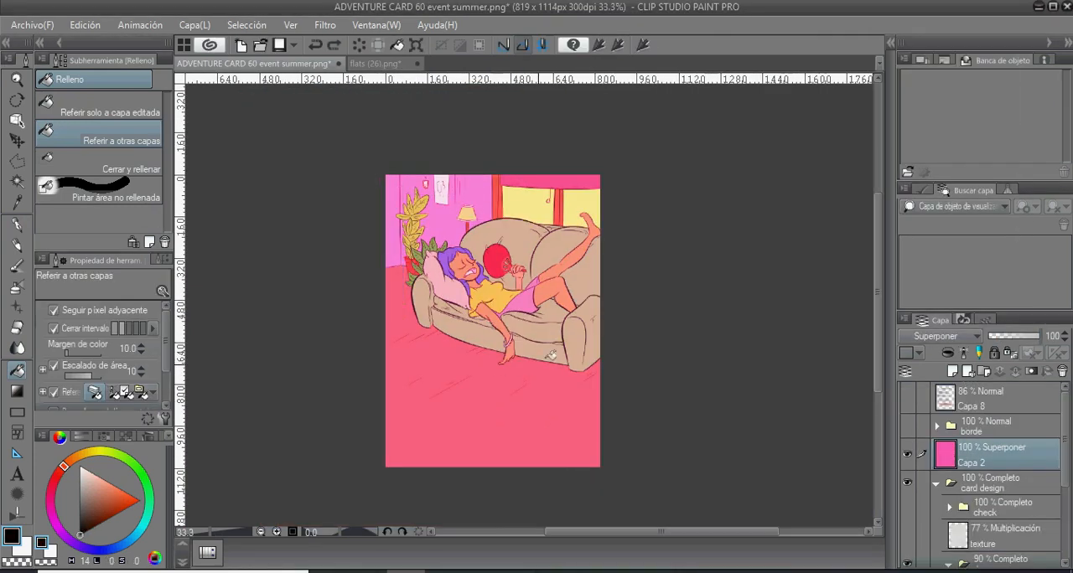
click(121, 115)
click(446, 314)
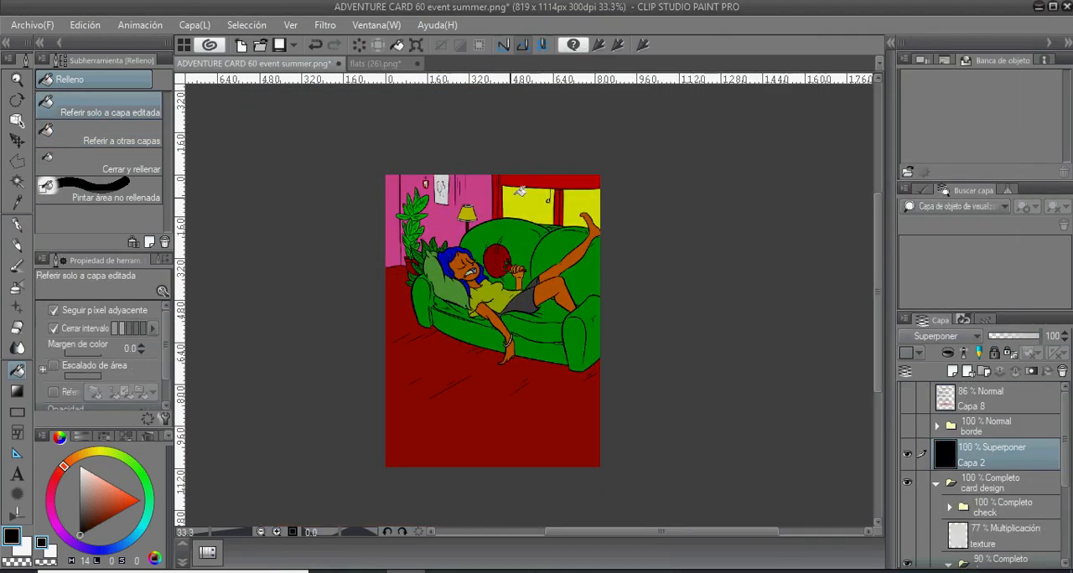
- Try other blending modes on Capa 2, including Sobreexponer (brillo), and return it to Superponer
click(937, 336)
click(972, 177)
click(970, 337)
click(966, 141)
click(969, 337)
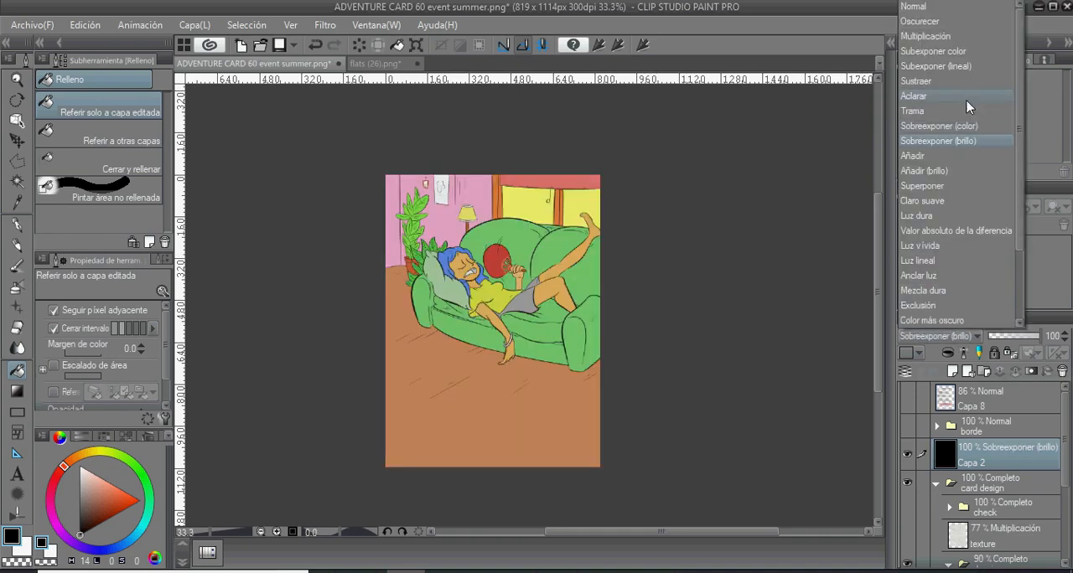
click(967, 51)
click(968, 337)
click(964, 305)
click(969, 337)
click(960, 249)
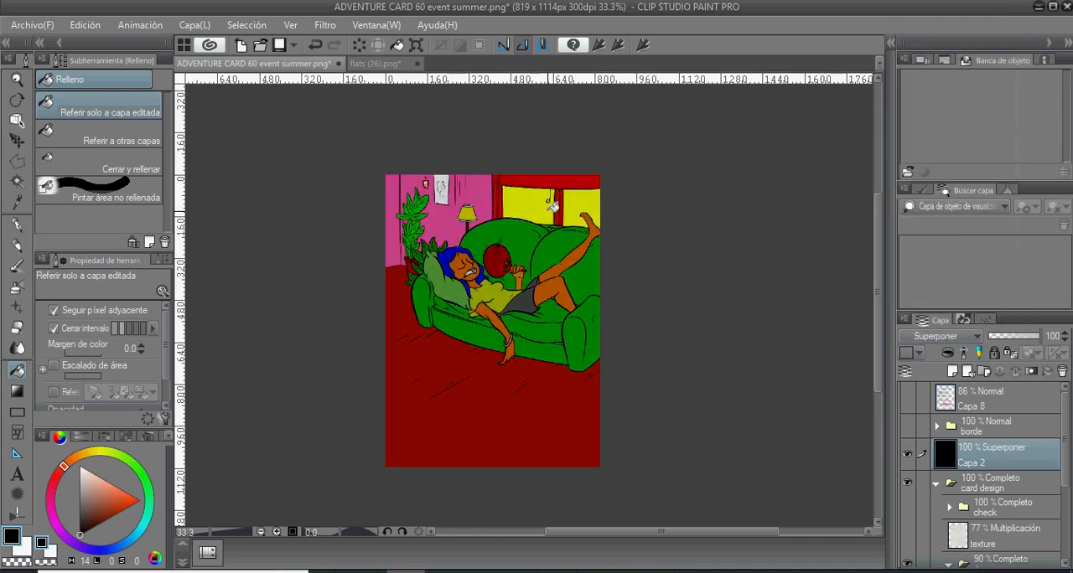
- Select the flats (26) Copiar layer and sample the window's yellow to view its CMYK values
scroll(980, 469, down, 3)
click(1006, 486)
key(i)
click(536, 195)
click(81, 437)
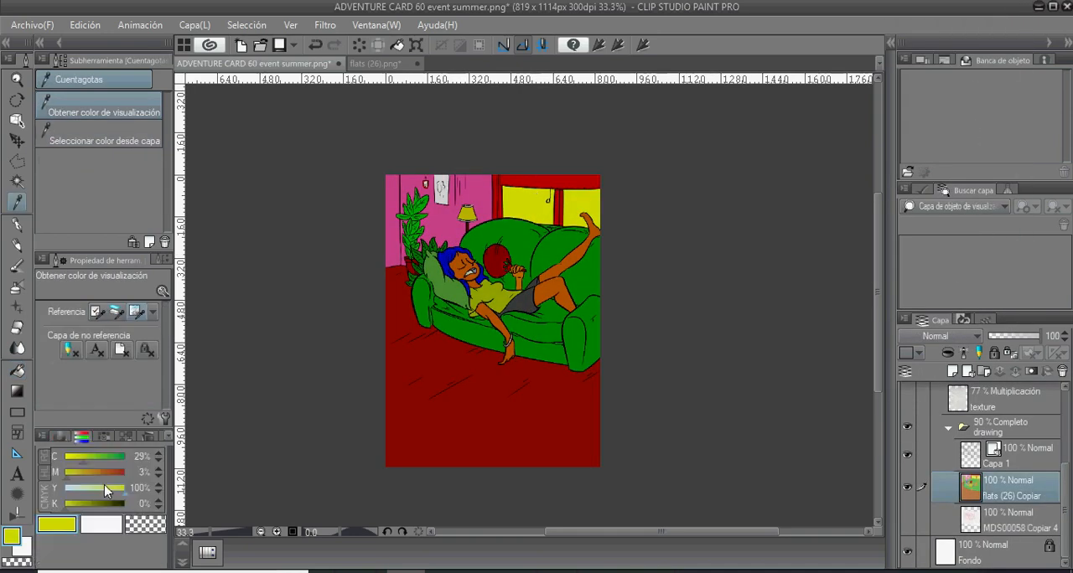
- Sample the hand fan's red, adjust it to C 0, M 90, Y 91, K 0 and fill the fan with it
click(60, 436)
click(504, 263)
click(81, 438)
drag(93, 461, 75, 461)
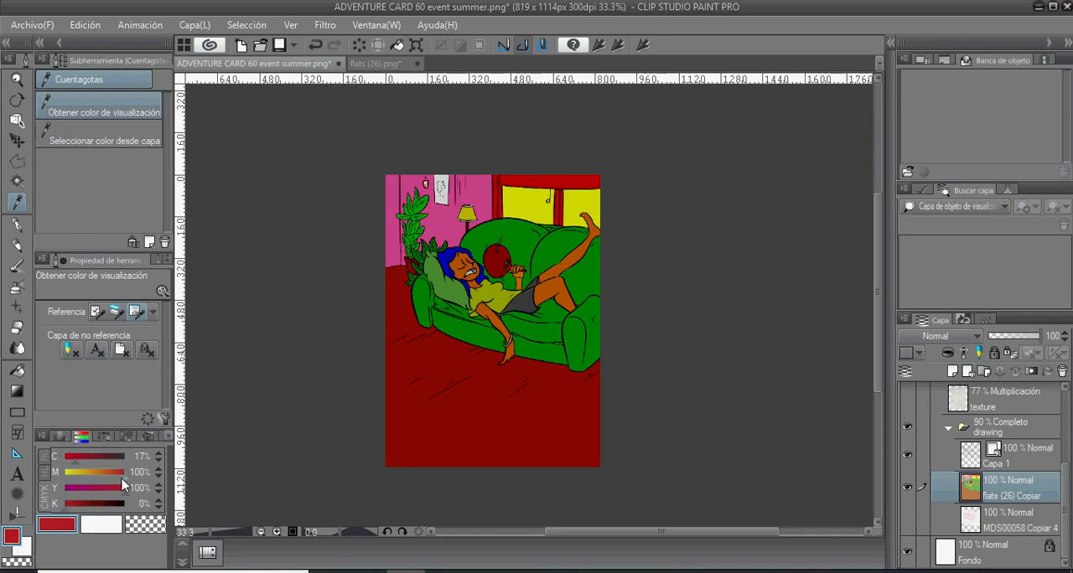
click(60, 436)
click(62, 474)
click(81, 436)
key(g)
key(g)
click(496, 263)
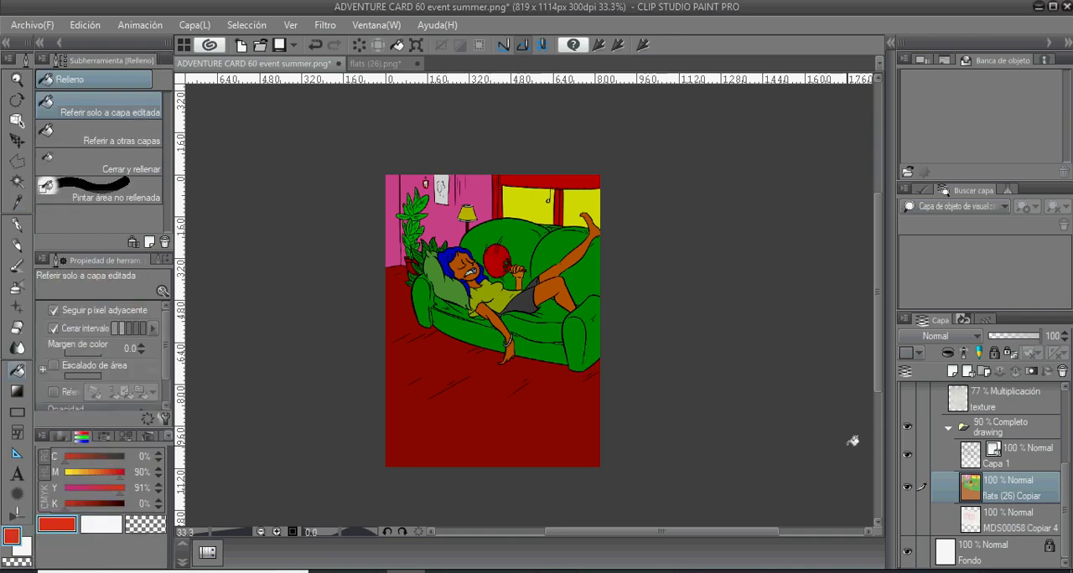
- Sample the hair and floor colours for their CMYK values and set the Eyedropper to Seleccionar color desde capa
key(i)
click(453, 258)
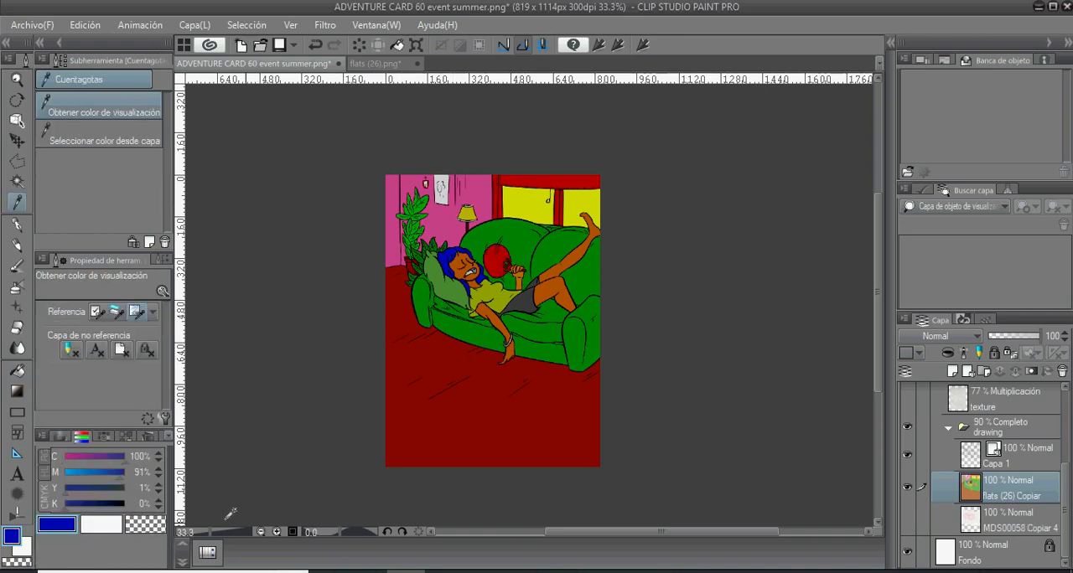
key(p)
key(i)
click(440, 368)
key(i)
- Sample the floor's brown, adjust it, try it on the floor and the sofa, and undo both fills
click(435, 371)
click(118, 489)
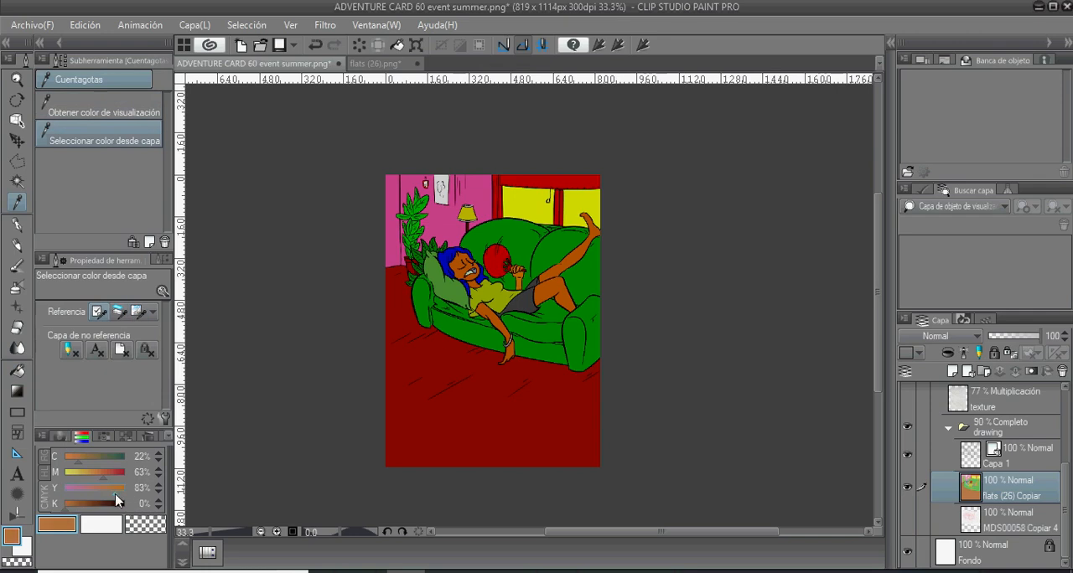
click(91, 474)
click(74, 459)
key(g)
click(431, 421)
key(ctrl+z)
click(542, 351)
key(ctrl+z)
- Fill the character's hair with a bright sky blue (H 194, L 48, S 96)
key(i)
click(453, 256)
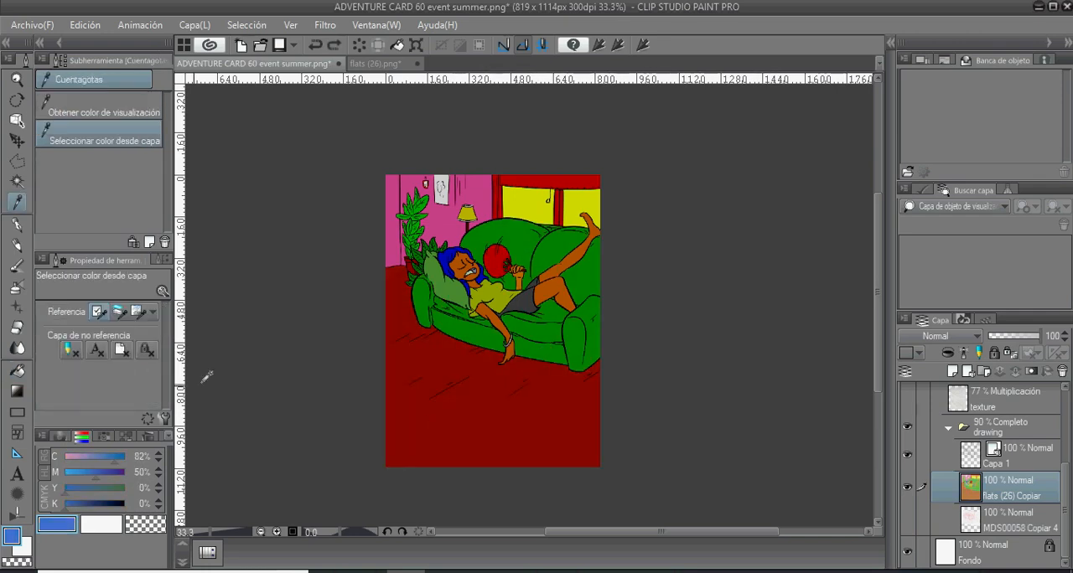
click(75, 504)
key(g)
click(59, 437)
click(135, 501)
click(457, 258)
click(483, 275)
drag(494, 277, 482, 277)
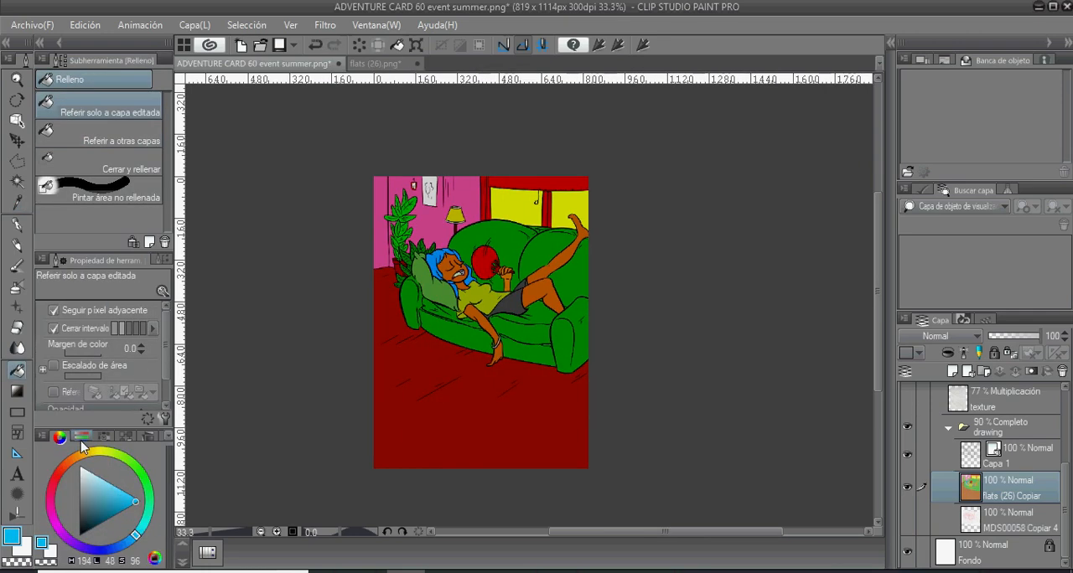
- Sample the window's yellow, make it more saturated (H 63, L 52, S 75) and fill the window panes
drag(536, 251, 474, 287)
key(i)
click(503, 239)
key(g)
key(g)
key(g)
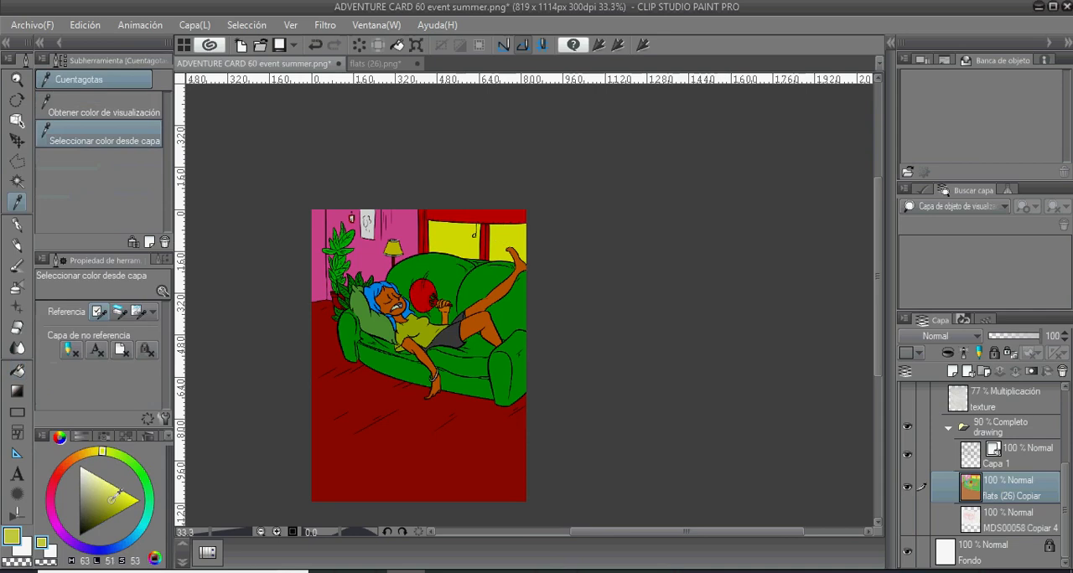
key(g)
- Toggle the visibility of the black Capa 2 overlay to compare the colours with and without it
scroll(981, 470, up, 3)
click(908, 407)
click(907, 408)
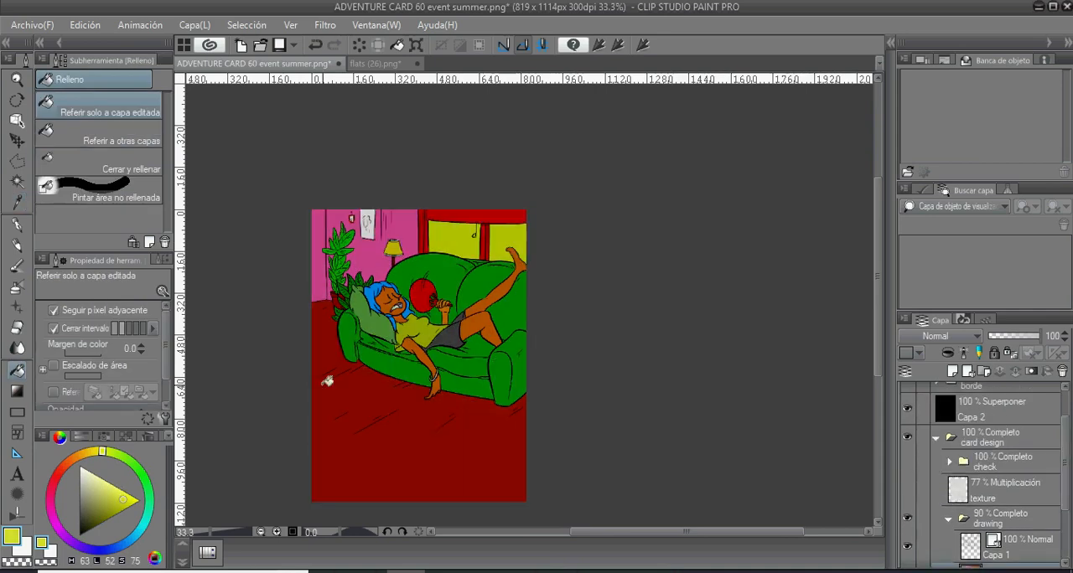
click(907, 408)
click(908, 408)
- Fill the plant behind the pillow with a deeper green (C 86, M 27, Y 100, K 0)
key(i)
click(364, 342)
click(131, 504)
click(81, 436)
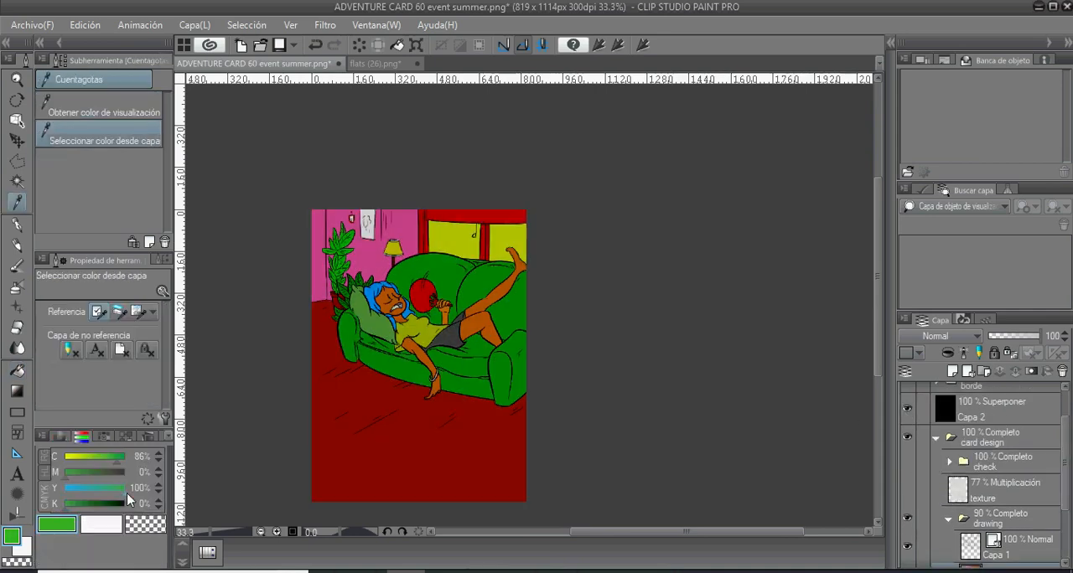
key(g)
key(g)
key(i)
click(83, 478)
- Fill all the sections of the character's hair with a dark teal blue (H 194, L 34, S 70)
key(g)
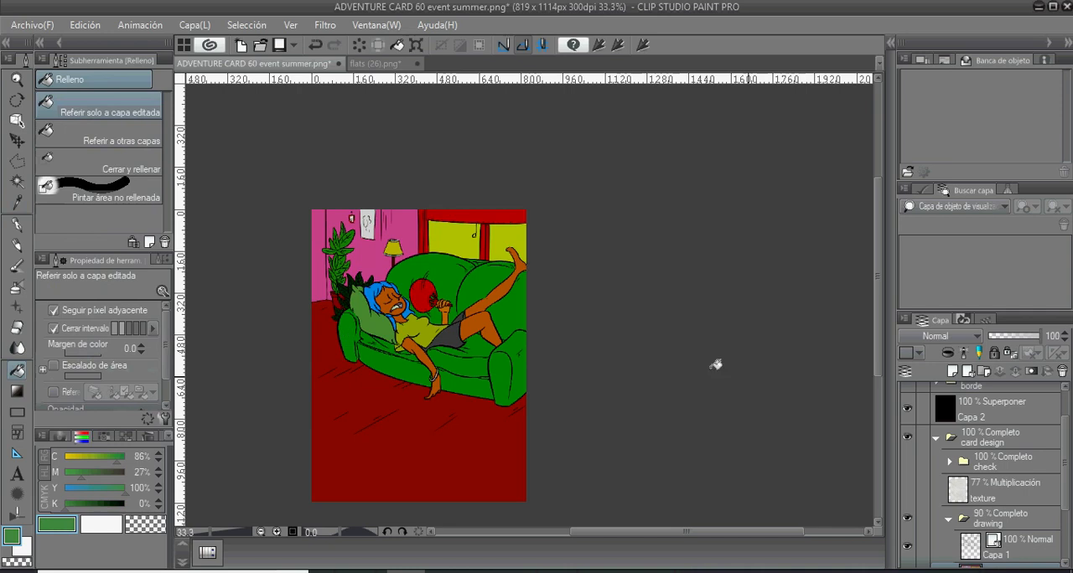
click(61, 438)
click(125, 544)
key(i)
- Fill the hand fan with red (H 5, L 43, S 71)
key(g)
click(373, 294)
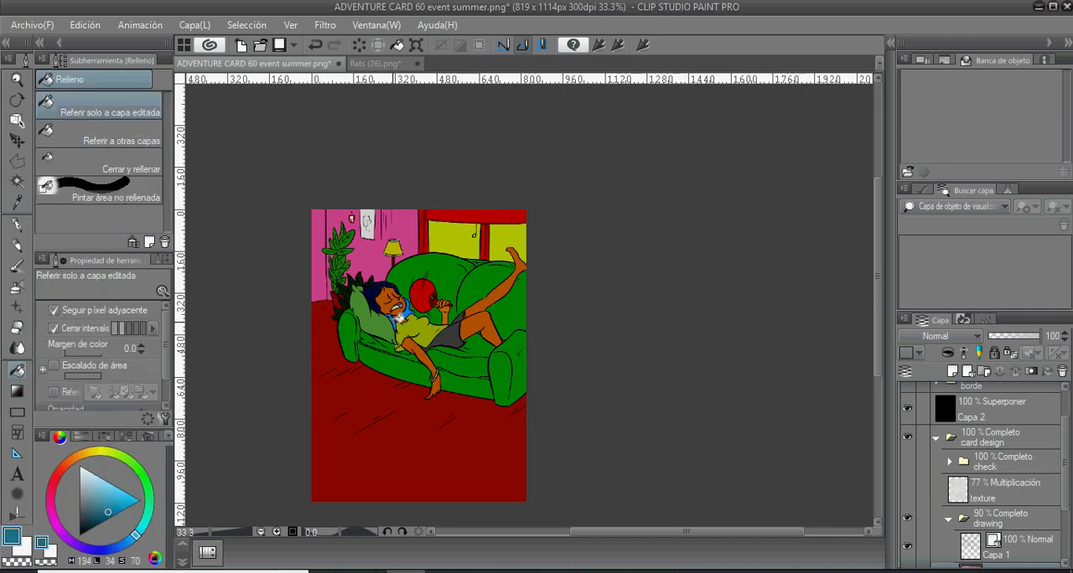
click(396, 319)
key(i)
click(59, 472)
click(116, 505)
- Colour the inside of the character's mouth red and paint the teeth off-white (H 8, L 87, S 0)
key(g)
click(422, 295)
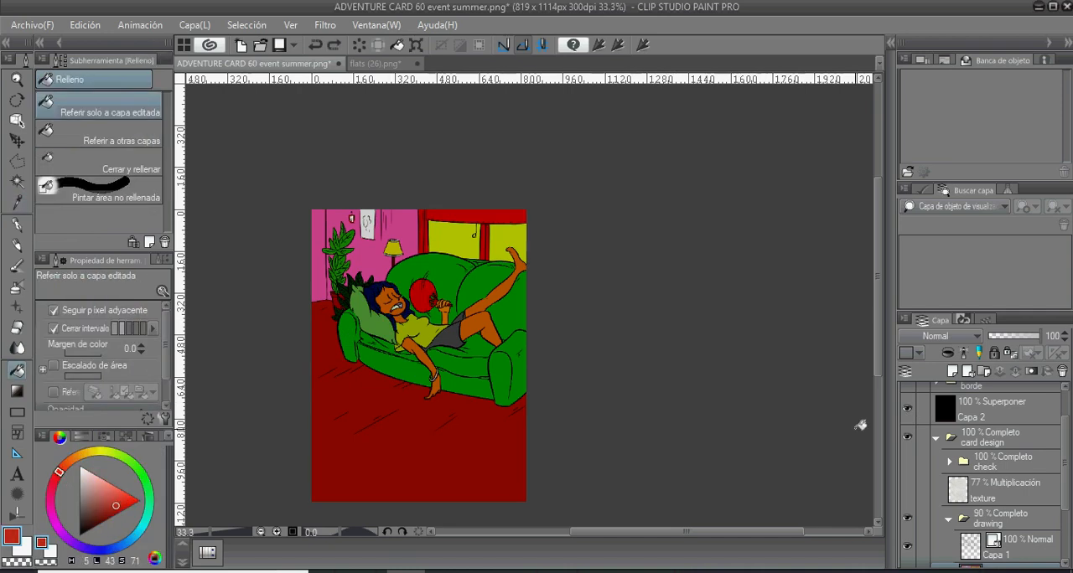
scroll(860, 424, up, 4)
key(i)
key(g)
key(i)
click(389, 289)
key(p)
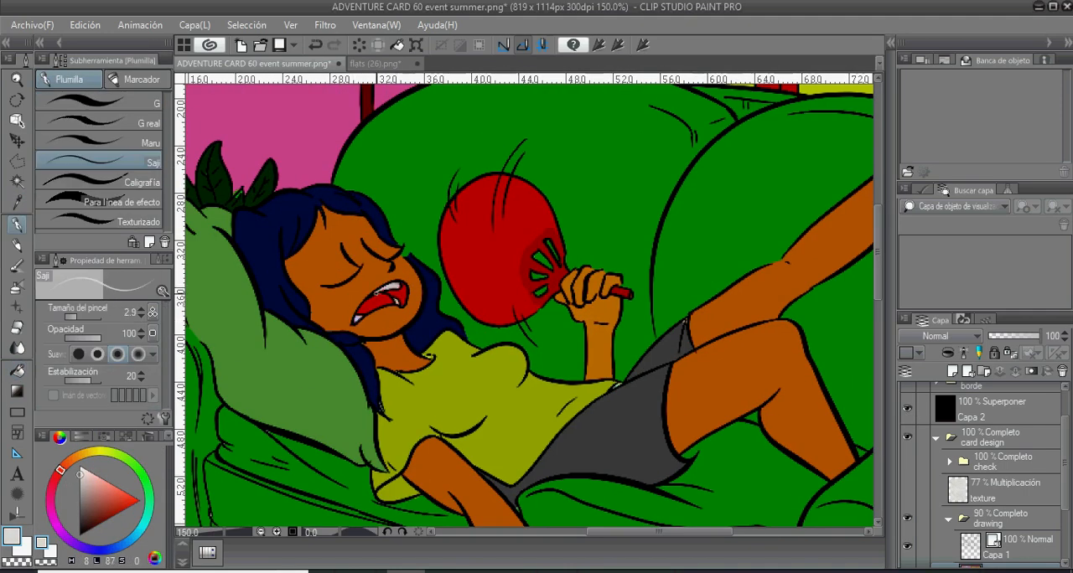
drag(388, 289, 533, 405)
alt+click(369, 293)
alt+click(391, 266)
alt+click(362, 280)
scroll(368, 264, down, 4)
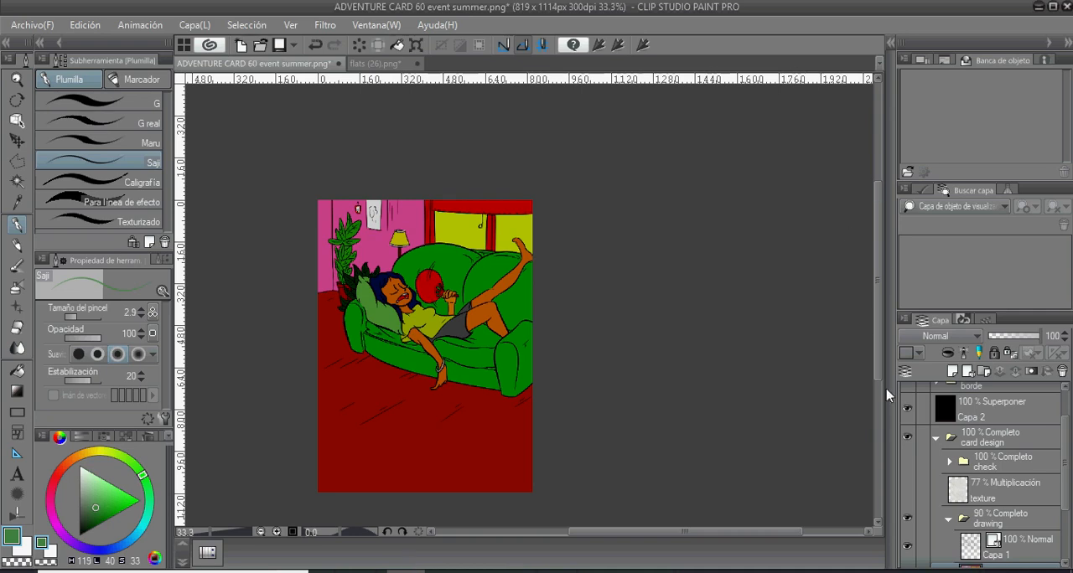
- Hide and show the Capa 2 overlay repeatedly to check the base colours against the contrast view
click(907, 410)
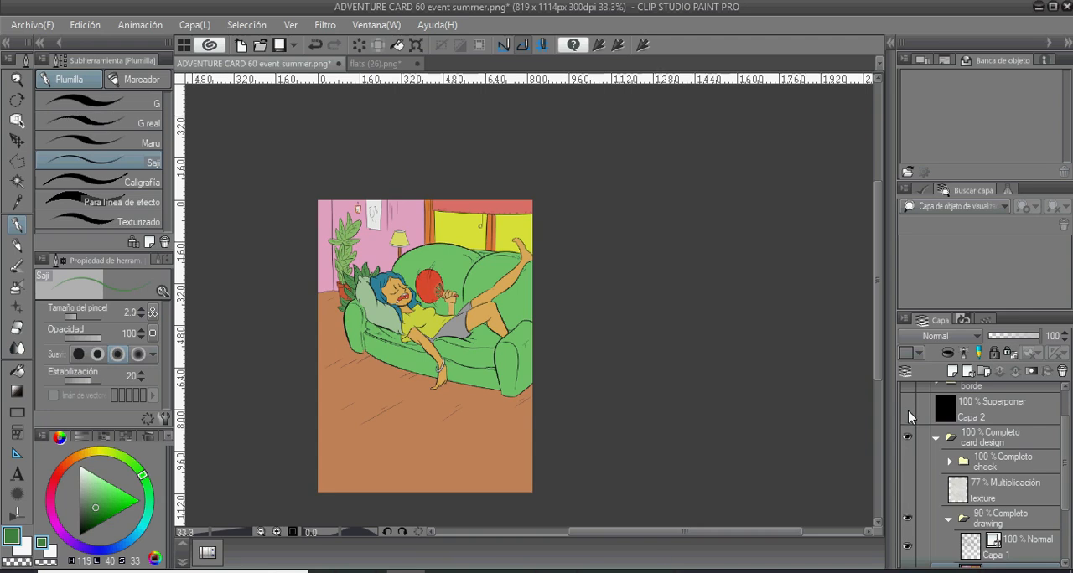
click(908, 410)
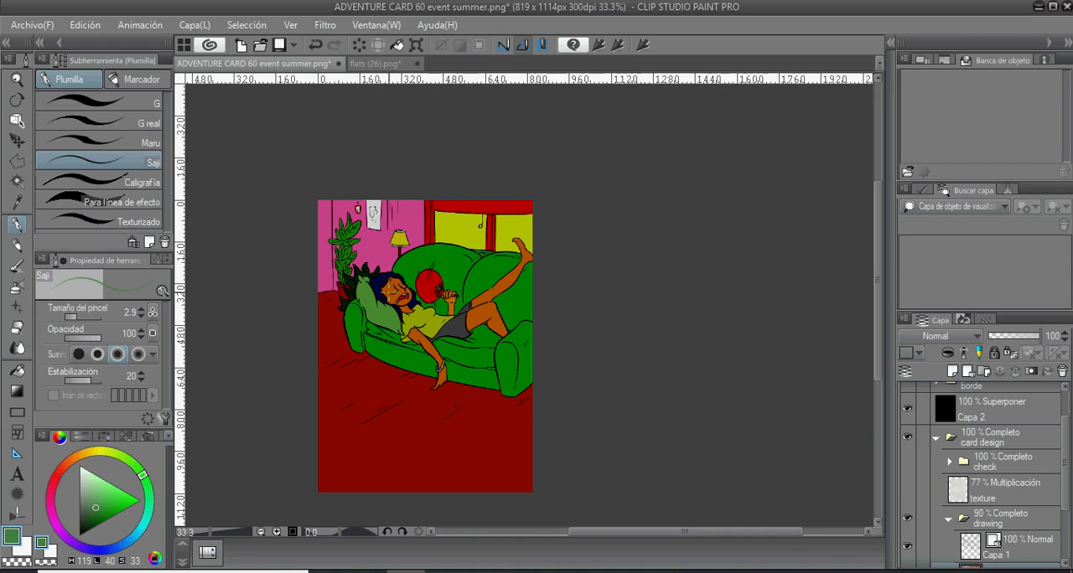
click(907, 409)
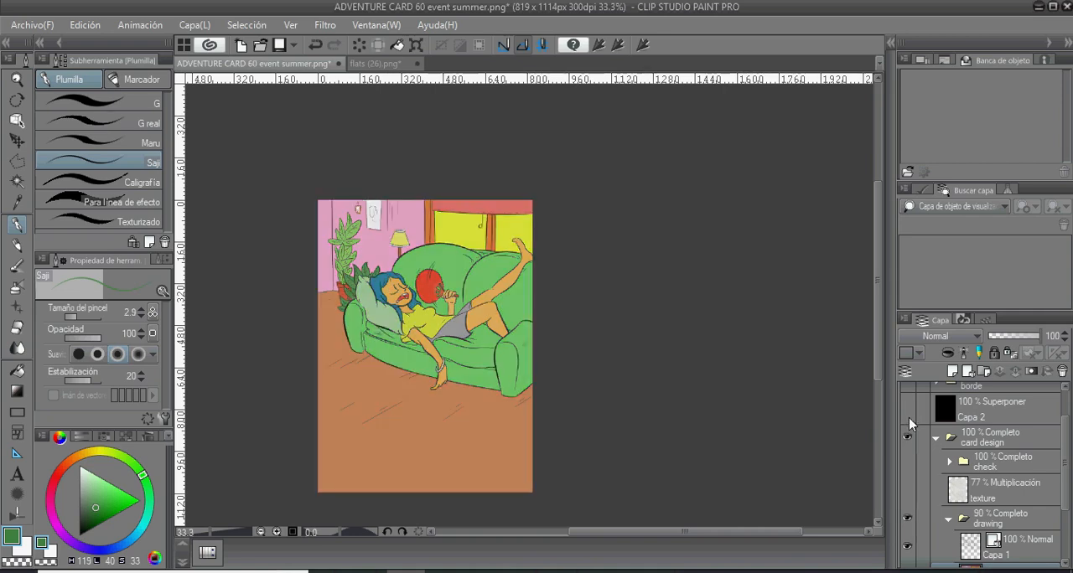
click(907, 409)
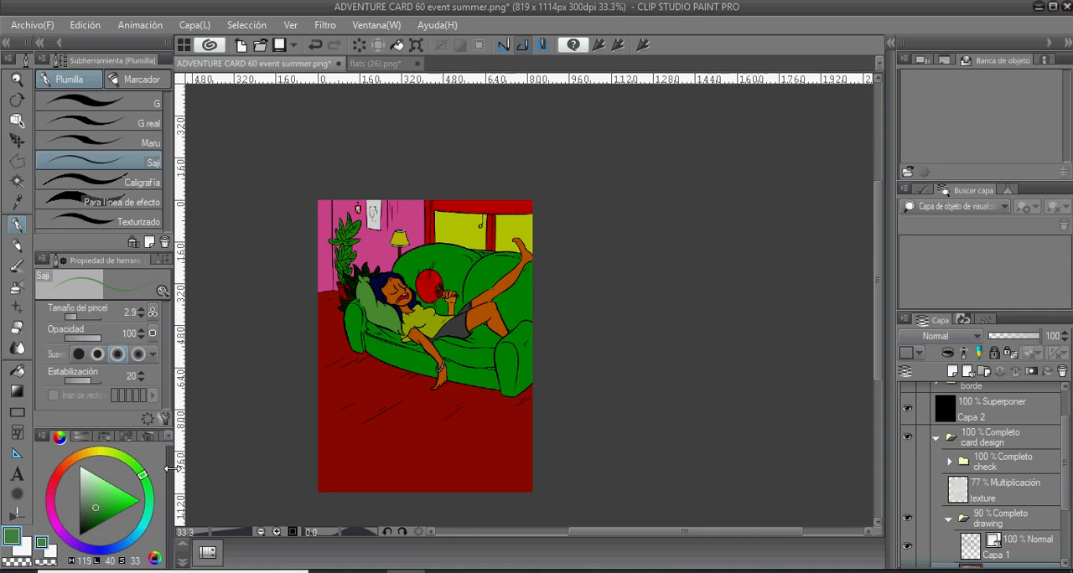
- Fill the pillow with light grey (H 119, L 73, S 0) and compare it with the Capa 2 overlay hidden and shown
key(i)
click(80, 482)
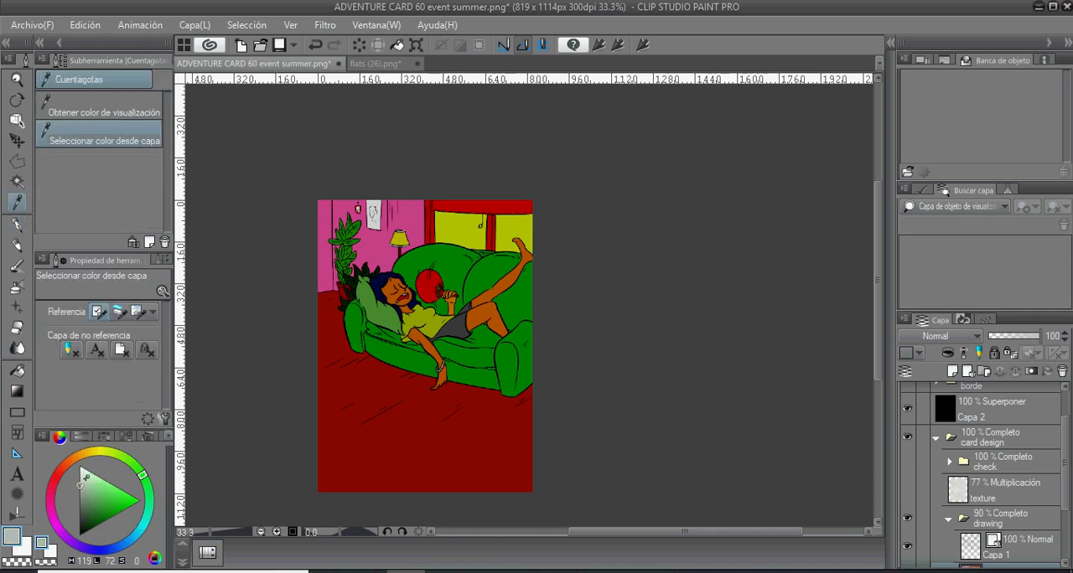
key(g)
key(g)
click(388, 307)
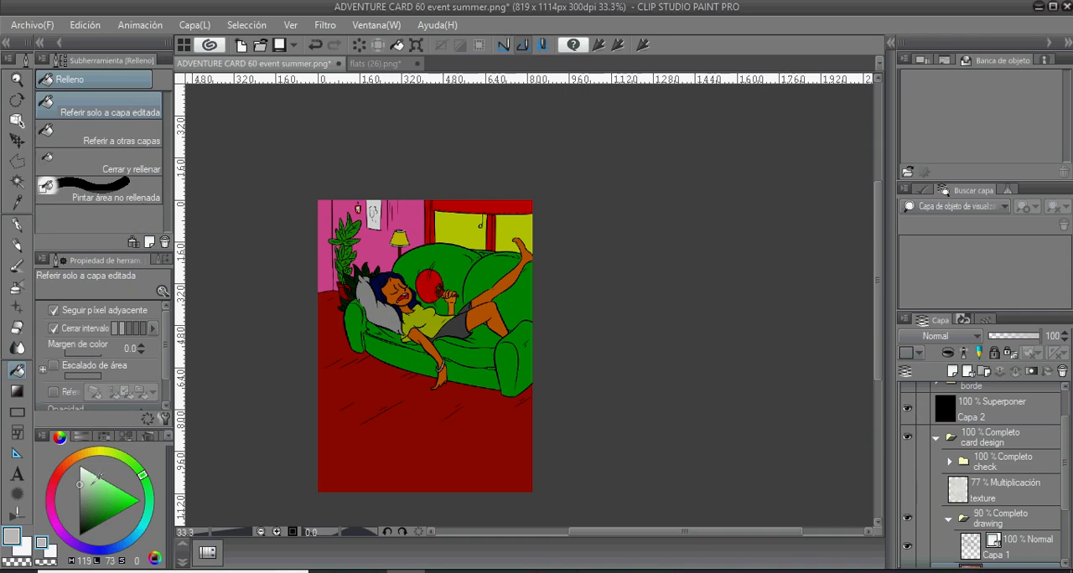
click(907, 409)
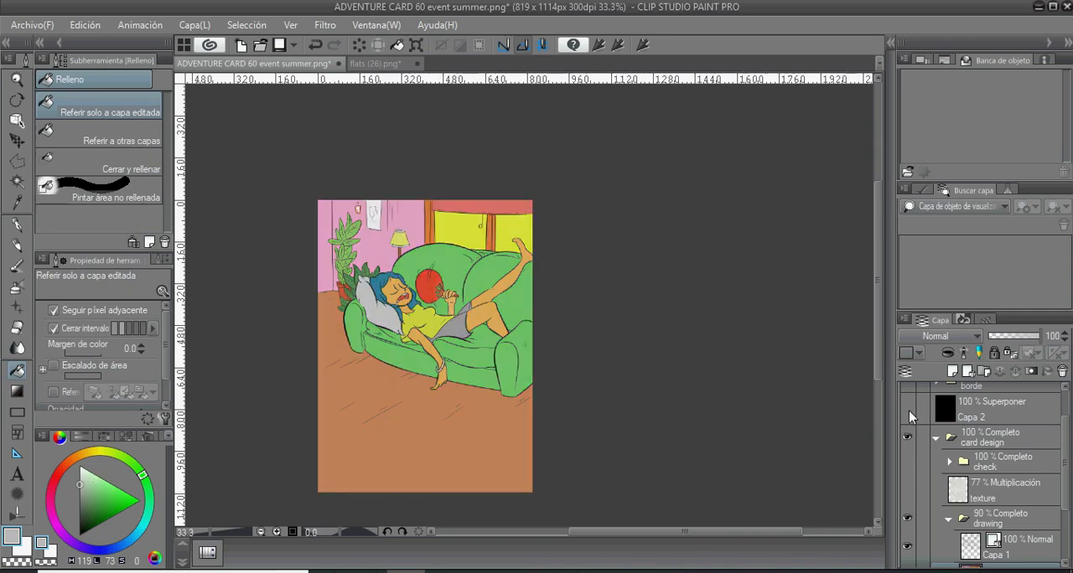
click(906, 409)
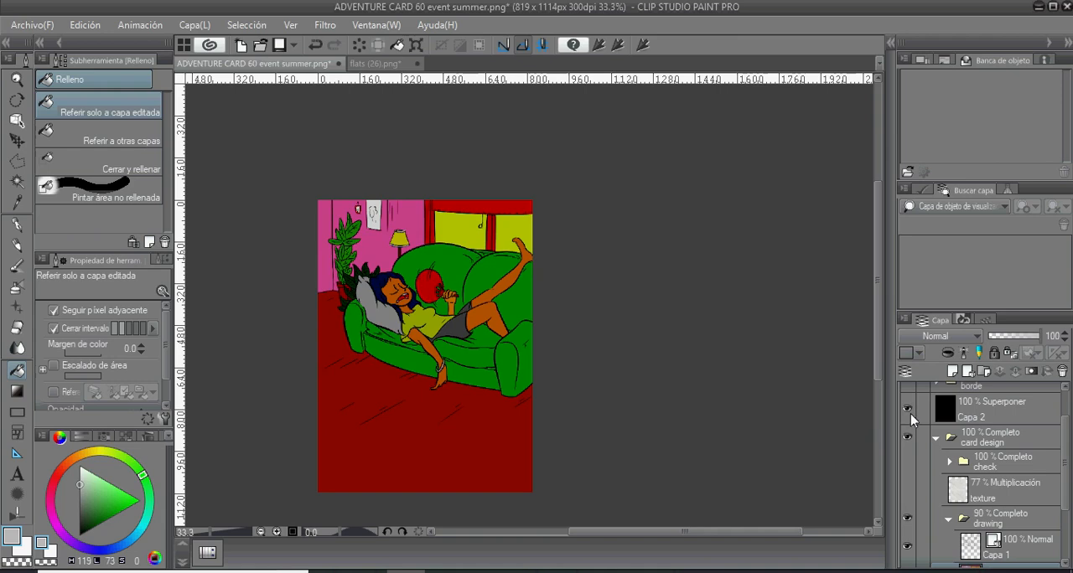
- Recolour the sofa, including its front panel, with a lighter green (H 118, L 68, S 40) based on its current colour
key(i)
click(522, 335)
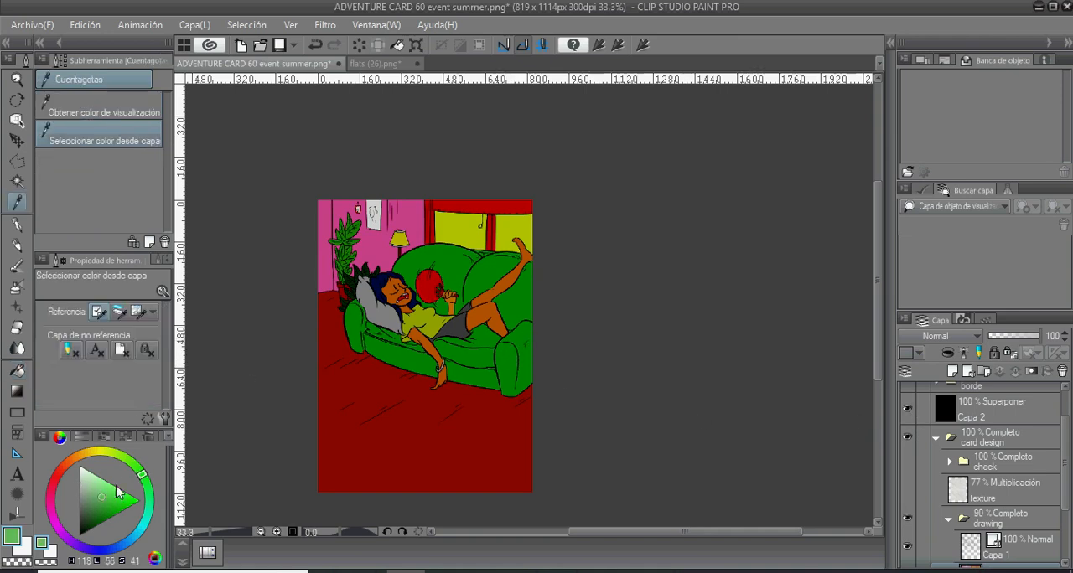
drag(99, 489, 102, 483)
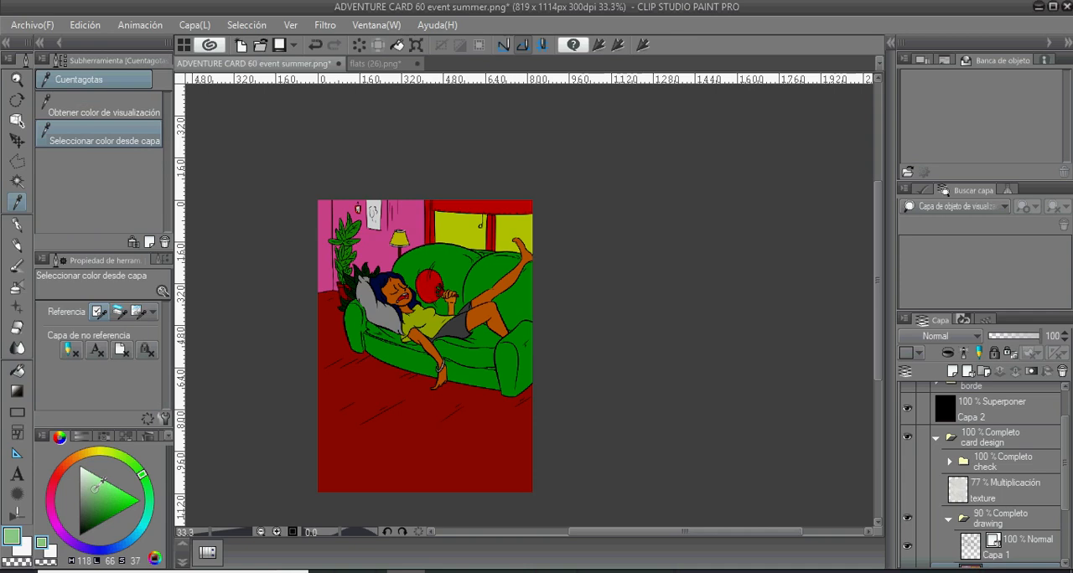
key(g)
key(g)
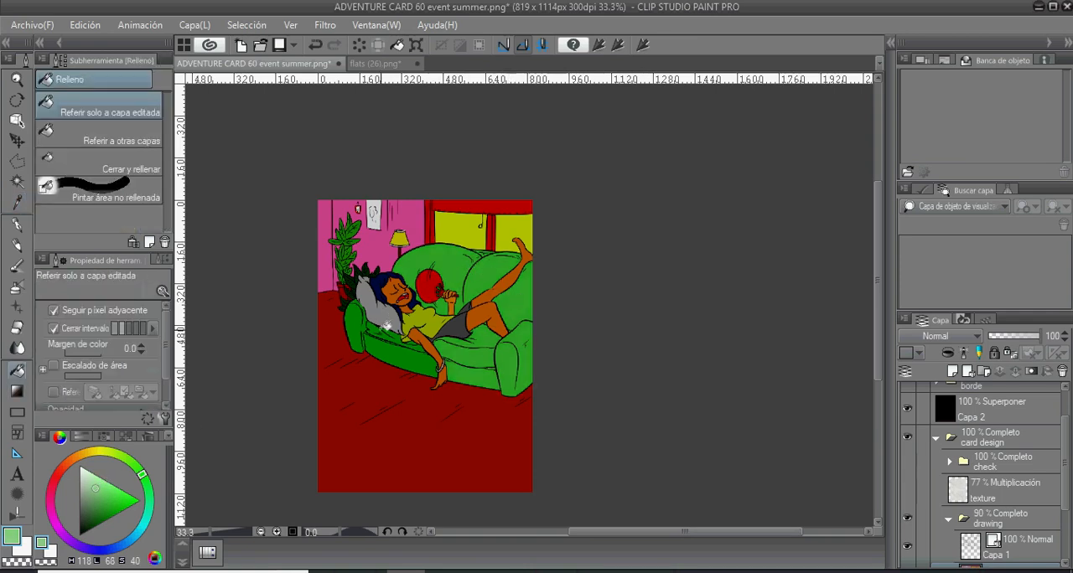
click(392, 340)
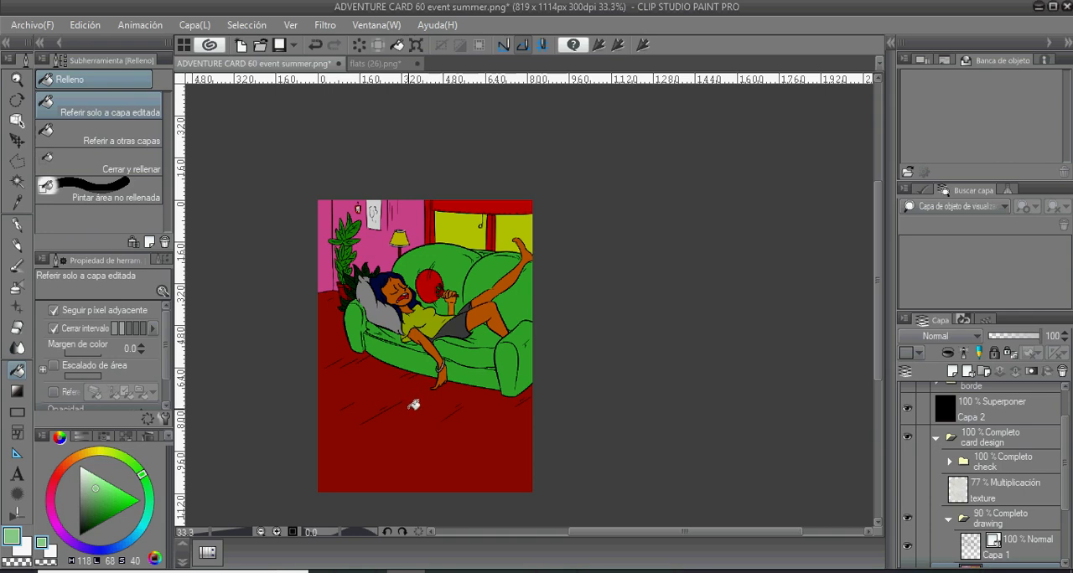
- Sample the wall colour and refill the wall with a deeper pink (H 329, L 61, S 52)
key(i)
click(363, 274)
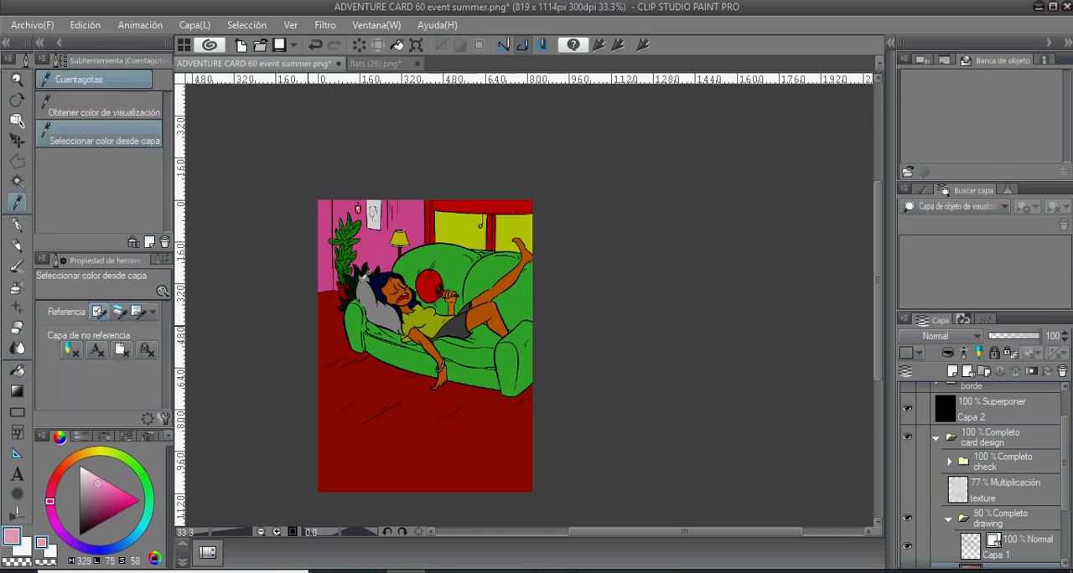
click(102, 496)
drag(105, 492, 103, 493)
key(g)
key(g)
click(383, 245)
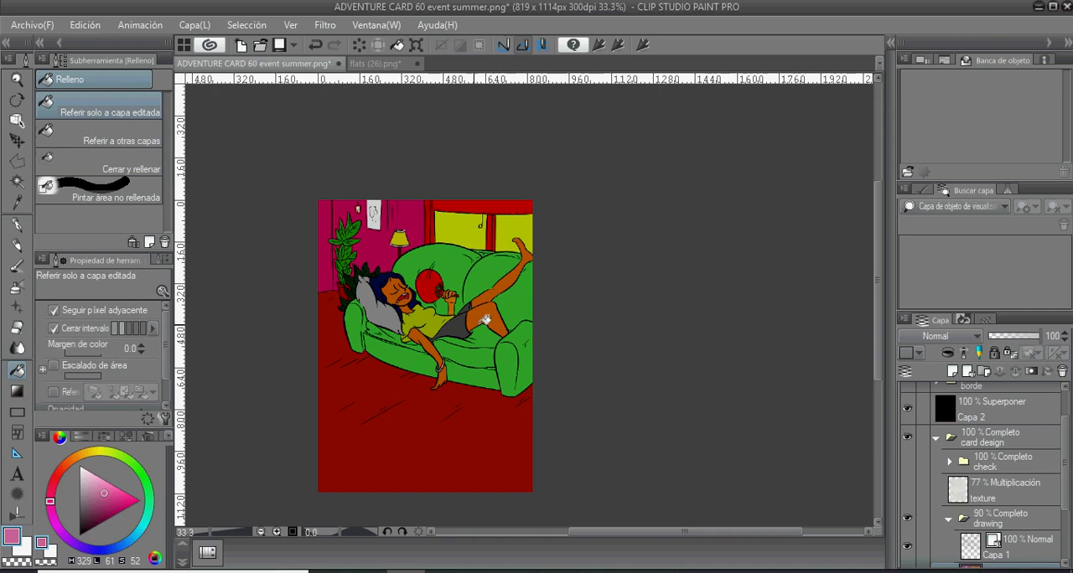
key(i)
click(382, 203)
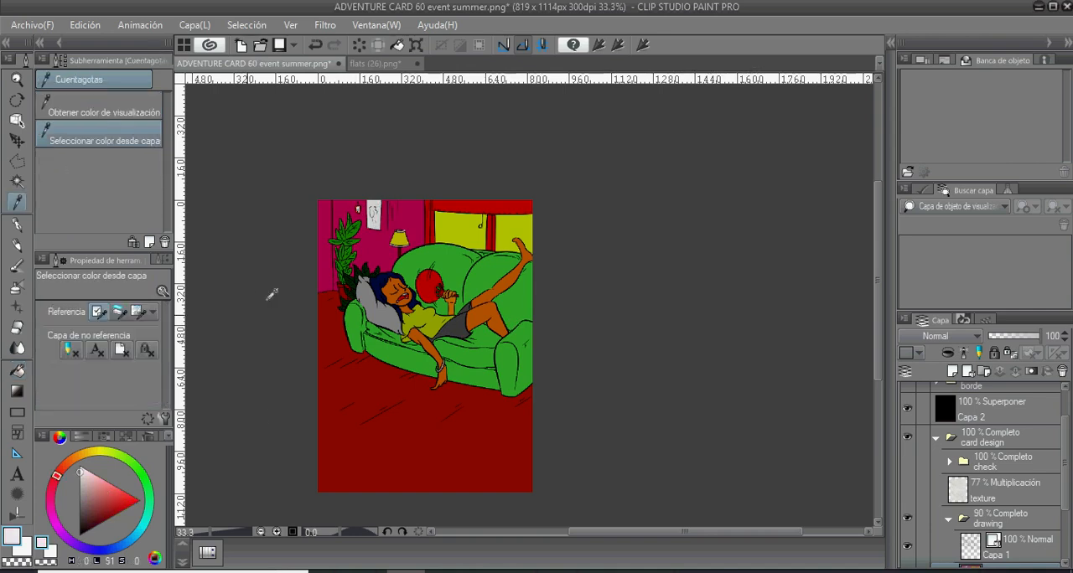
click(83, 482)
click(95, 486)
key(g)
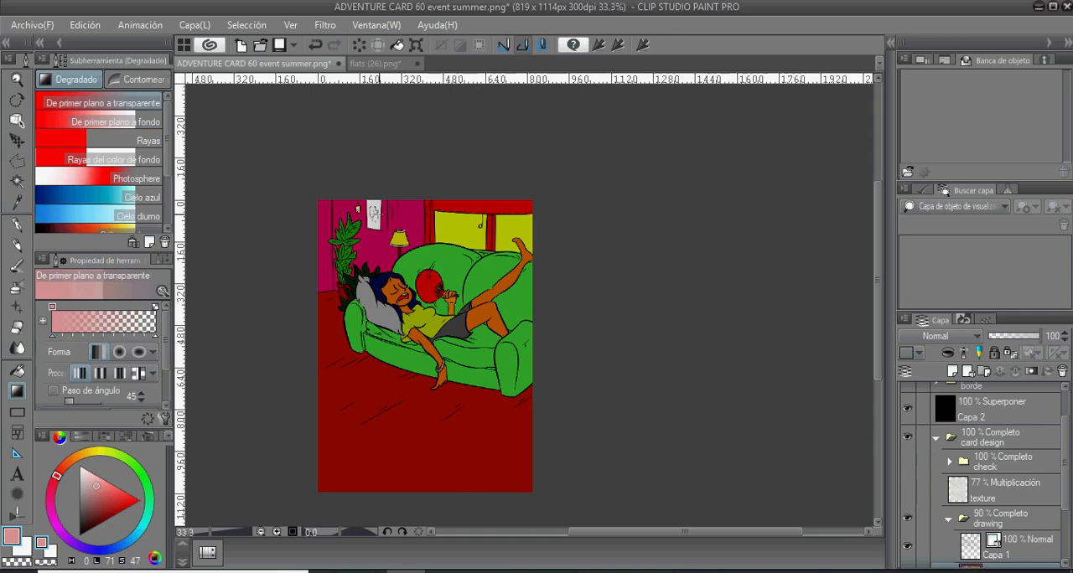
- Sample the wall's pink, mute it to H 329, L 61, S 23, and fill the picture hanging on the wall with it
key(i)
click(423, 211)
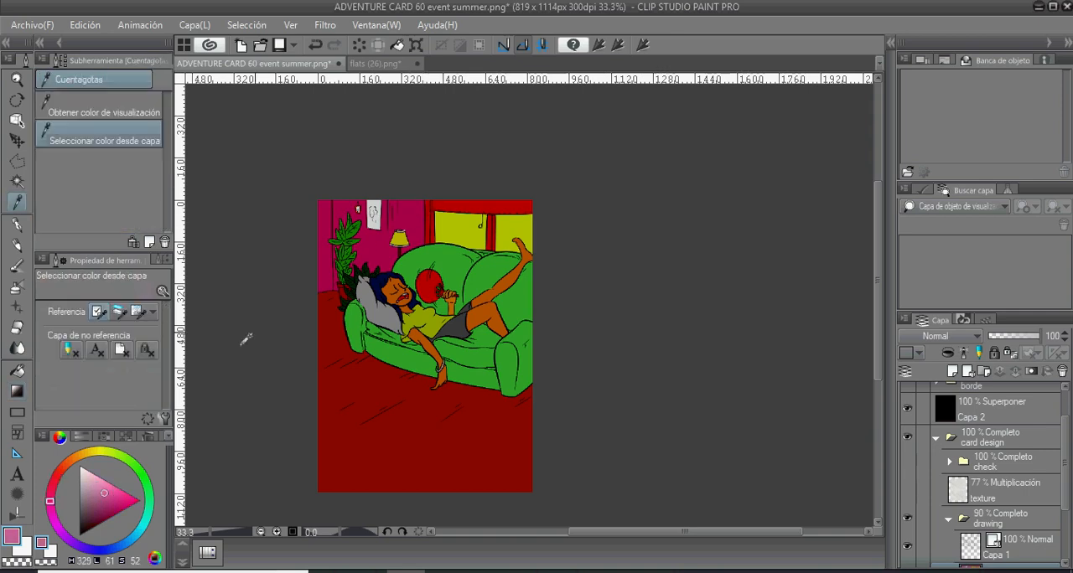
key(g)
key(g)
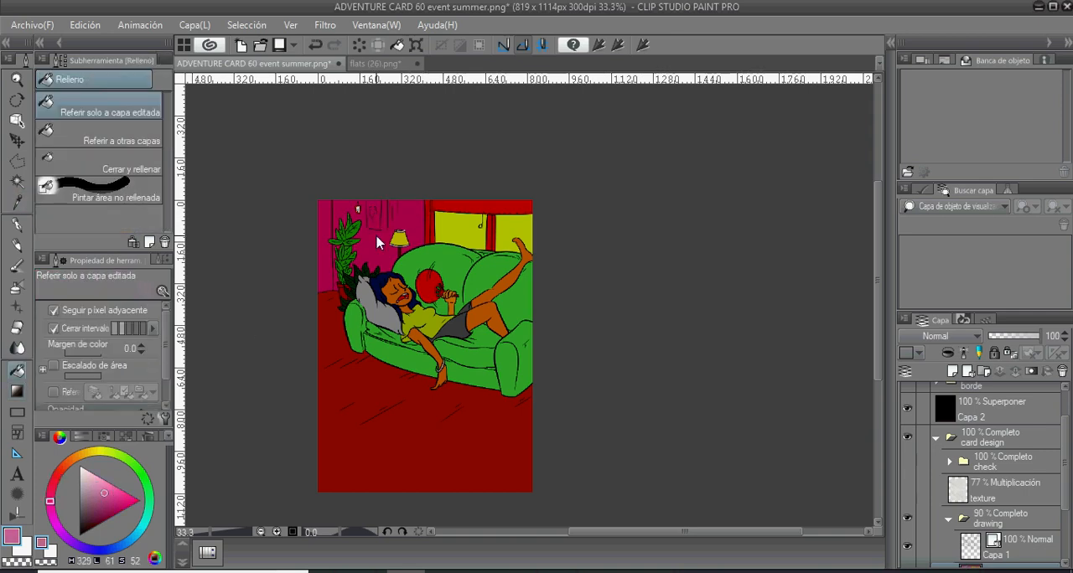
click(377, 239)
click(95, 489)
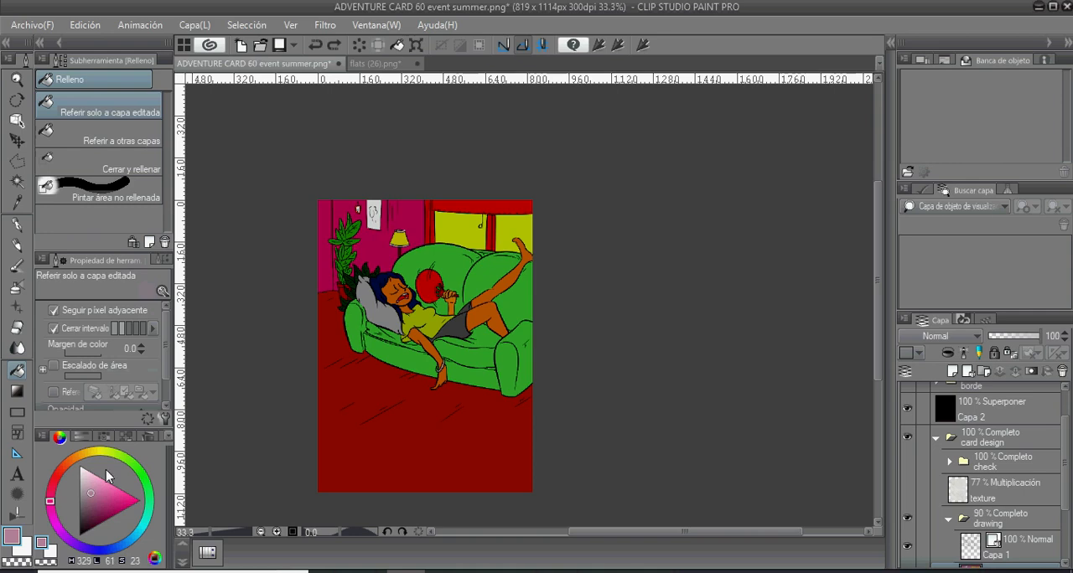
click(374, 216)
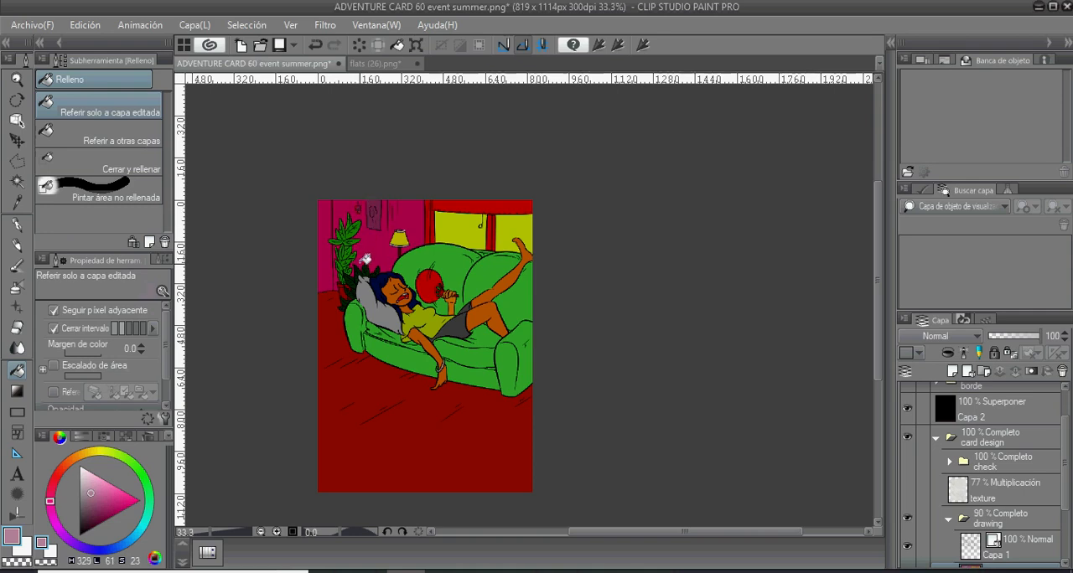
- Raise the drawing folder's opacity to 100% and compare the colours with the Capa 2 overlay shown and hidden, leaving it hidden
scroll(377, 312, down, 1)
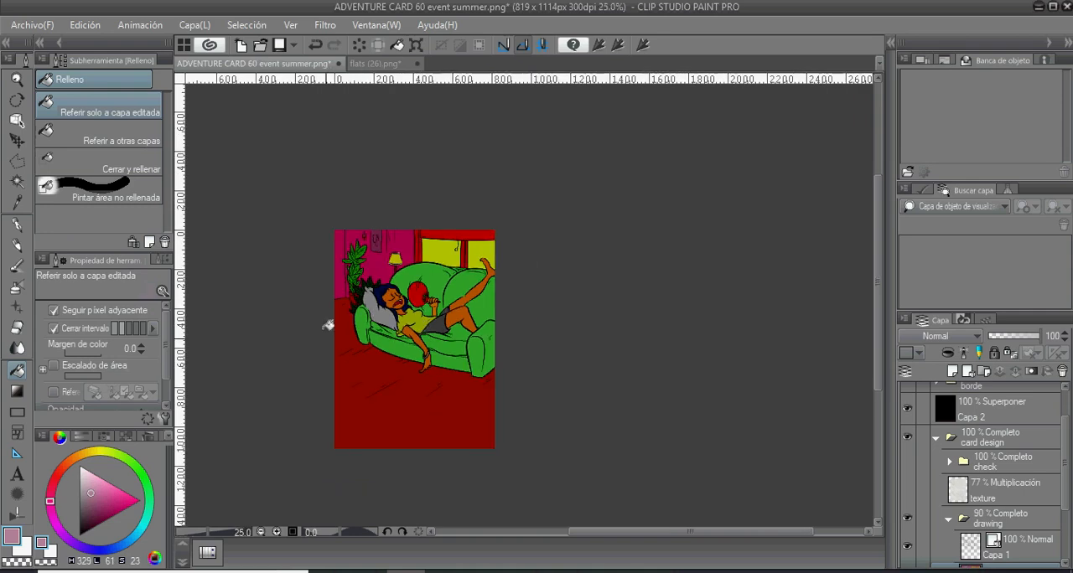
click(907, 409)
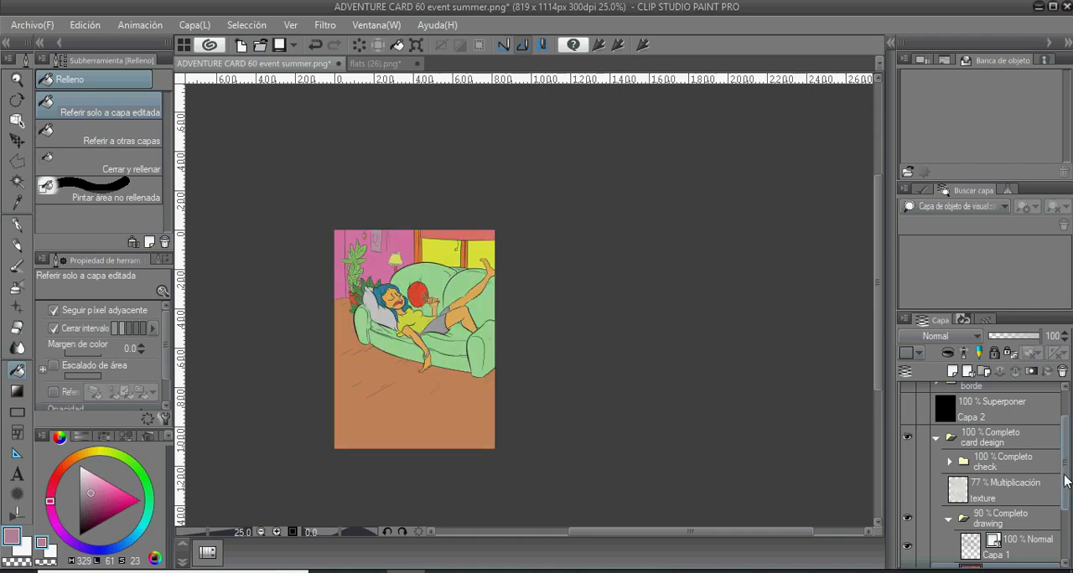
click(1021, 506)
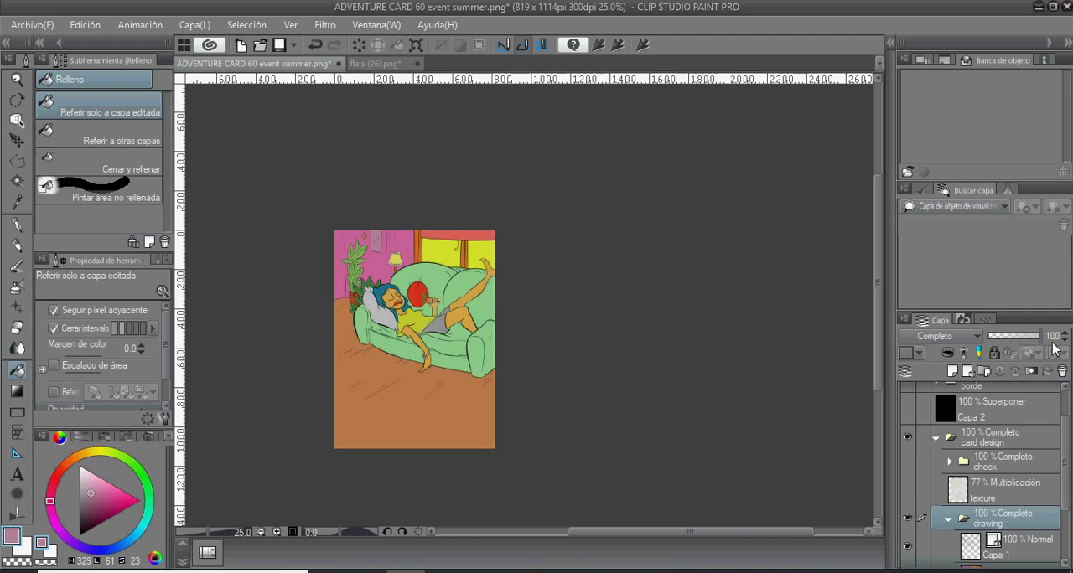
scroll(1022, 439, down, 1)
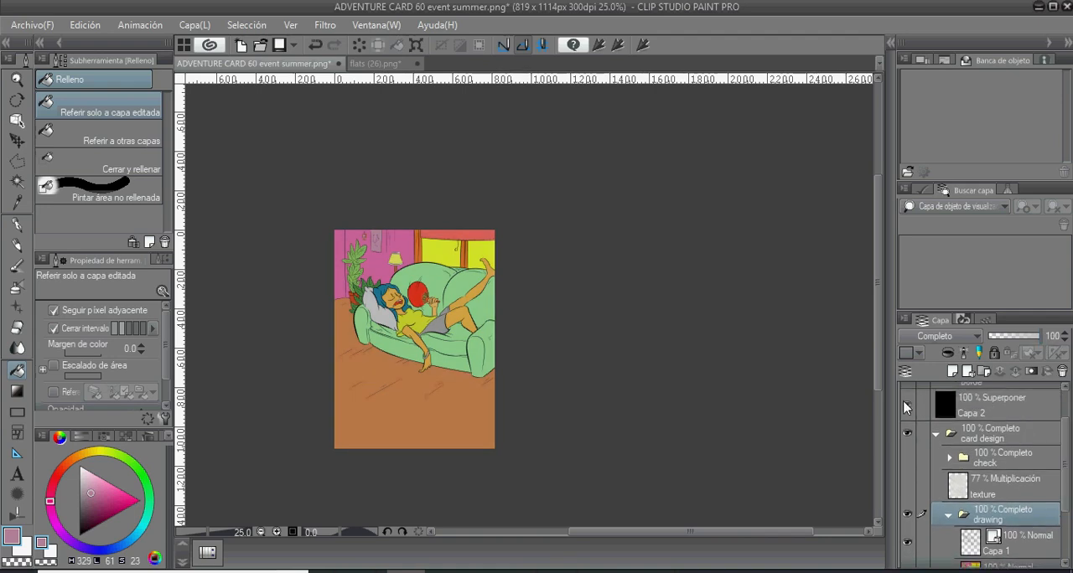
click(906, 407)
click(905, 407)
- Show the Capa 2 overlay layer and fill it with saturated orange (H 22, L 49, S 100)
key(ctrl+plus)
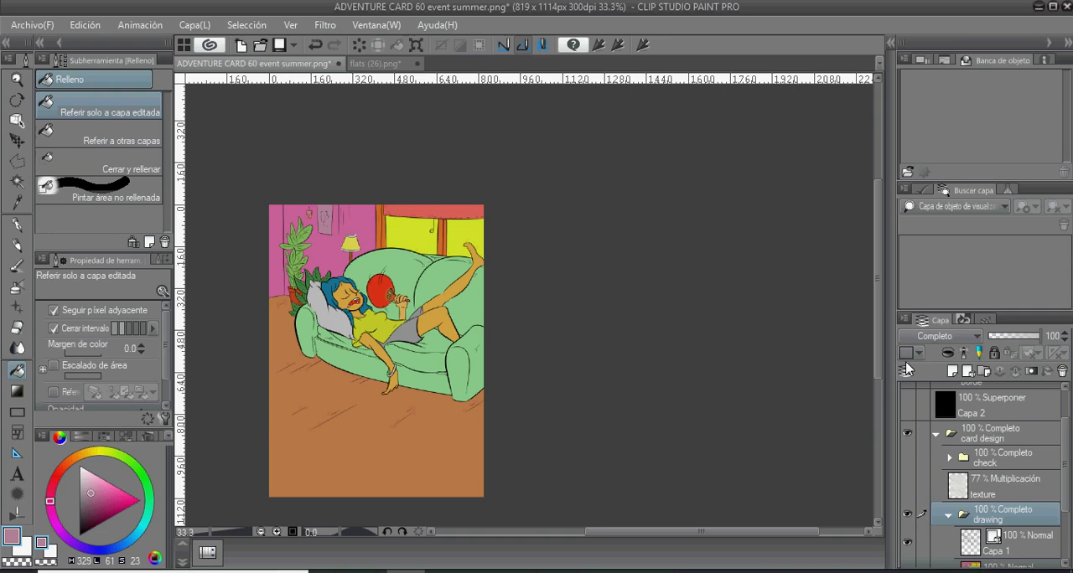
click(80, 457)
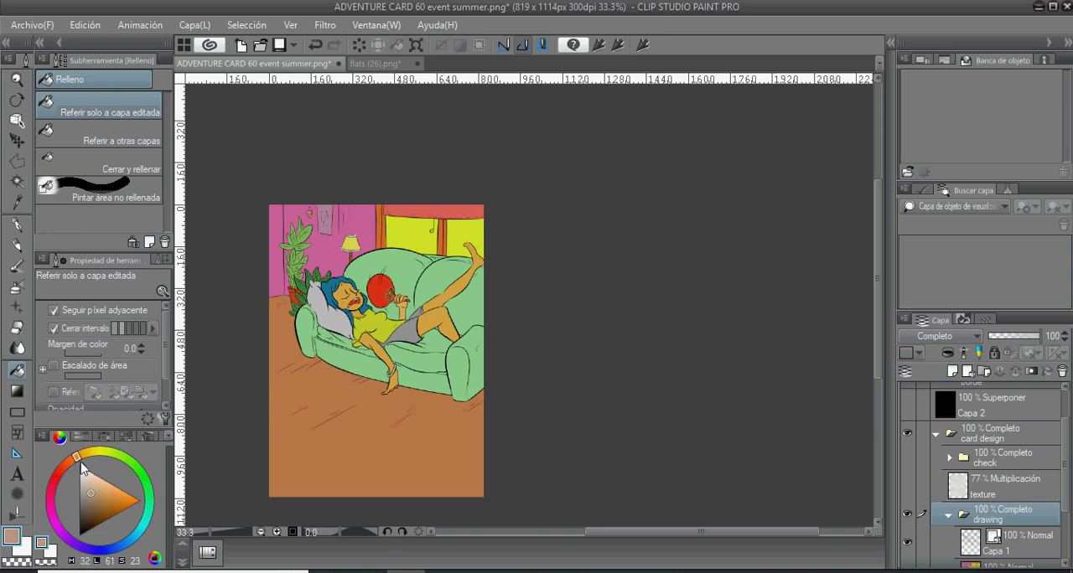
mouse_move(80, 457)
mouse_down()
mouse_move(70, 465)
mouse_move(78, 461)
mouse_up()
drag(112, 500, 123, 496)
drag(75, 456, 68, 462)
drag(125, 495, 150, 496)
click(966, 410)
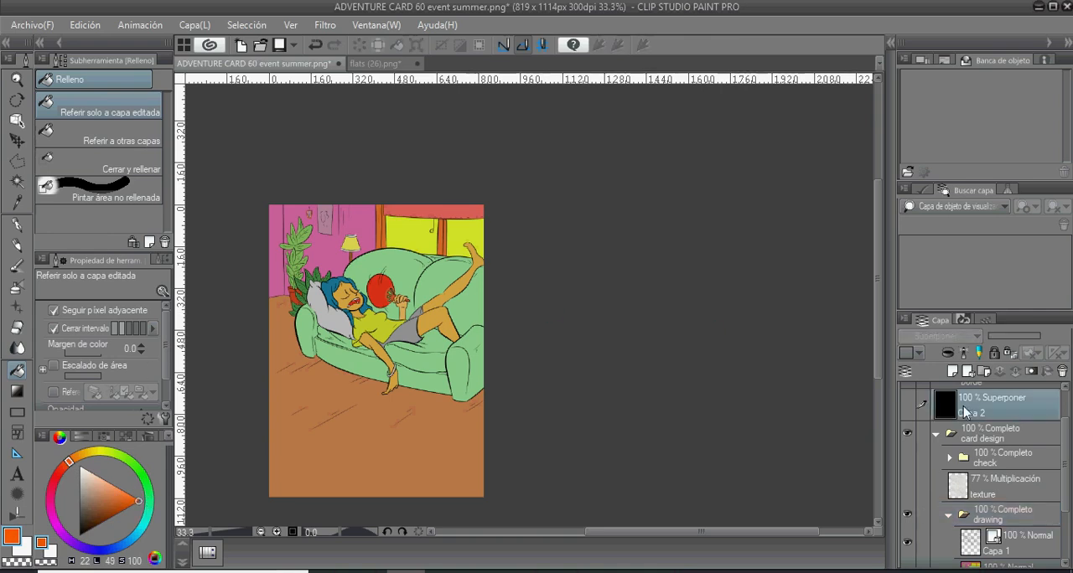
drag(894, 402, 908, 407)
click(910, 404)
key(g)
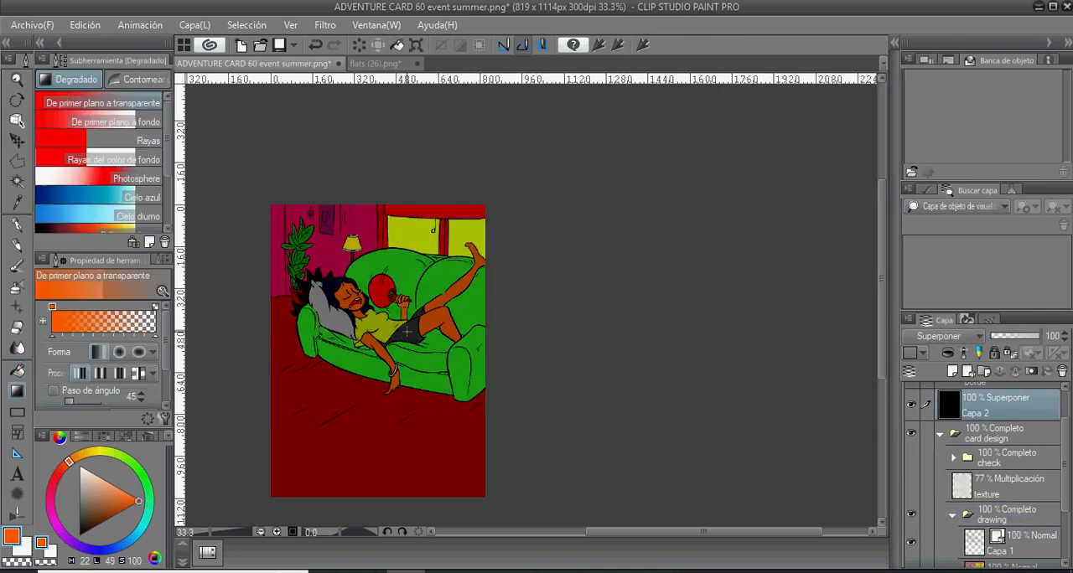
key(g)
click(410, 328)
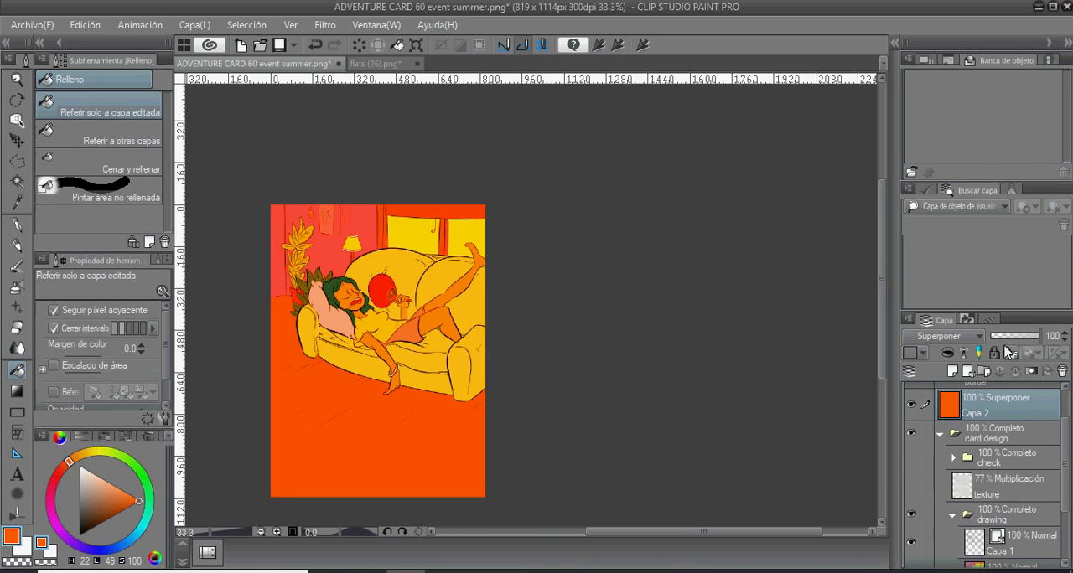
- Lower the Capa 2 overlay's opacity to 20% and compare the illustration with the overlay hidden and shown
drag(1040, 337, 1008, 338)
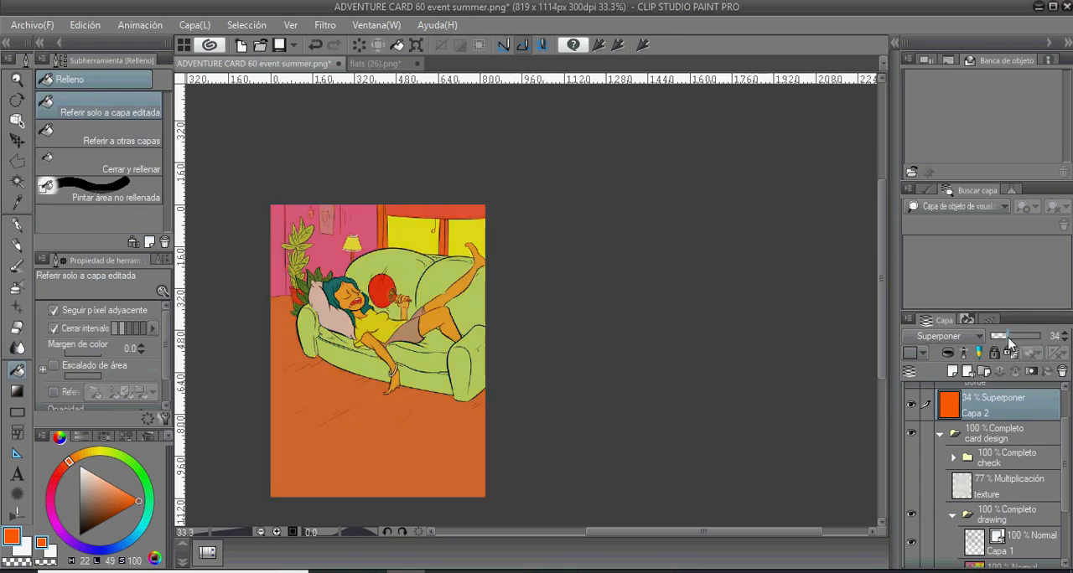
click(1064, 341)
click(910, 406)
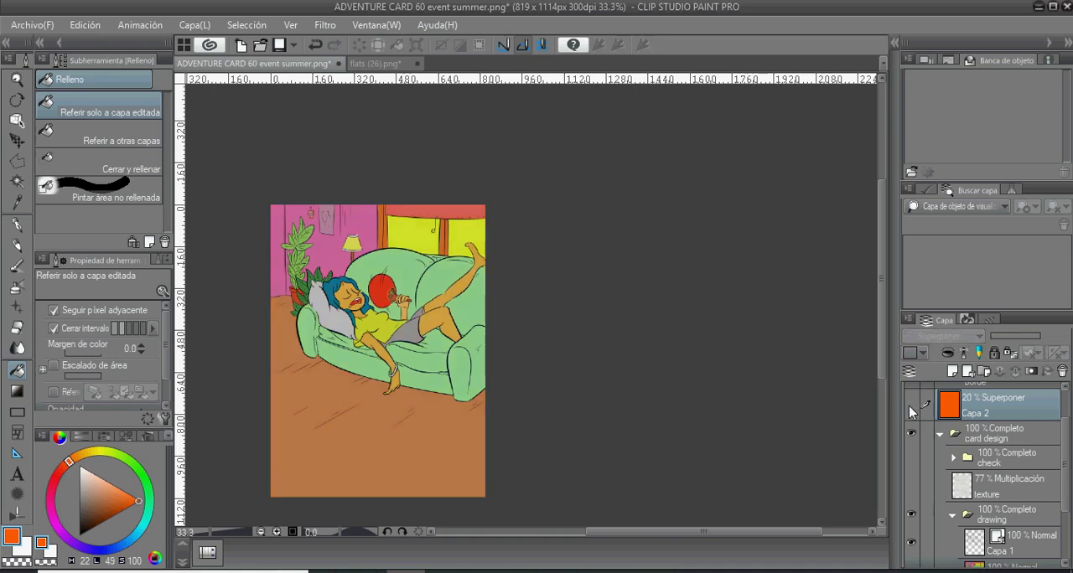
click(909, 406)
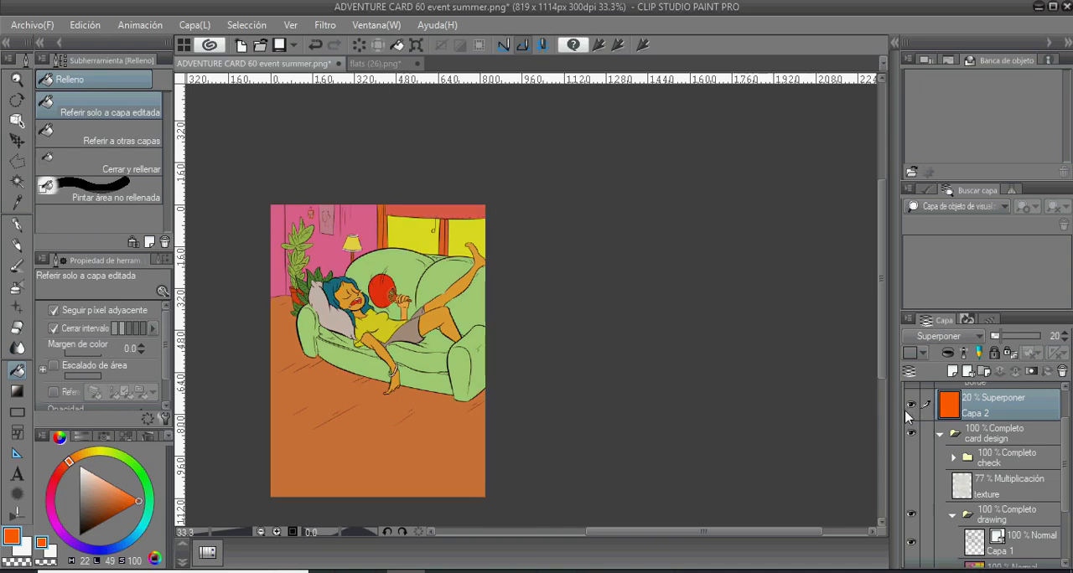
click(909, 409)
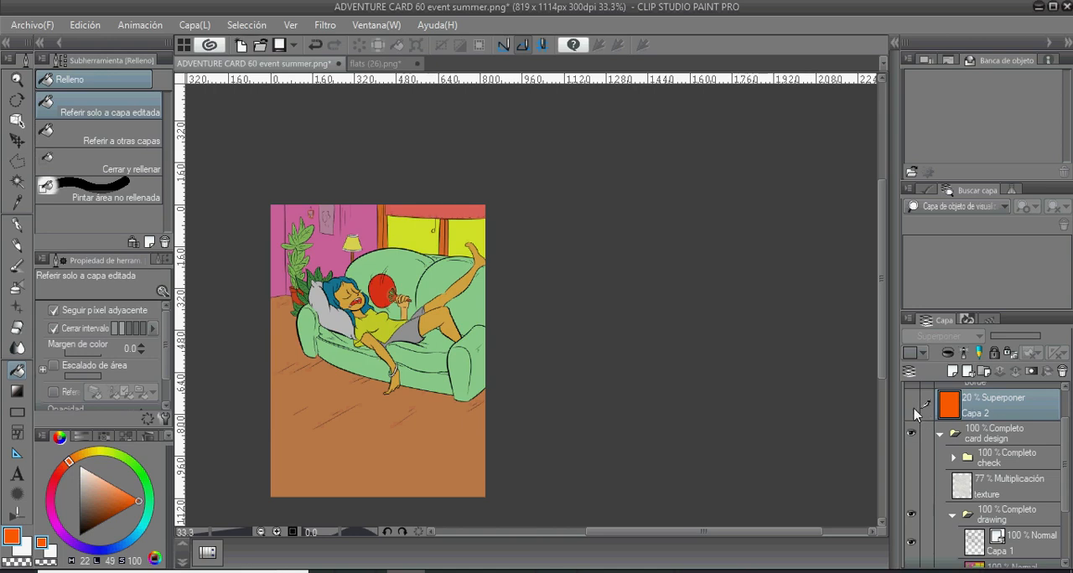
click(915, 413)
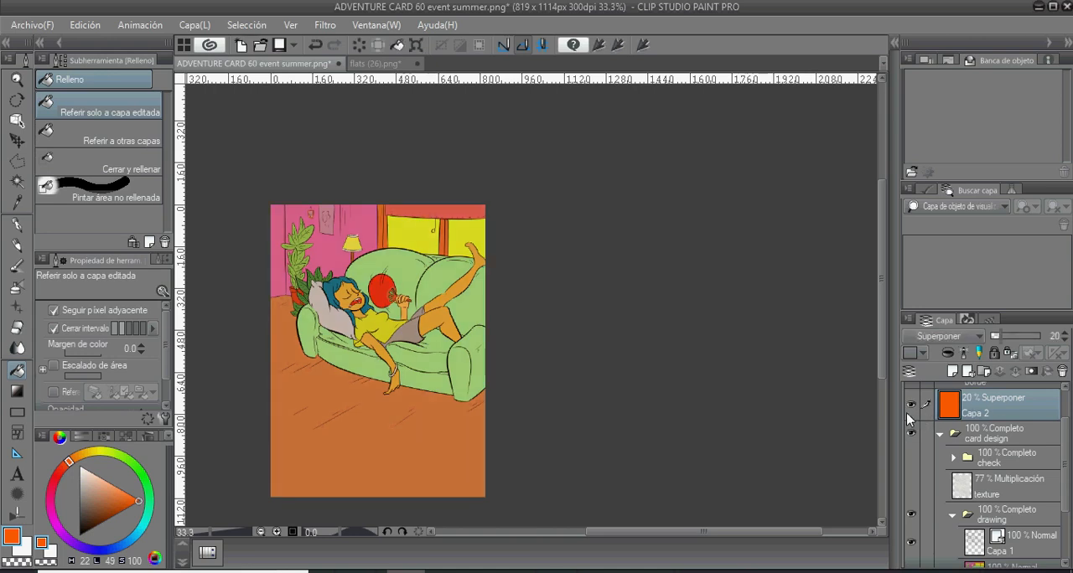
- Try yellow (H 61, L 49, S 100) on the Capa 2 overlay and replace it with orange (H 29, L 49, S 100)
click(101, 452)
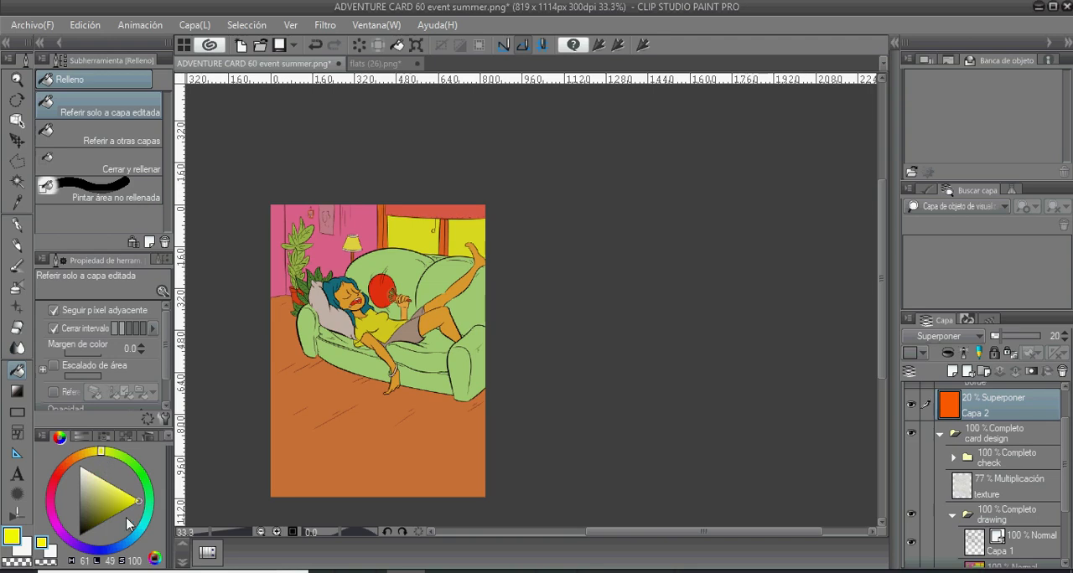
click(403, 312)
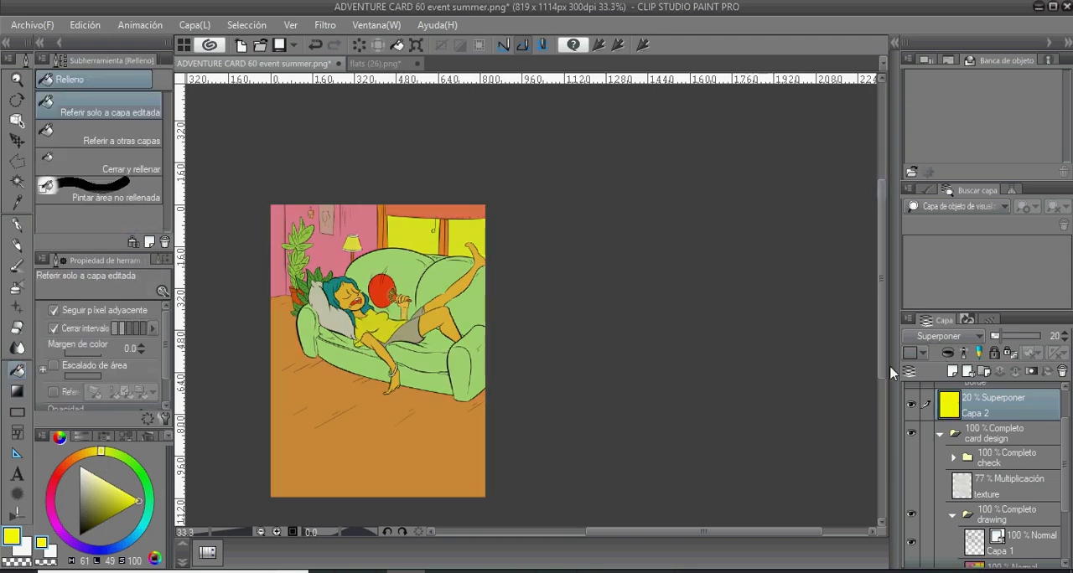
click(77, 461)
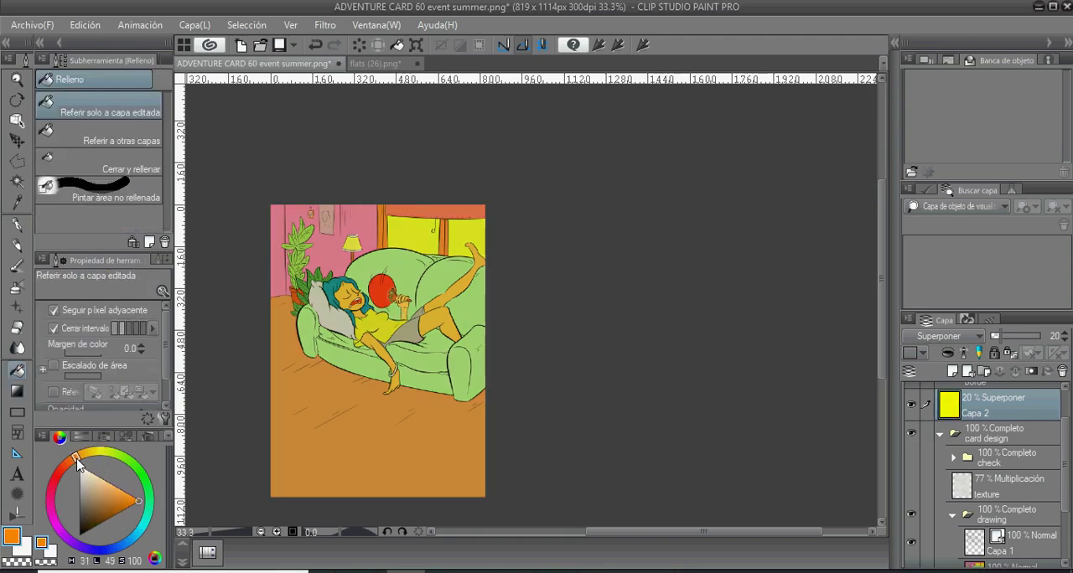
click(407, 339)
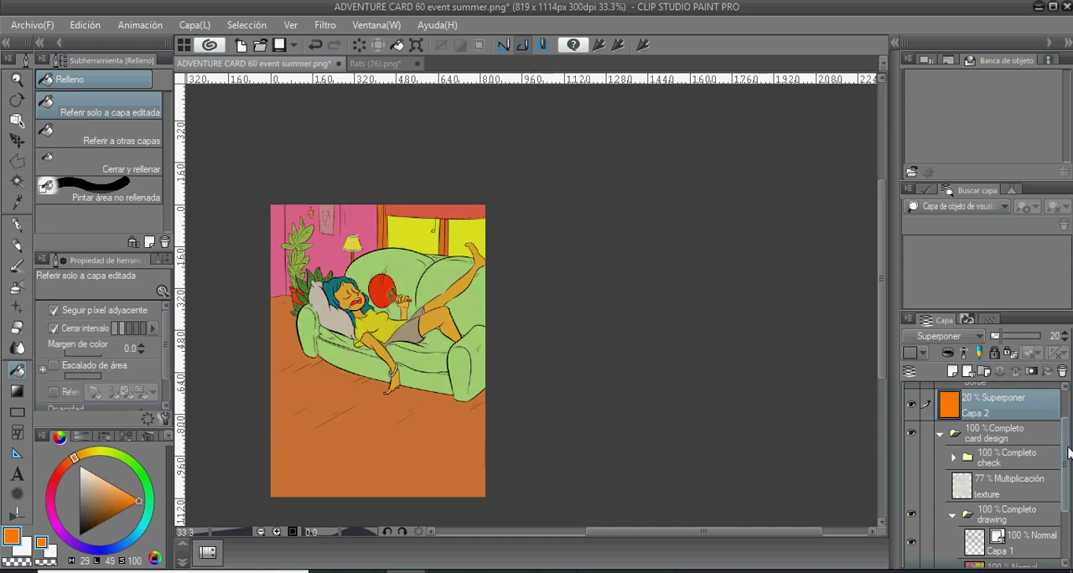
- Add a new raster layer above Capa 1 inside the drawing folder
scroll(1038, 501, down, 3)
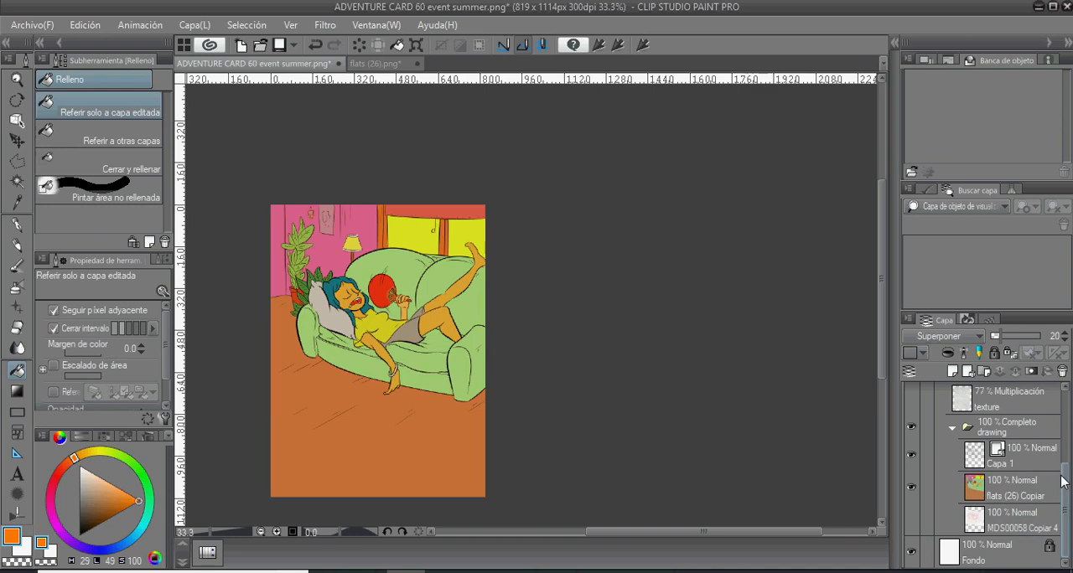
drag(1063, 484, 1062, 434)
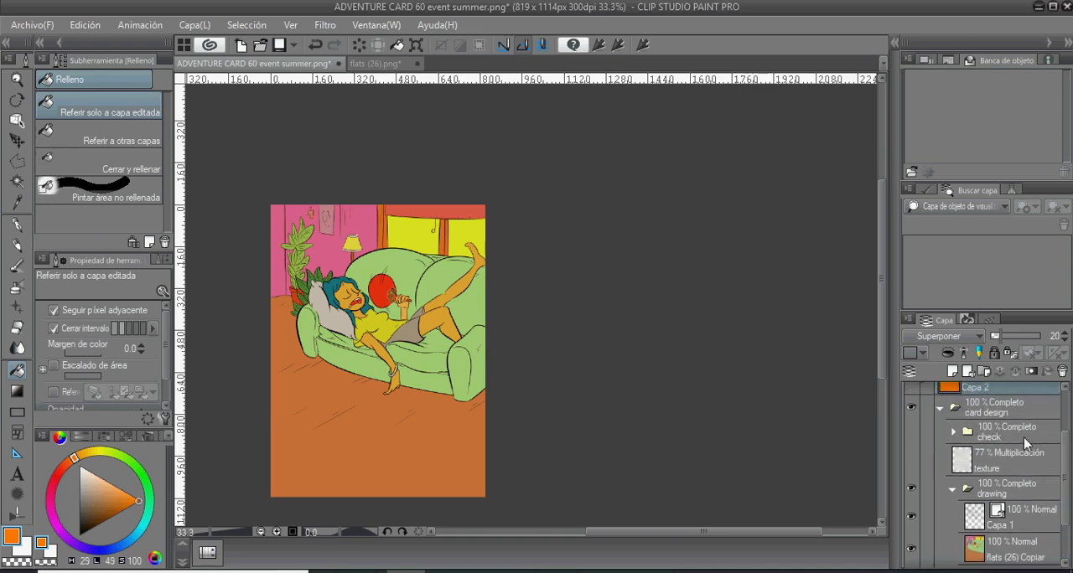
click(1006, 407)
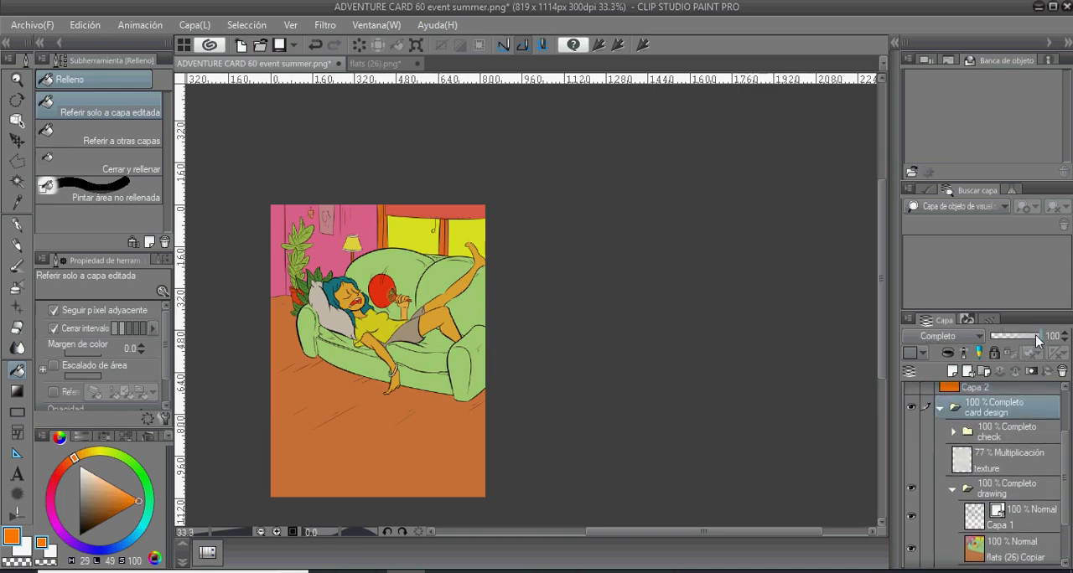
click(1013, 546)
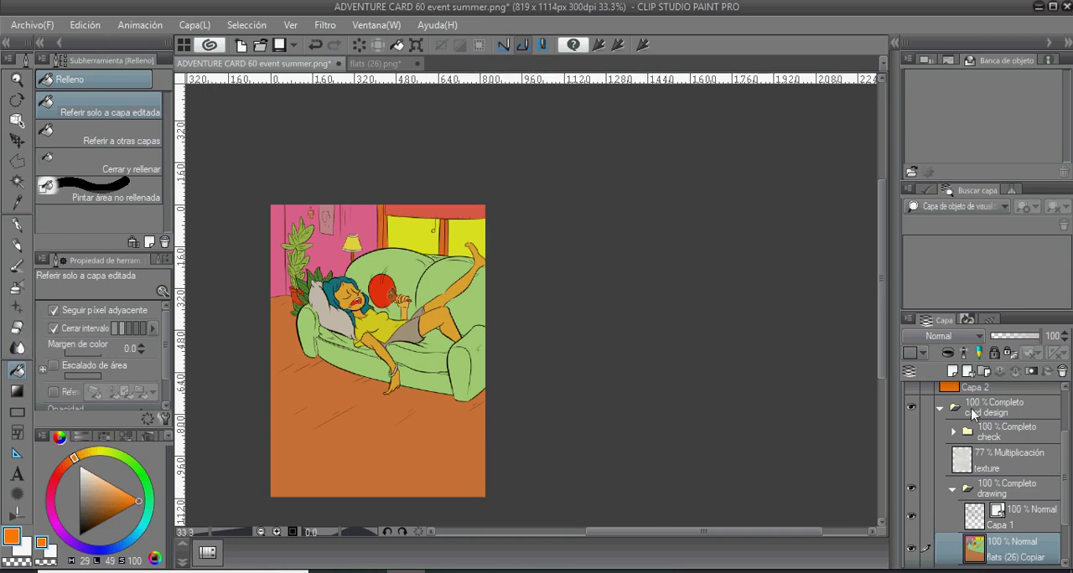
click(1004, 523)
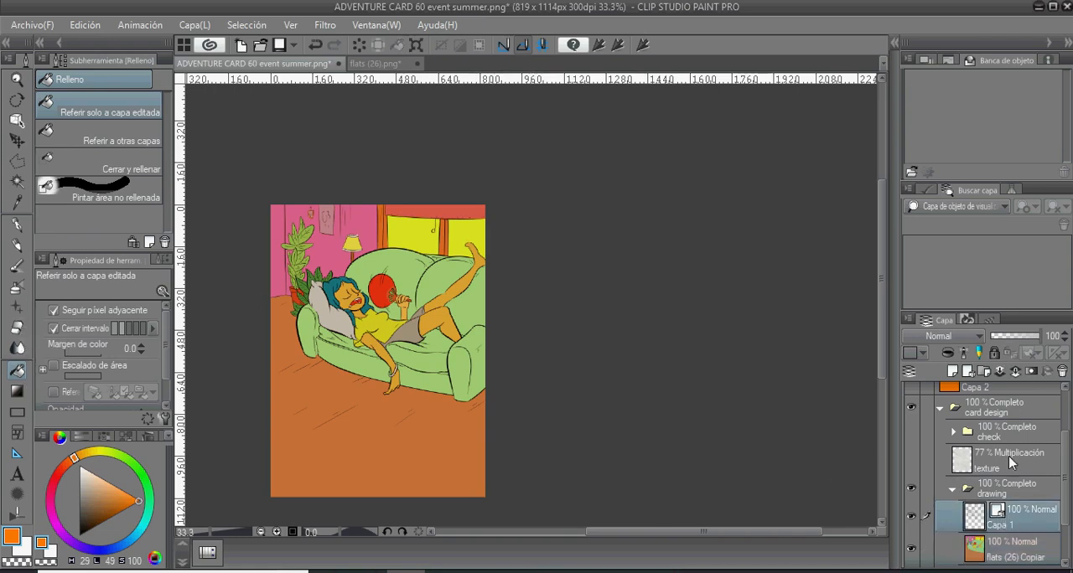
click(952, 372)
scroll(1062, 494, down, 1)
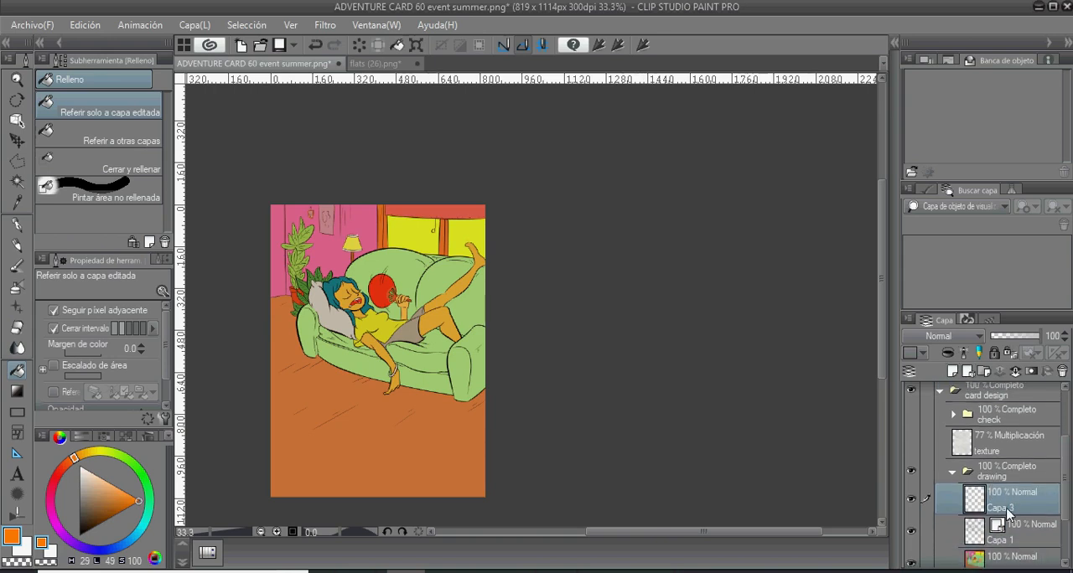
- Fill the new layer with purple (H 290, L 54, S 53)
key(g)
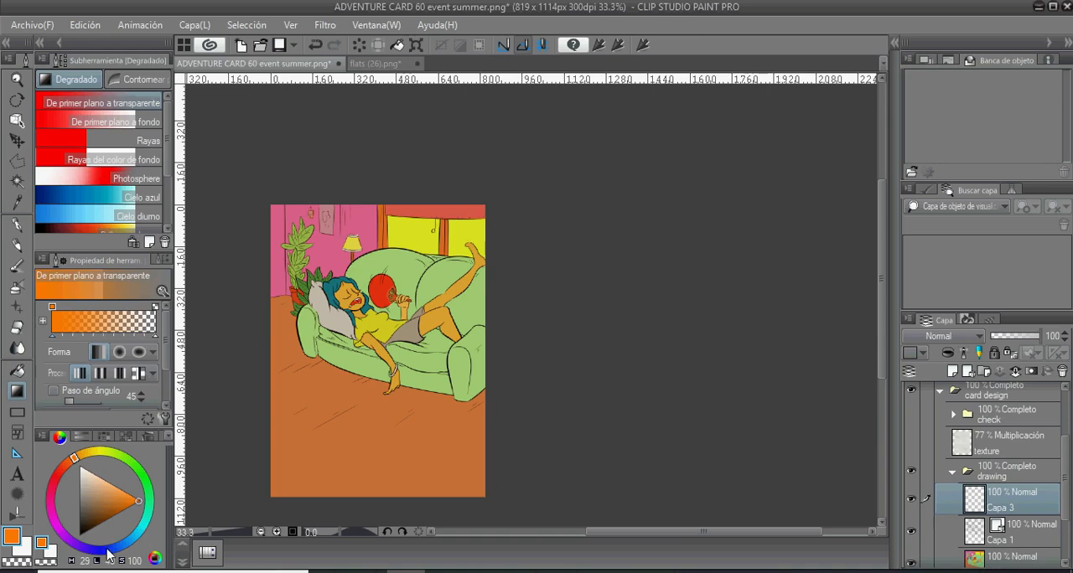
mouse_move(113, 557)
mouse_down()
mouse_move(126, 549)
mouse_move(123, 562)
mouse_move(156, 561)
mouse_move(46, 566)
mouse_move(30, 555)
mouse_move(42, 566)
mouse_move(34, 560)
mouse_move(52, 529)
mouse_up()
click(111, 496)
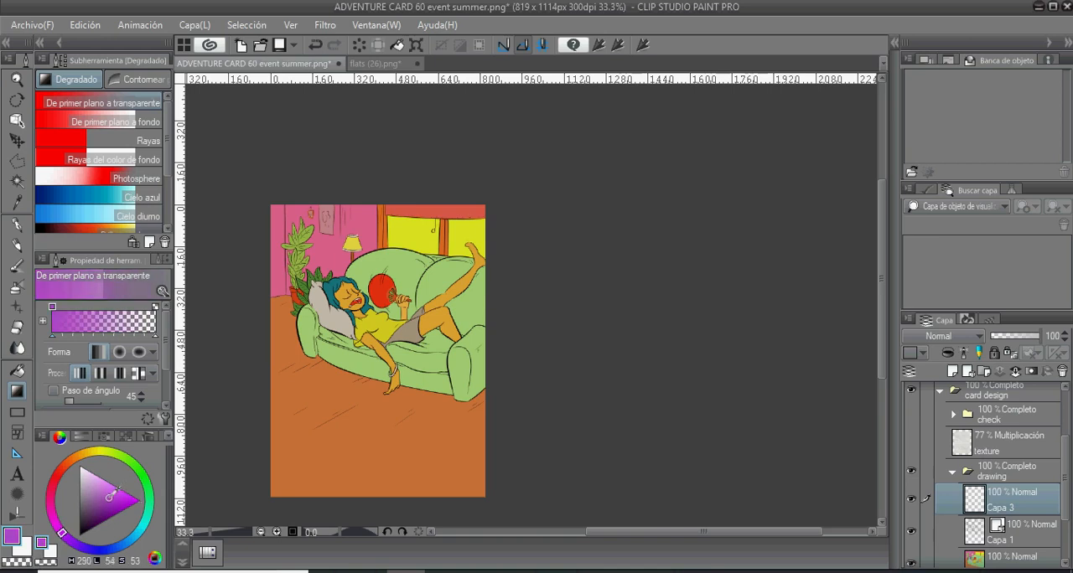
key(g)
click(396, 345)
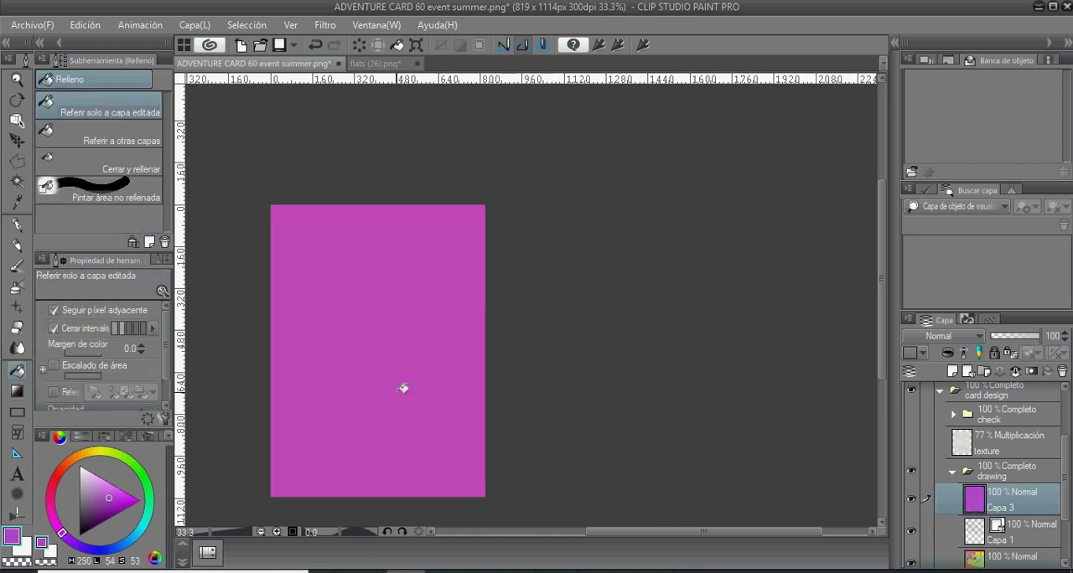
- Set the filled layer's blending mode to Multiplicación and refill it with blue-violet (H 246, L 54, S 53)
click(978, 337)
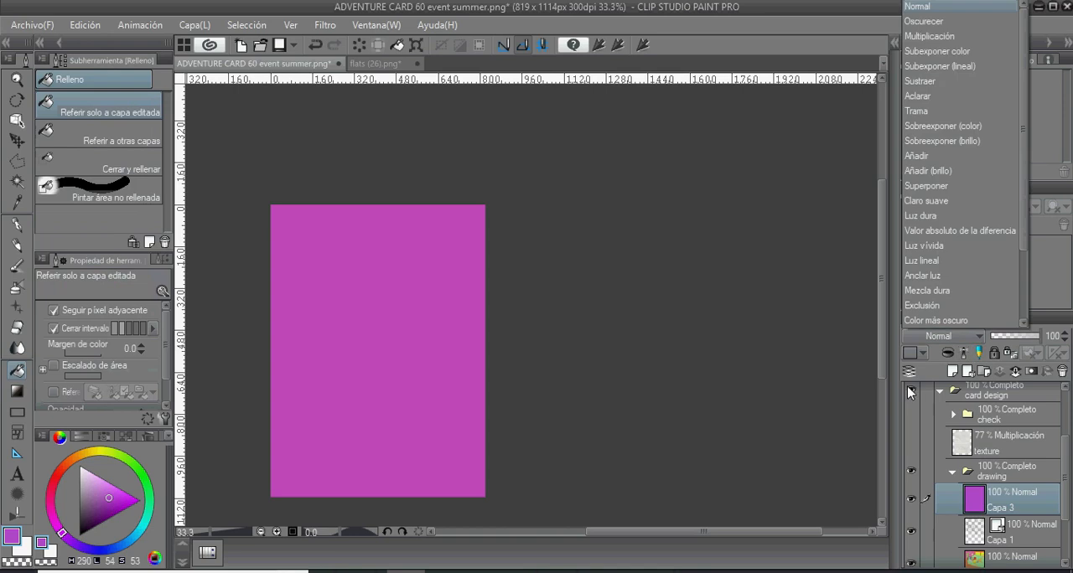
click(945, 39)
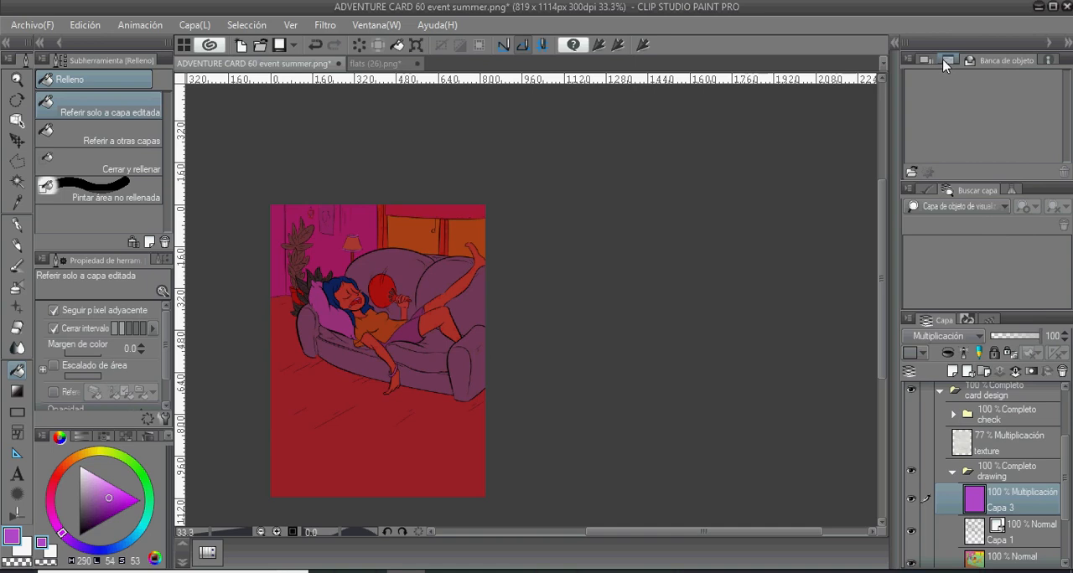
click(91, 547)
click(328, 366)
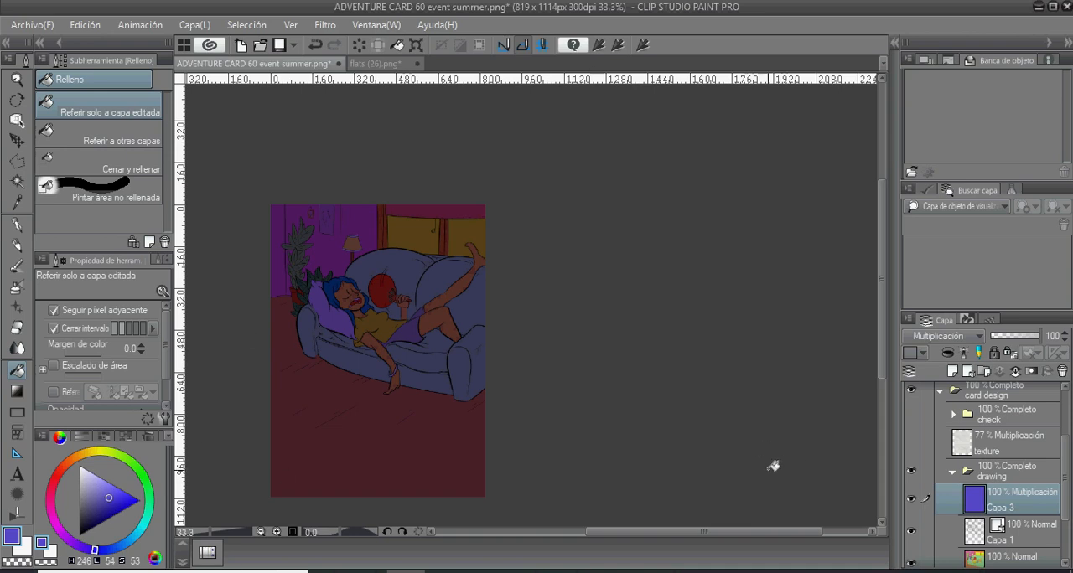
- Outline the left window pane with a Polilínea selection, erase the shadow layer inside it and deselect, discarding any transformation
click(18, 162)
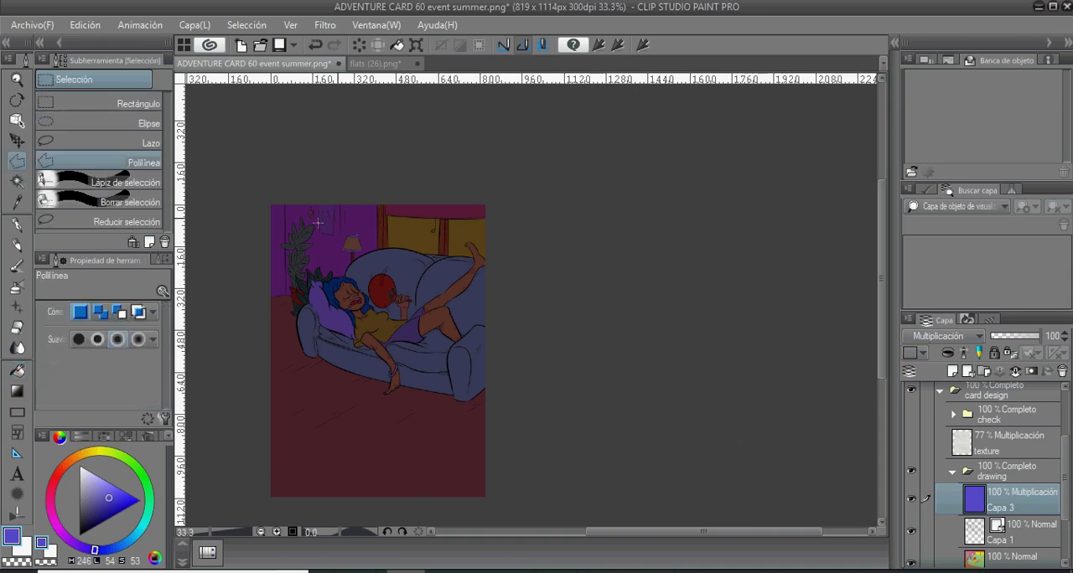
click(383, 215)
click(438, 219)
click(383, 216)
key(alt+BackSpace)
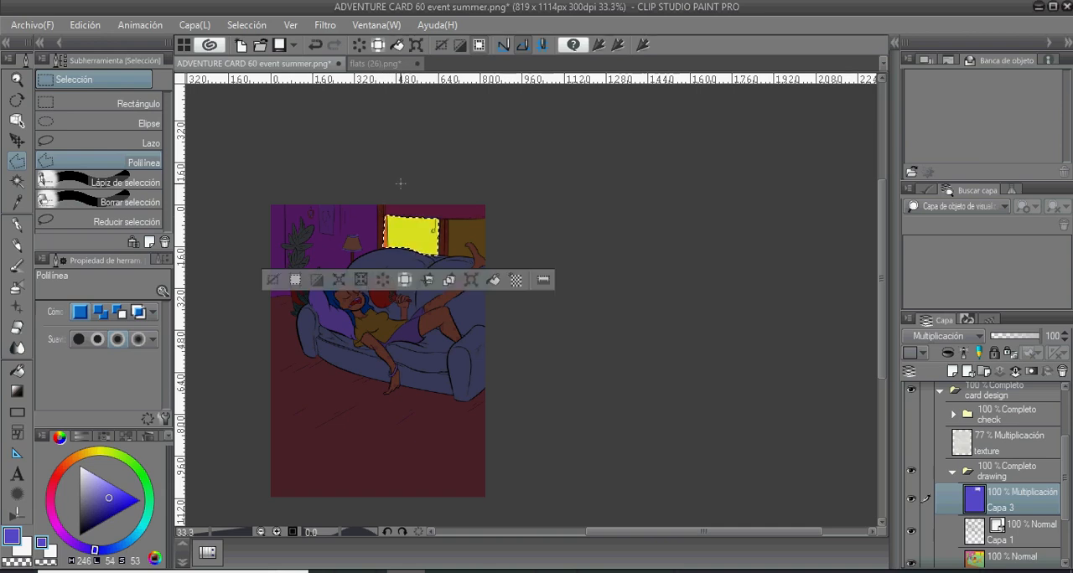
key(ctrl+d)
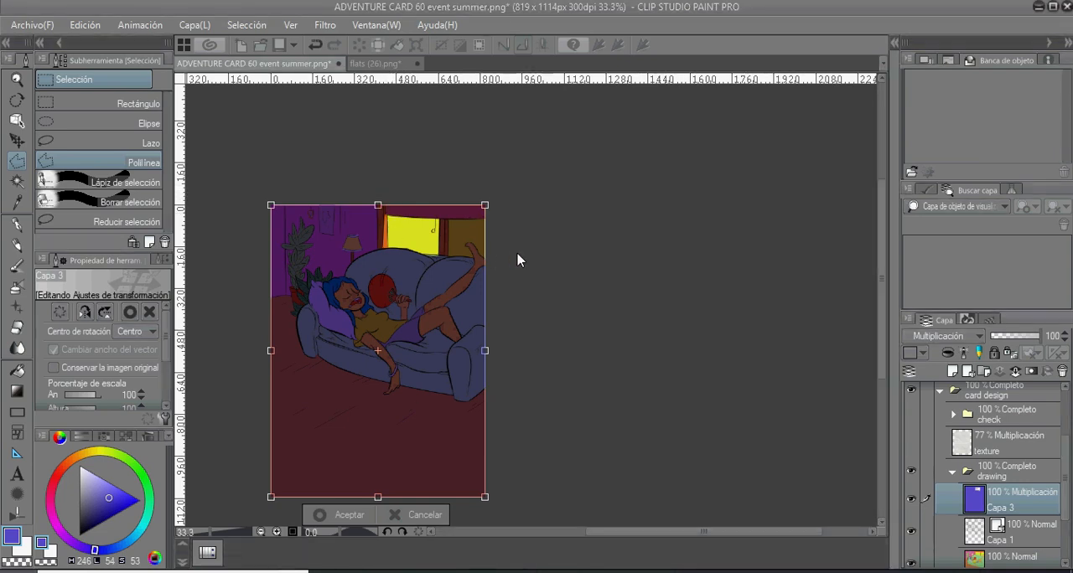
click(1023, 537)
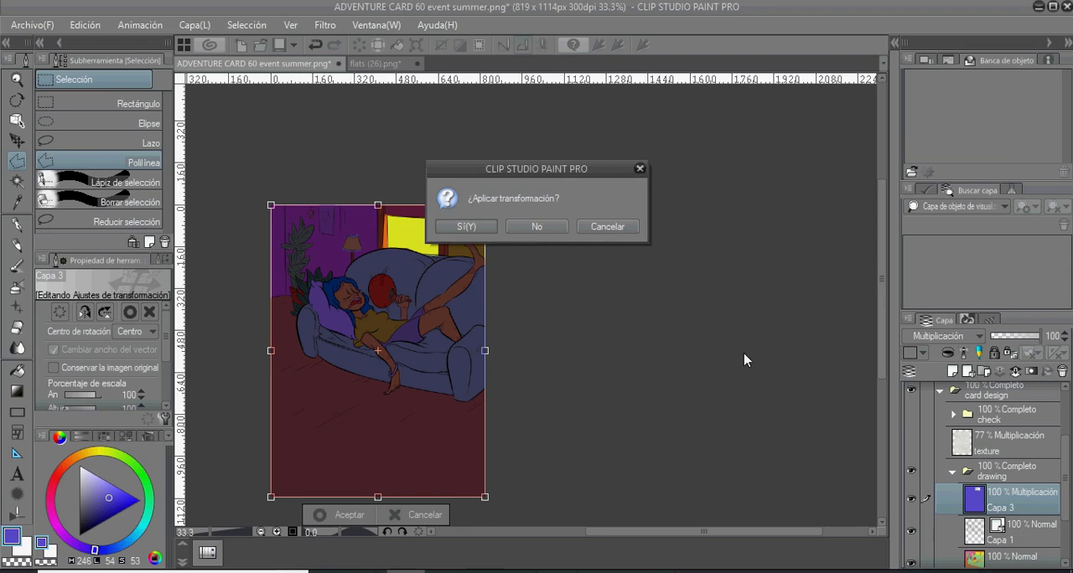
click(540, 225)
- Outline the right window pane, including the raised foot, with a polyline selection, erase the shadow inside it and deselect
scroll(496, 289, up, 3)
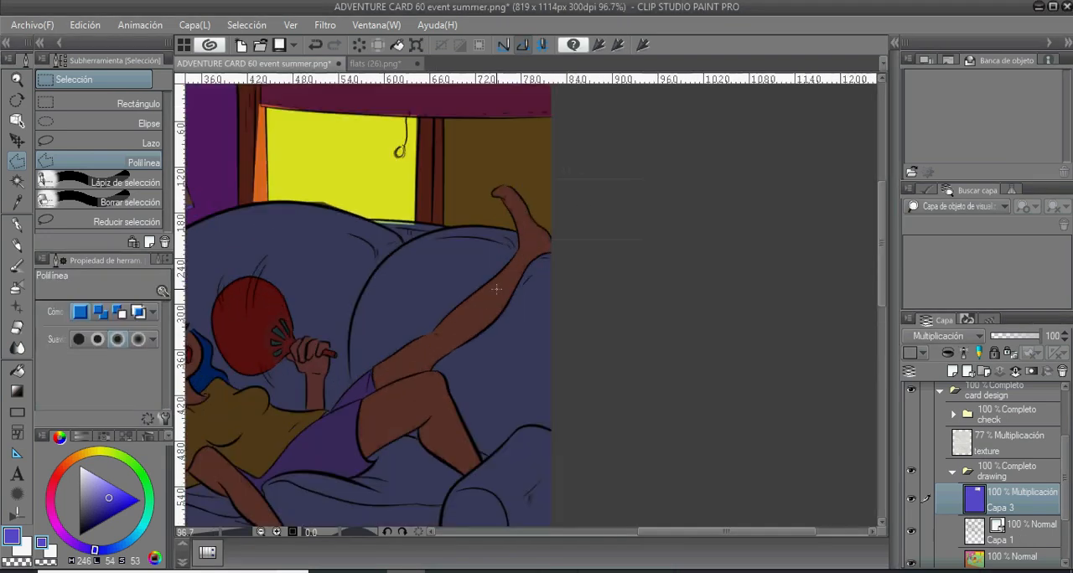
scroll(492, 285, down, 1)
drag(435, 236, 495, 299)
click(511, 180)
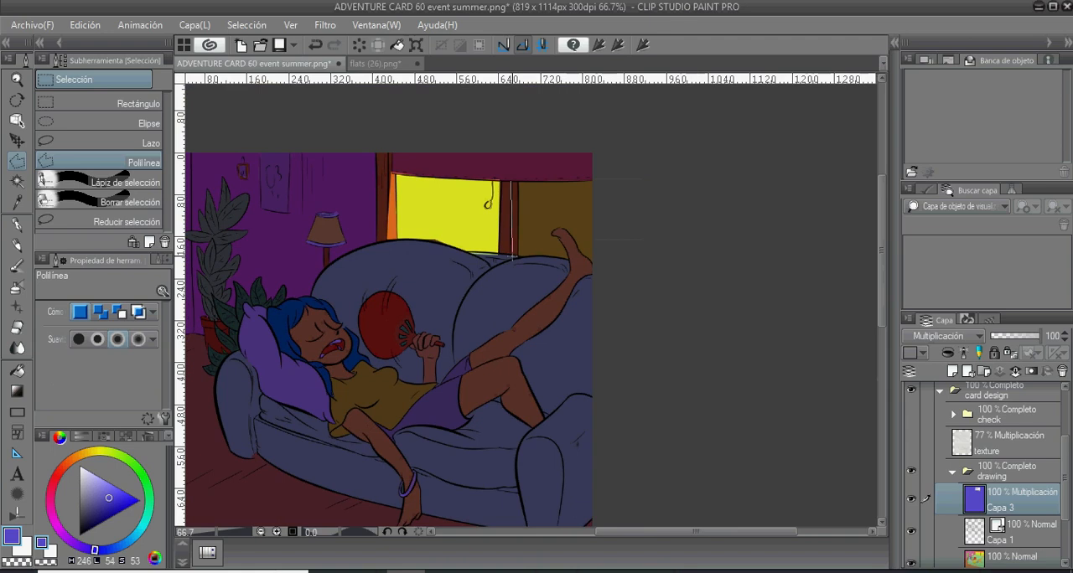
click(569, 264)
click(576, 255)
click(585, 254)
click(590, 257)
click(600, 178)
click(510, 180)
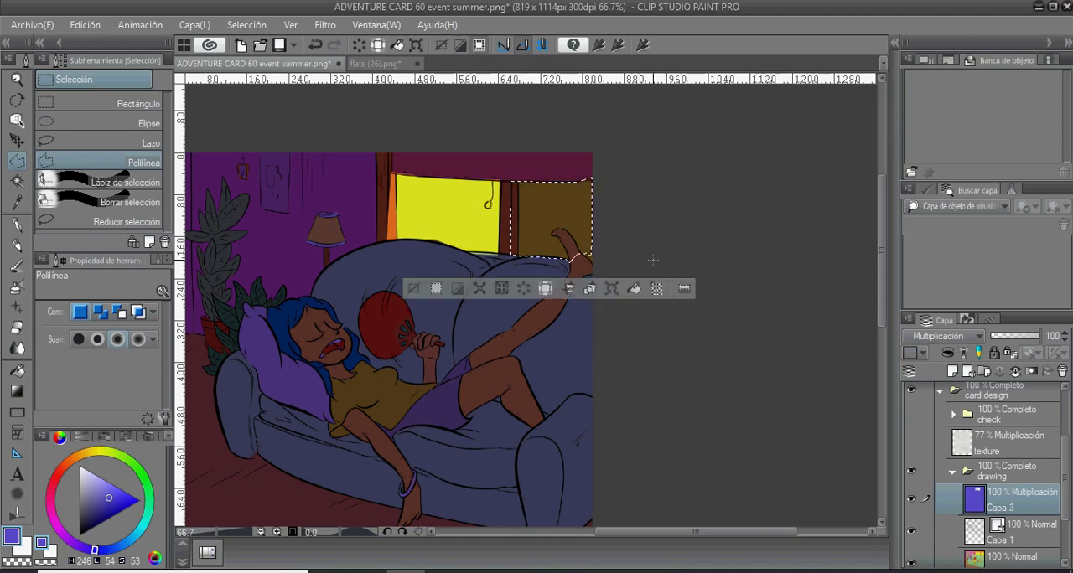
key(Delete)
key(ctrl+d)
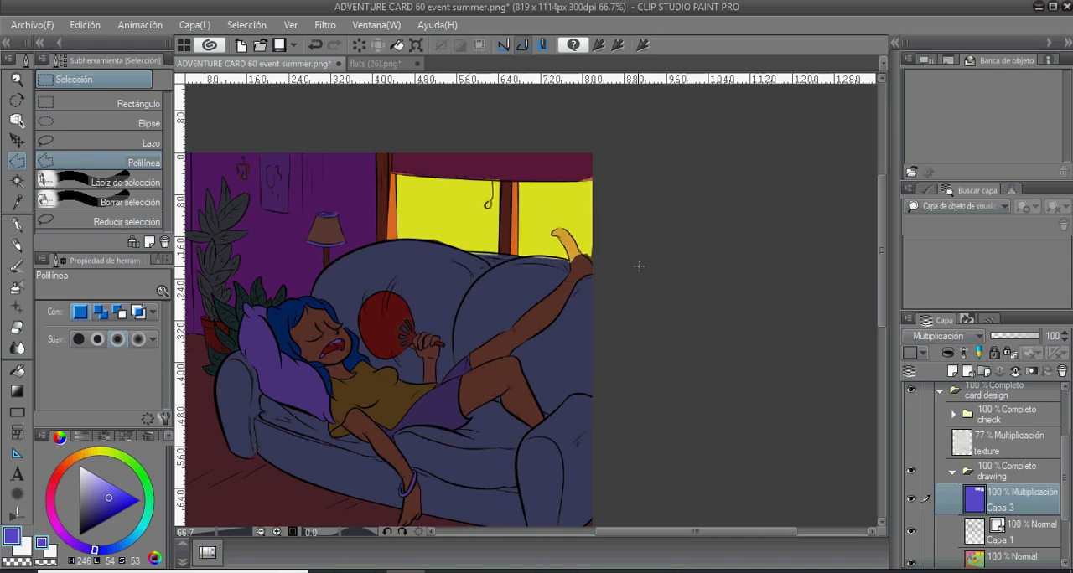
- Cut a light area out of the shadow layer along the window's left frame, the adjoining wall and the sofa back's upper edge
scroll(638, 267, down, 2)
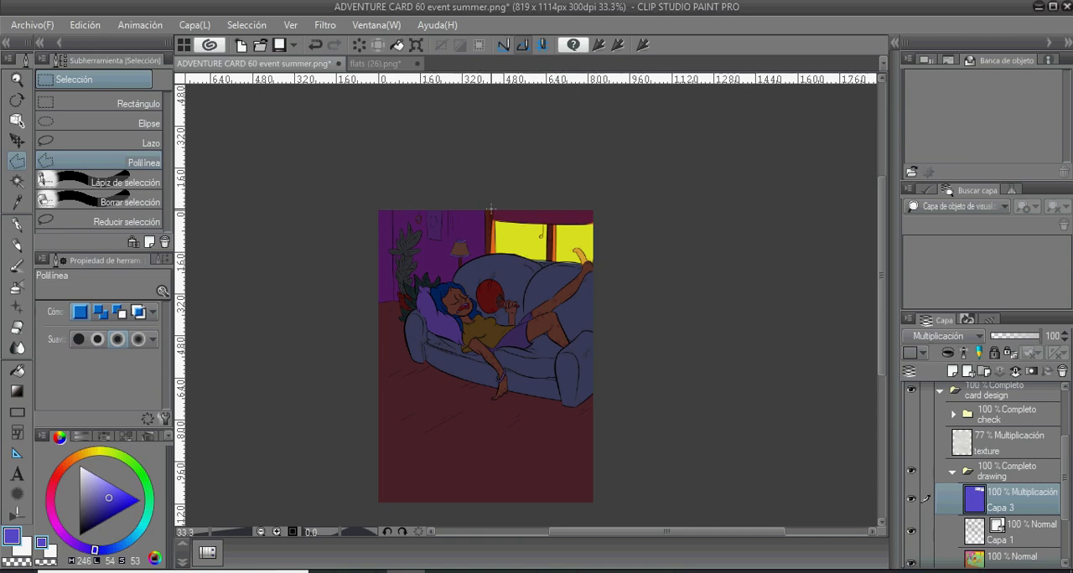
scroll(491, 208, up, 1)
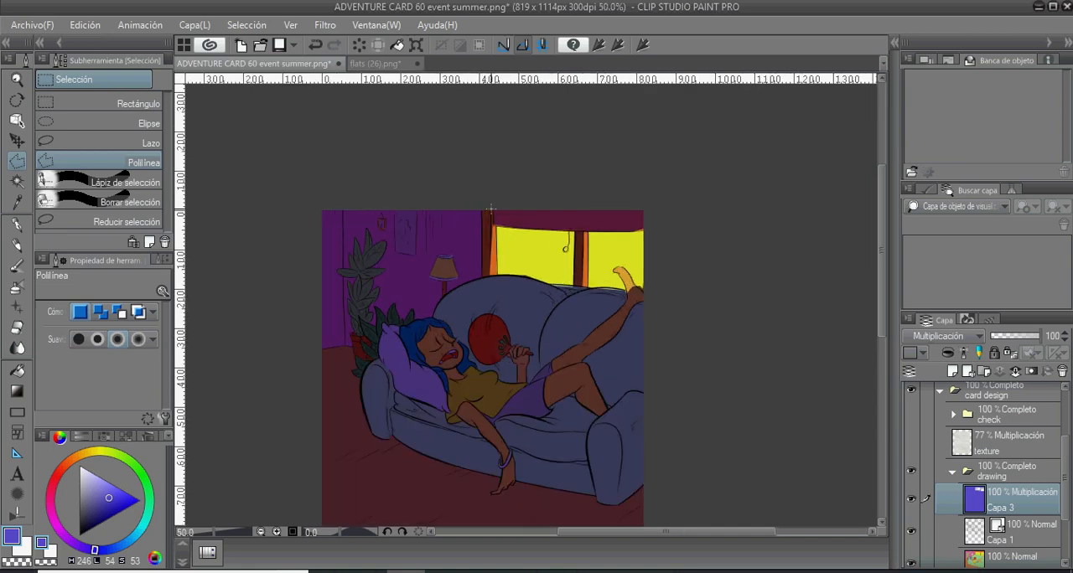
scroll(491, 208, up, 1)
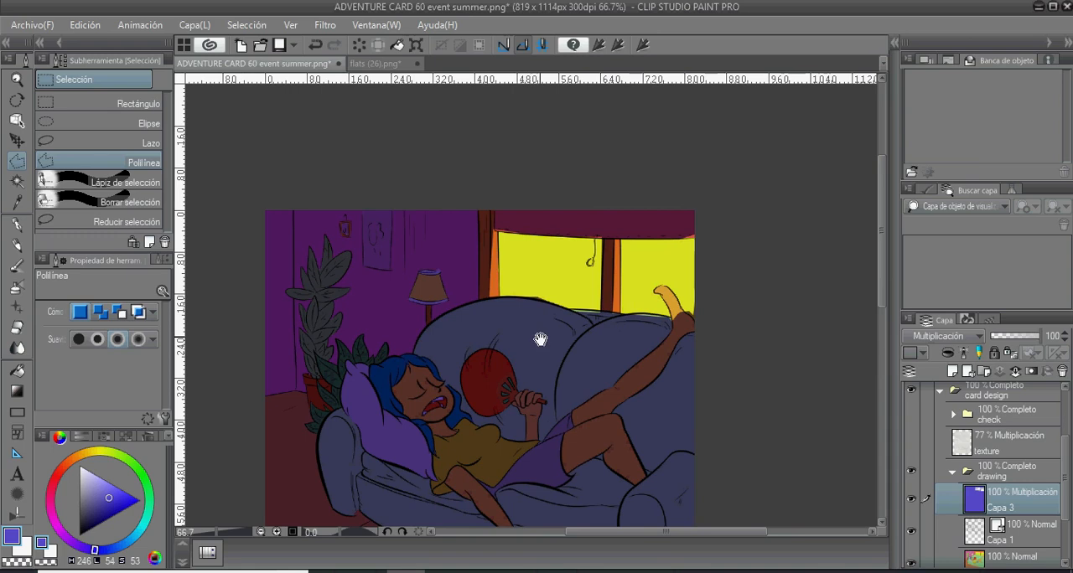
drag(541, 337, 503, 297)
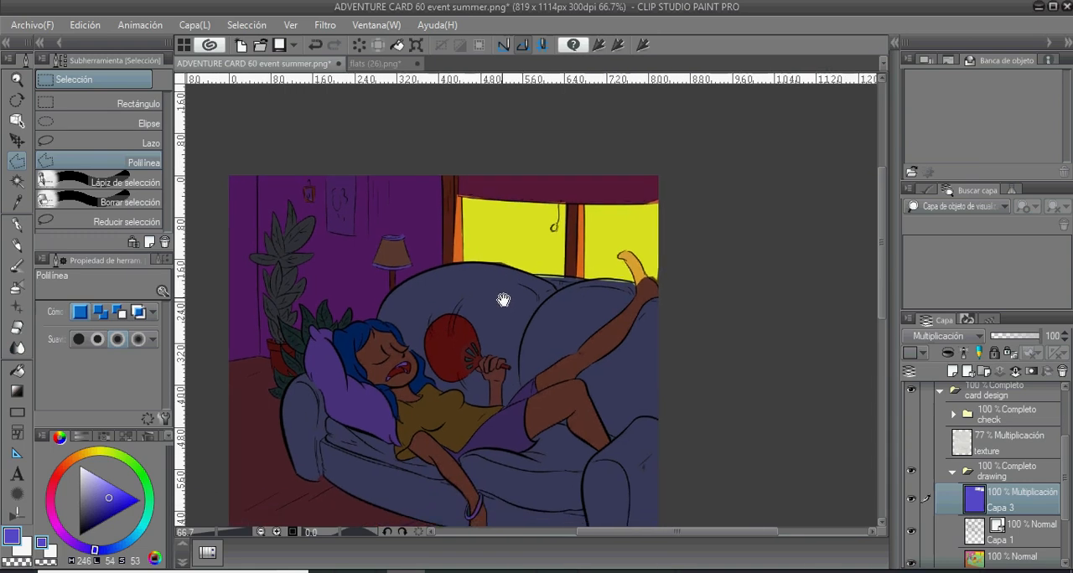
click(455, 194)
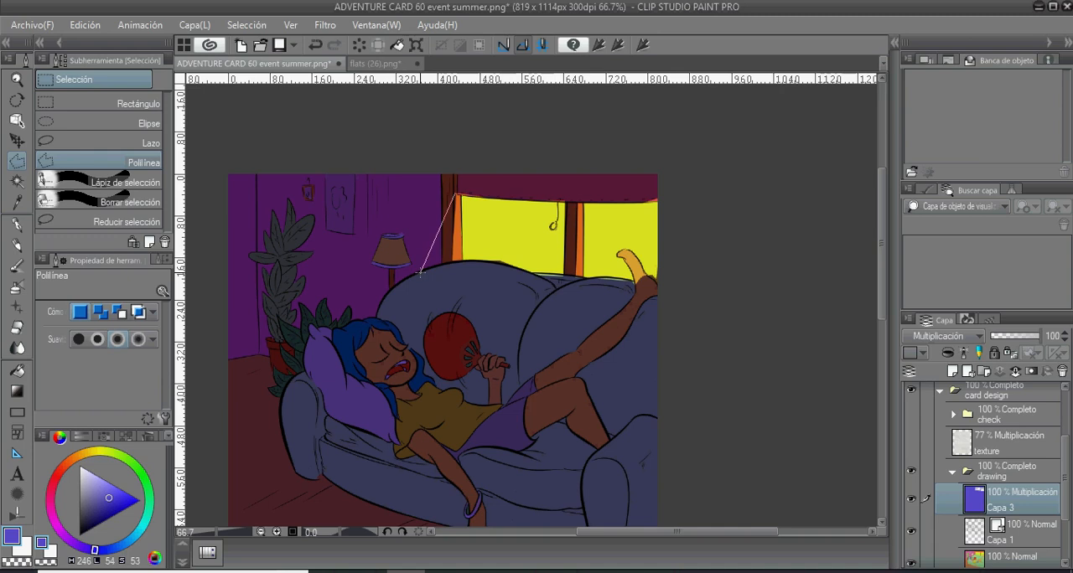
click(417, 271)
click(541, 301)
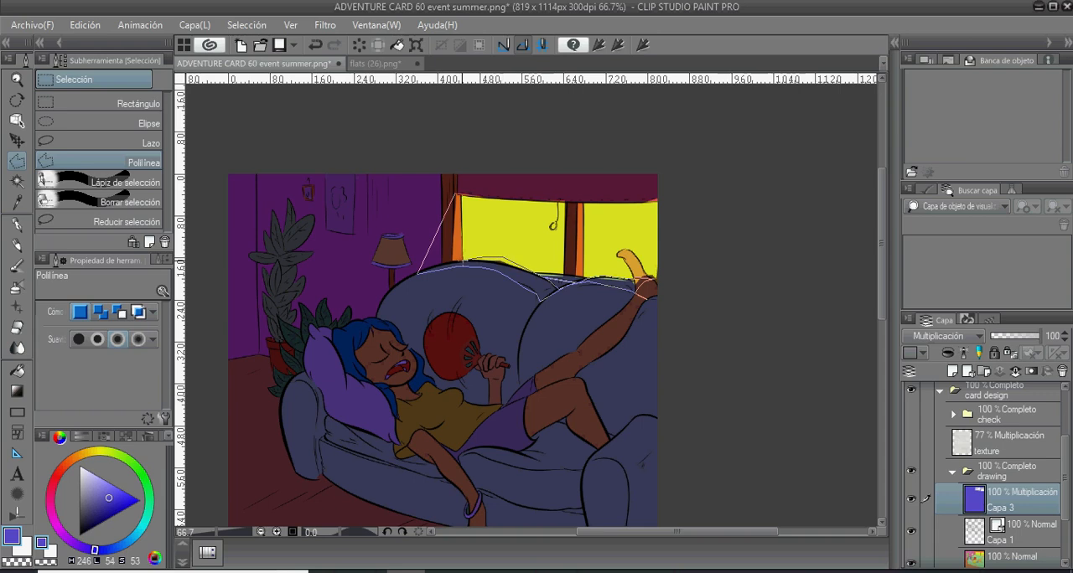
double_click(455, 195)
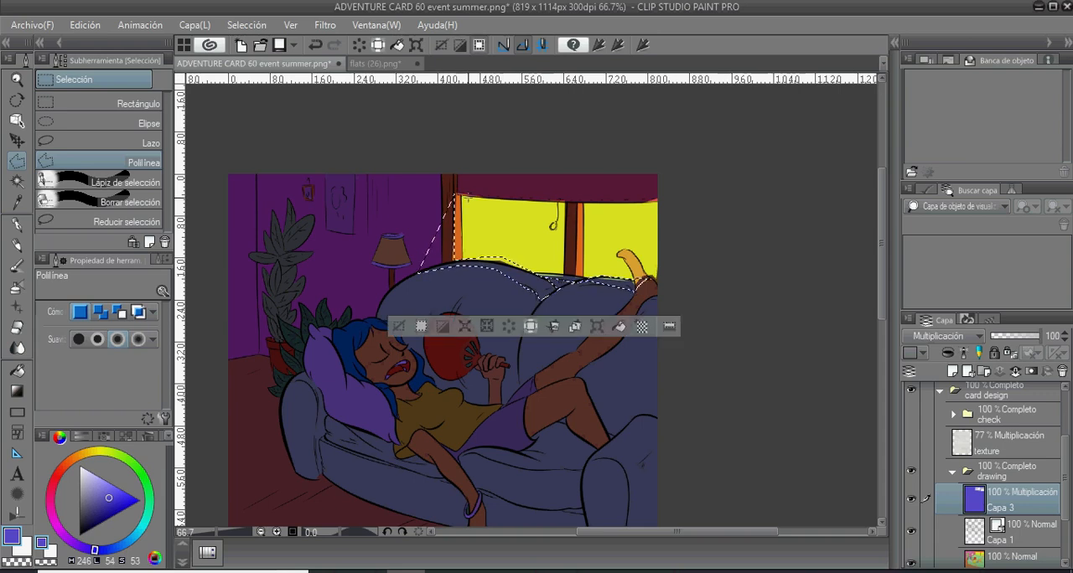
key(Delete)
key(ctrl+d)
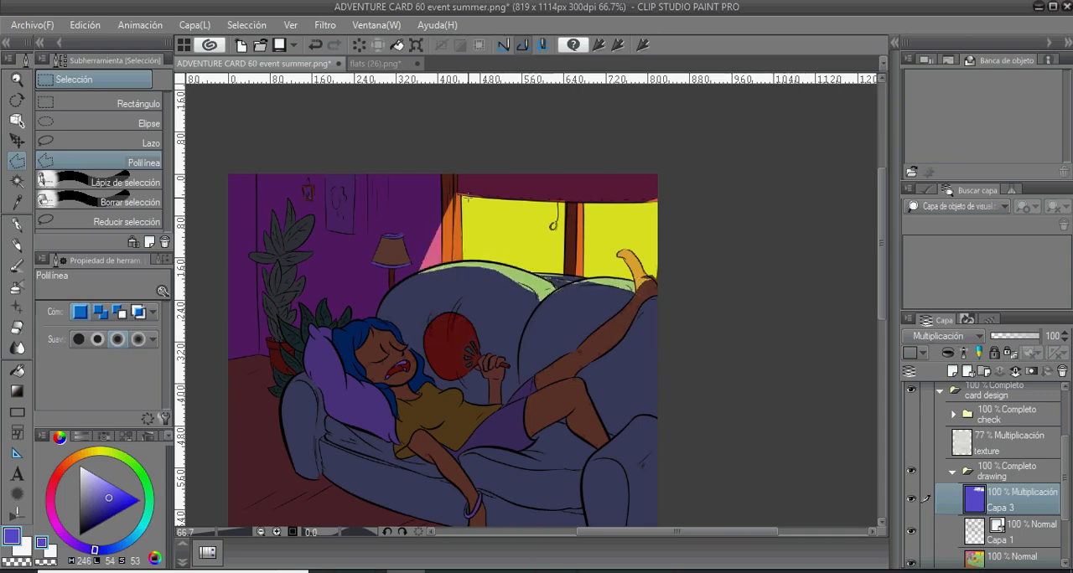
- Cut a narrow diagonal strip of light out of the shadow layer across the woman's hair, face and mouth
drag(559, 398, 532, 358)
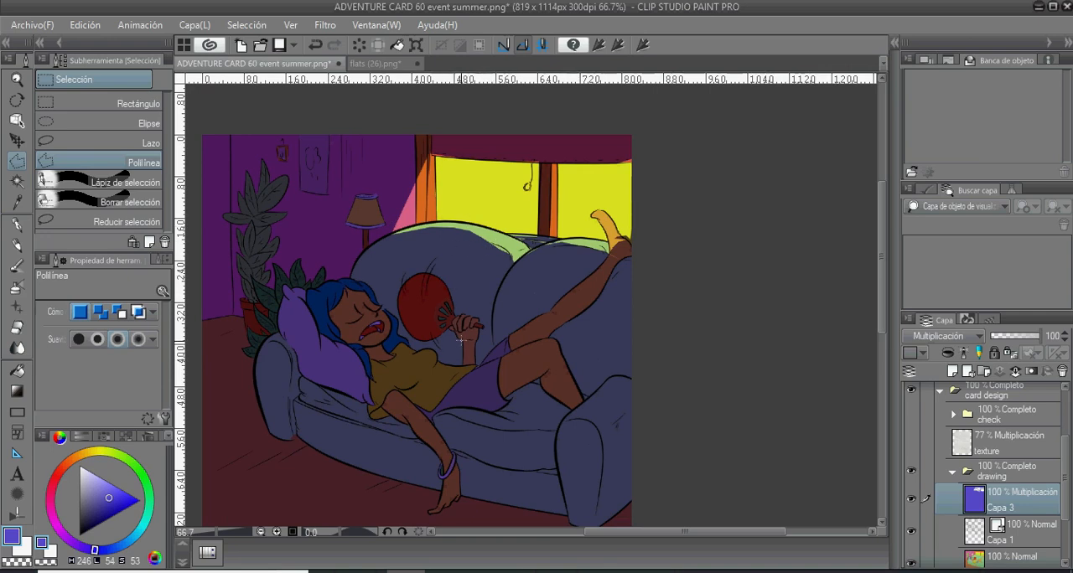
scroll(457, 293, down, 1)
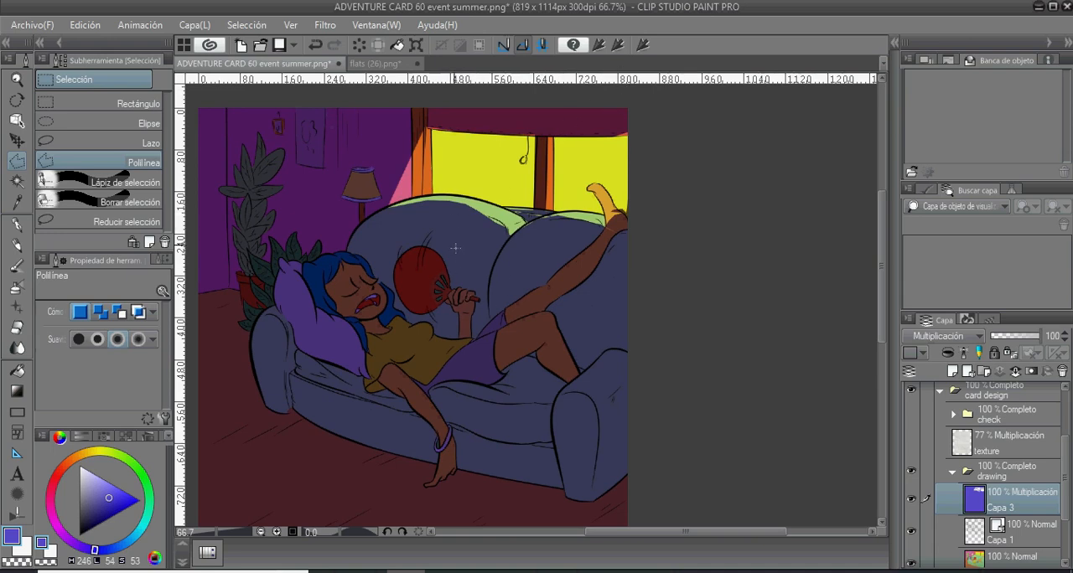
drag(470, 256, 495, 230)
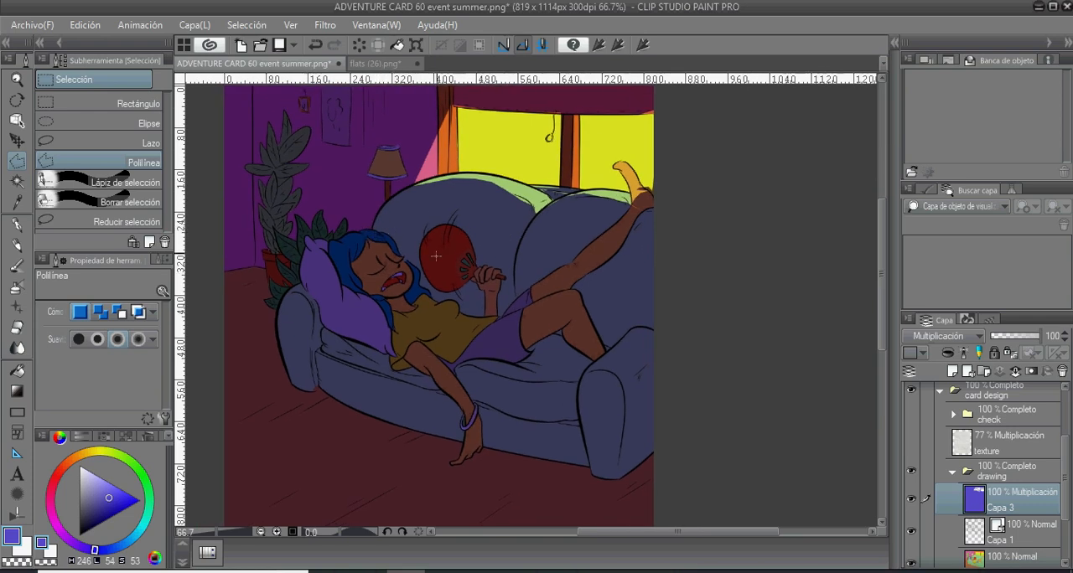
scroll(460, 236, up, 2)
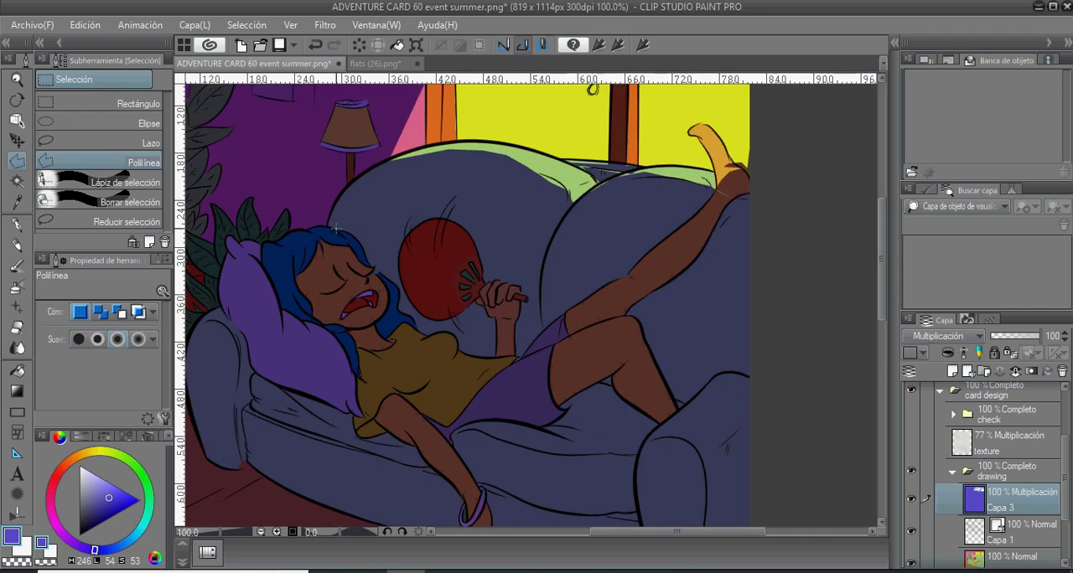
drag(313, 228, 377, 304)
double_click(377, 318)
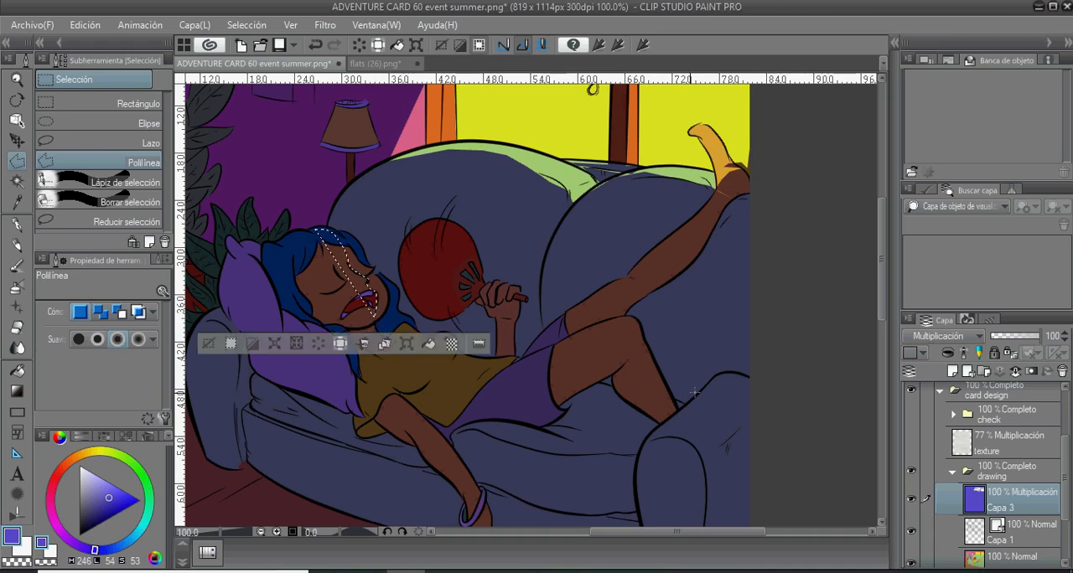
key(Delete)
key(ctrl+d)
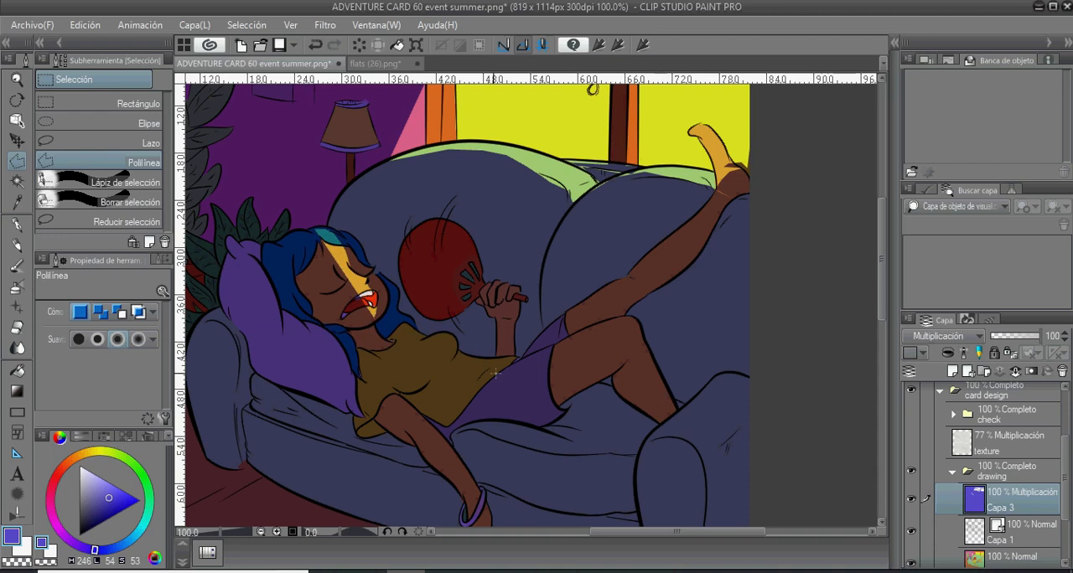
drag(427, 346, 486, 346)
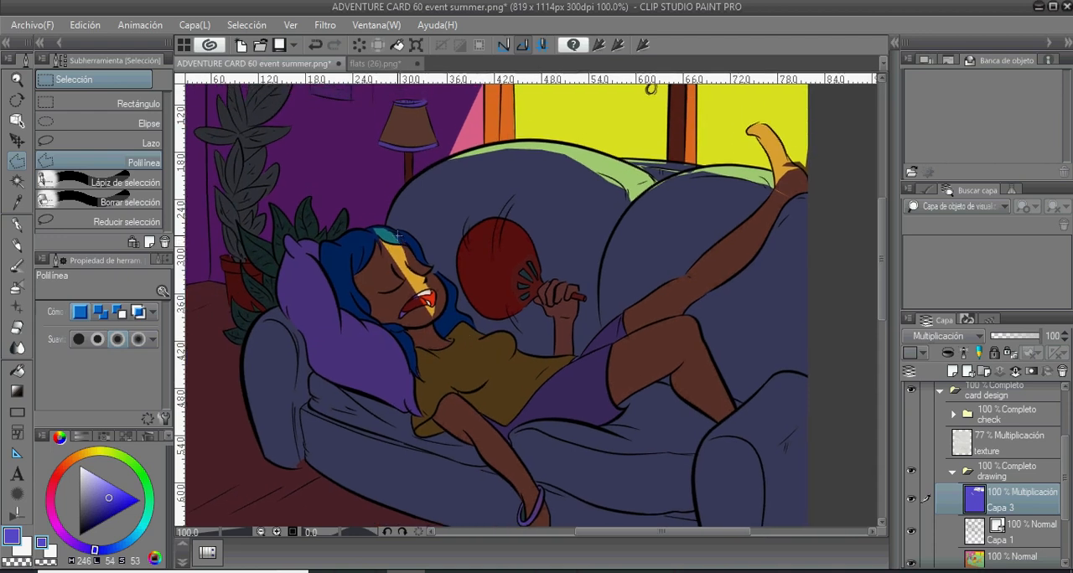
double_click(424, 267)
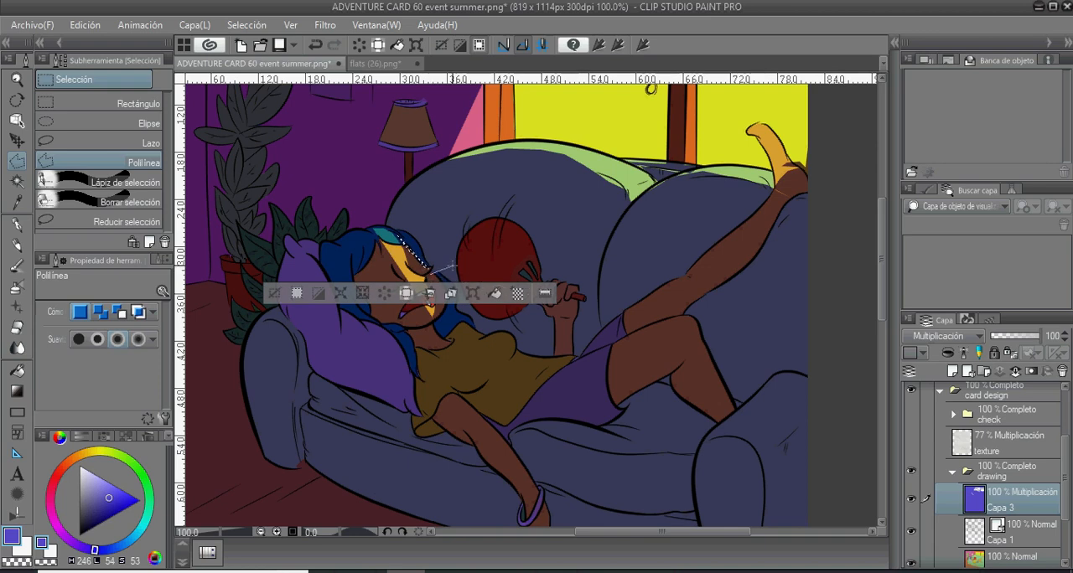
key(ctrl+d)
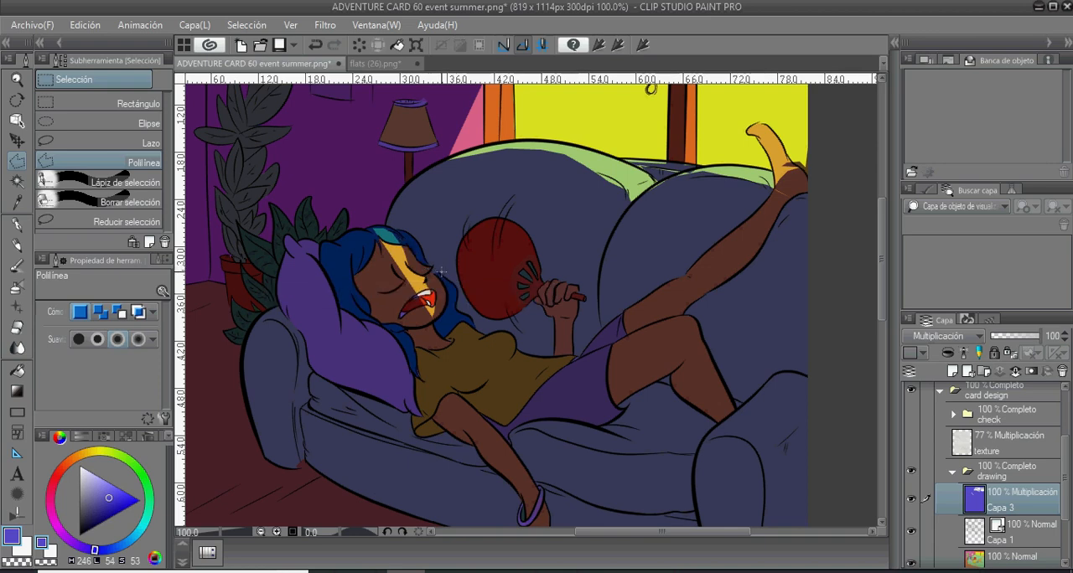
key(p)
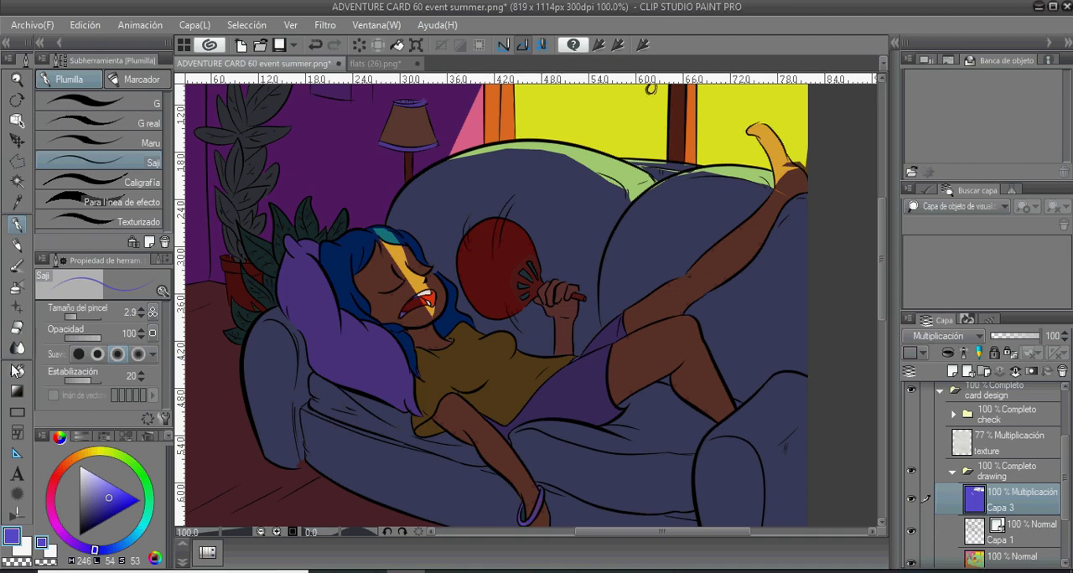
- Erase the shadow with the Más fuerte eraser from the front of the woman's hair, her face, neck and upper chest
click(17, 328)
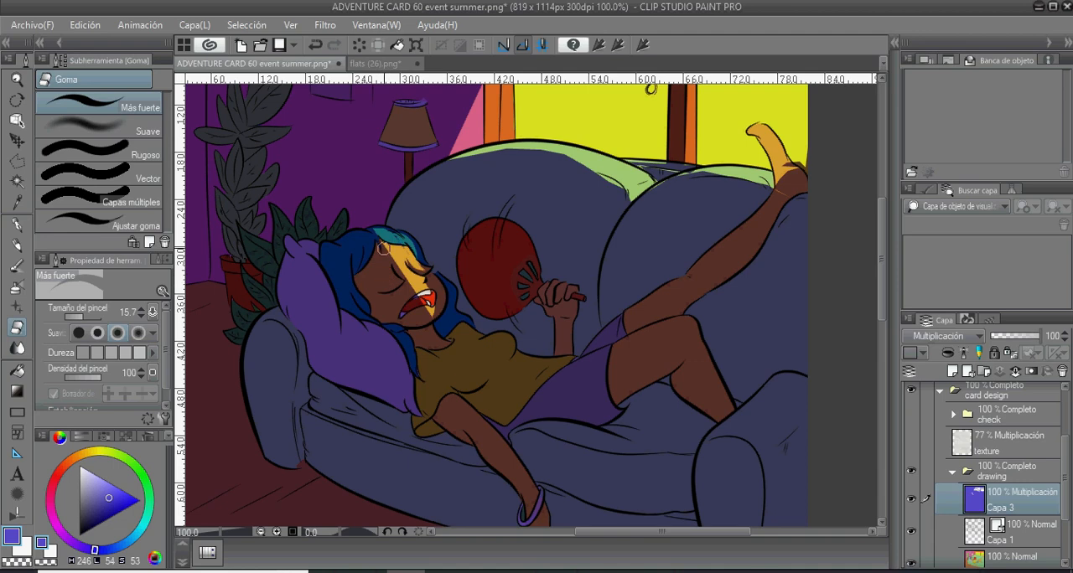
mouse_move(381, 249)
mouse_down()
mouse_move(387, 273)
mouse_move(385, 249)
mouse_move(402, 277)
mouse_move(379, 248)
mouse_move(412, 274)
mouse_move(396, 252)
mouse_move(404, 273)
mouse_move(399, 250)
mouse_move(419, 265)
mouse_move(387, 230)
mouse_move(399, 244)
mouse_move(379, 236)
mouse_move(401, 256)
mouse_move(401, 245)
mouse_move(420, 252)
mouse_move(387, 197)
mouse_move(357, 221)
mouse_move(364, 204)
mouse_move(368, 228)
mouse_up()
mouse_move(382, 227)
mouse_down()
mouse_move(369, 229)
mouse_move(382, 253)
mouse_up()
drag(394, 244, 388, 253)
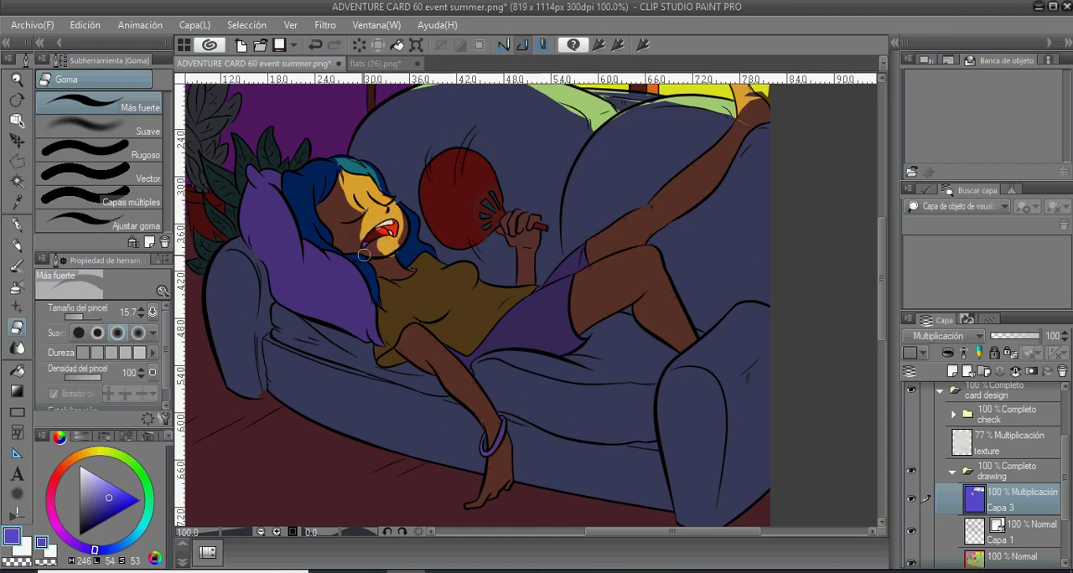
drag(401, 205, 414, 253)
drag(416, 270, 471, 294)
drag(411, 225, 419, 258)
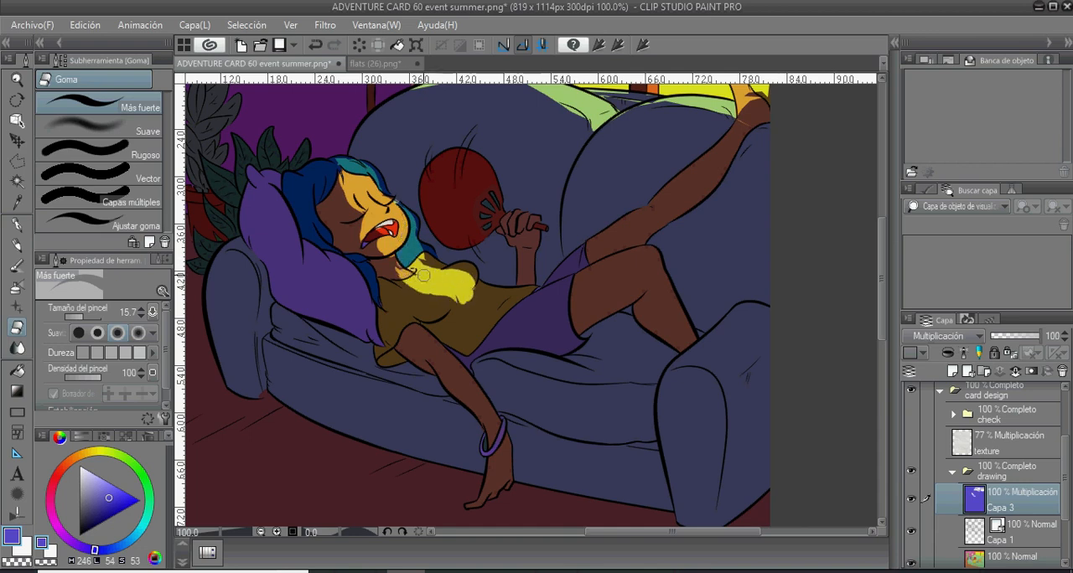
- Erase the shadow along the shirt's upper edge, the shorts, the bent knee's thigh and the raised leg
drag(470, 290, 496, 365)
drag(498, 369, 674, 330)
drag(677, 283, 761, 198)
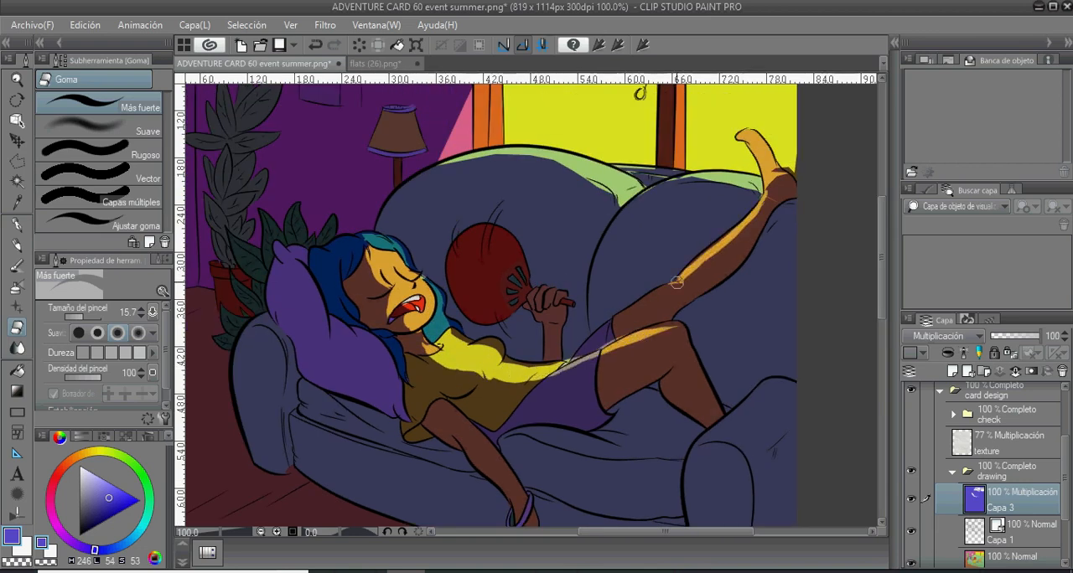
- Erase the shadow from the red fan and along the edges of the hand and forearm holding it
mouse_move(510, 390)
mouse_down()
mouse_move(518, 367)
mouse_move(520, 395)
mouse_up()
drag(544, 306, 573, 312)
drag(440, 293, 480, 327)
drag(538, 272, 565, 293)
mouse_move(548, 275)
mouse_down()
mouse_move(515, 288)
mouse_move(504, 307)
mouse_up()
mouse_move(536, 285)
mouse_down()
mouse_move(528, 337)
mouse_move(572, 299)
mouse_up()
drag(573, 300, 553, 338)
mouse_move(504, 315)
mouse_down()
mouse_move(546, 351)
mouse_move(564, 345)
mouse_up()
- Set the opacity of the shadow layer Capa 3 to 81%
scroll(543, 384, down, 3)
drag(590, 458, 519, 404)
drag(1039, 336, 1027, 336)
scroll(582, 299, down, 3)
scroll(582, 299, up, 5)
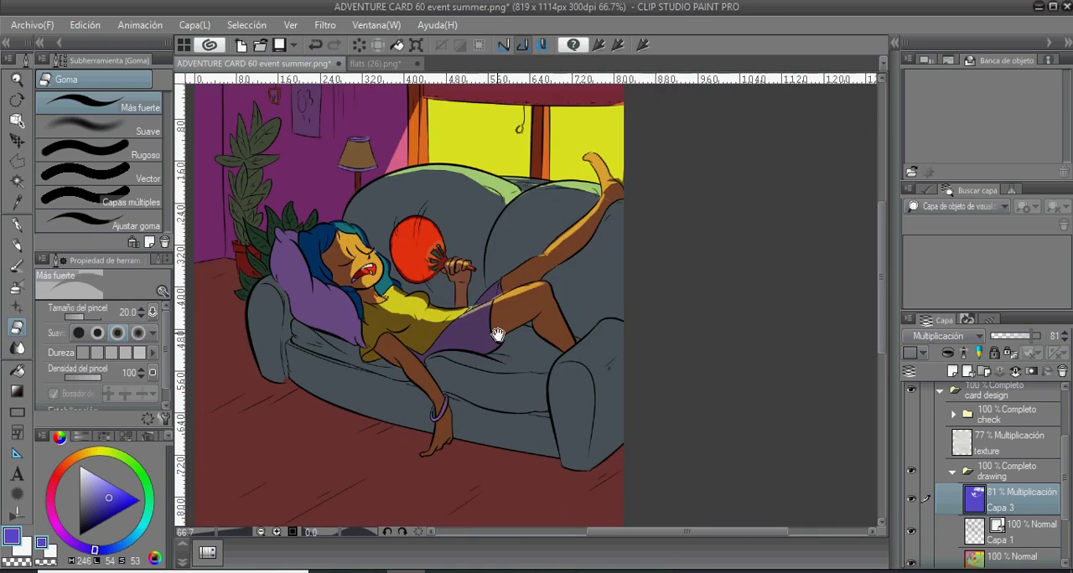
- Erase the shadow from the top of the sofa's armrest nearest the woman's foot and the adjoining seat edge
key(p)
key(e)
mouse_move(610, 335)
mouse_down()
mouse_move(561, 359)
mouse_move(601, 365)
mouse_up()
drag(550, 345, 510, 336)
- Outline the seat cushion strip and the woman's lit upper side with a Polilínea selection, erase the shadow inside it and deselect
key(m)
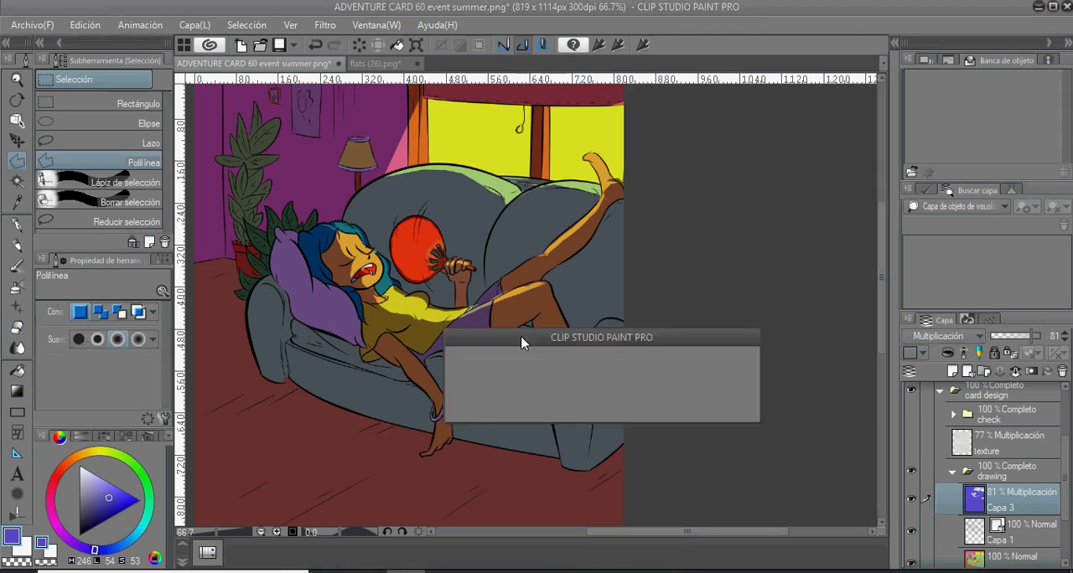
click(505, 336)
click(564, 349)
click(584, 337)
click(610, 342)
click(600, 372)
click(551, 372)
click(486, 355)
click(493, 313)
click(439, 330)
click(379, 310)
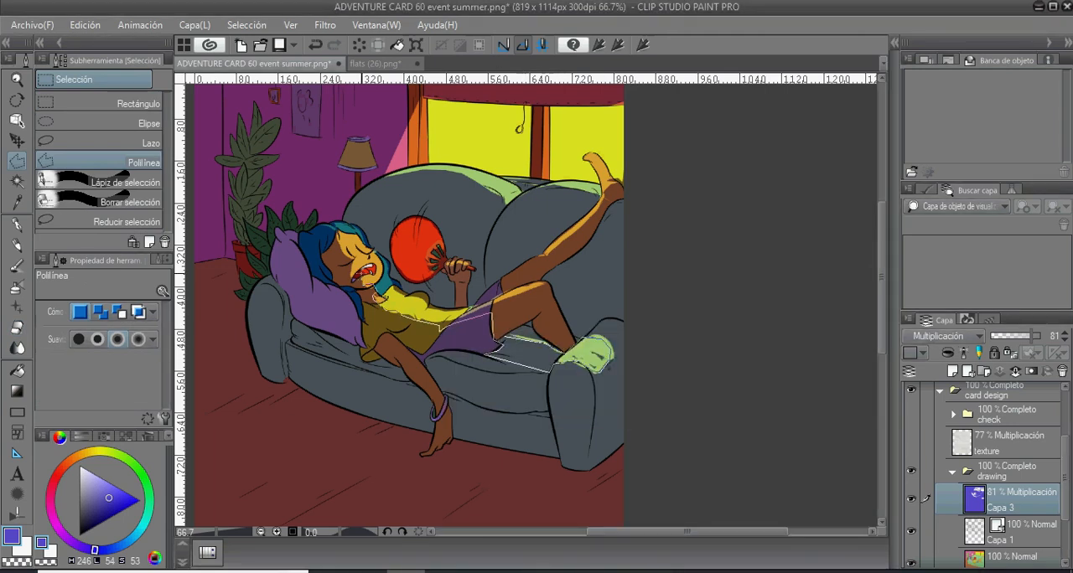
click(352, 281)
click(320, 227)
click(365, 232)
click(391, 288)
click(428, 307)
click(473, 308)
click(550, 251)
click(475, 309)
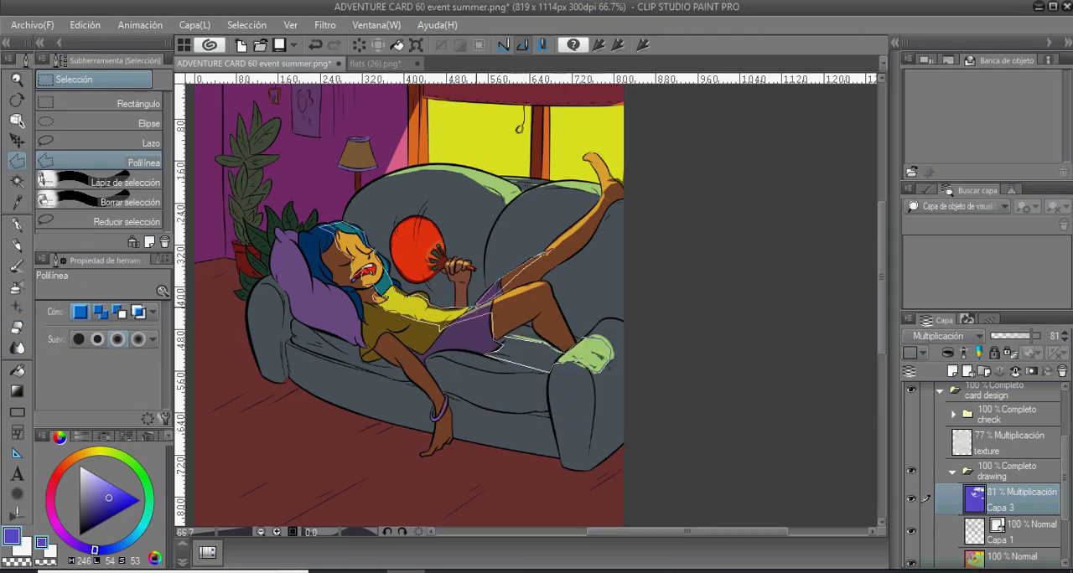
click(491, 311)
click(495, 341)
click(507, 338)
key(Delete)
key(ctrl+d)
- Look over the whole card and check the orange Superponer layer and the rest of the layer stack
key(e)
mouse_move(383, 232)
mouse_down()
mouse_move(398, 259)
mouse_move(420, 191)
mouse_up()
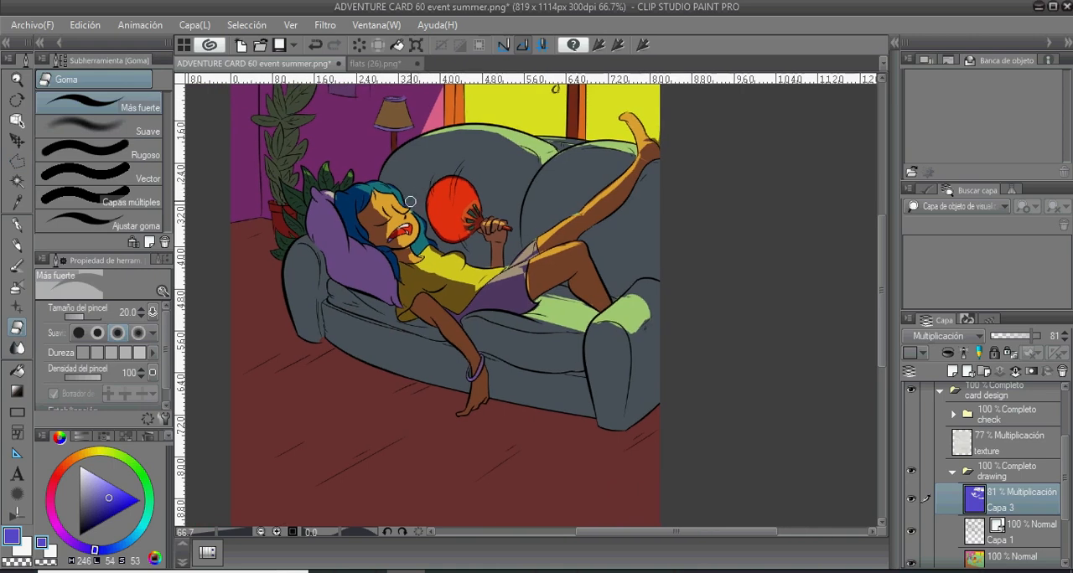
scroll(410, 204, down, 1)
drag(411, 296, 382, 327)
scroll(700, 375, down, 1)
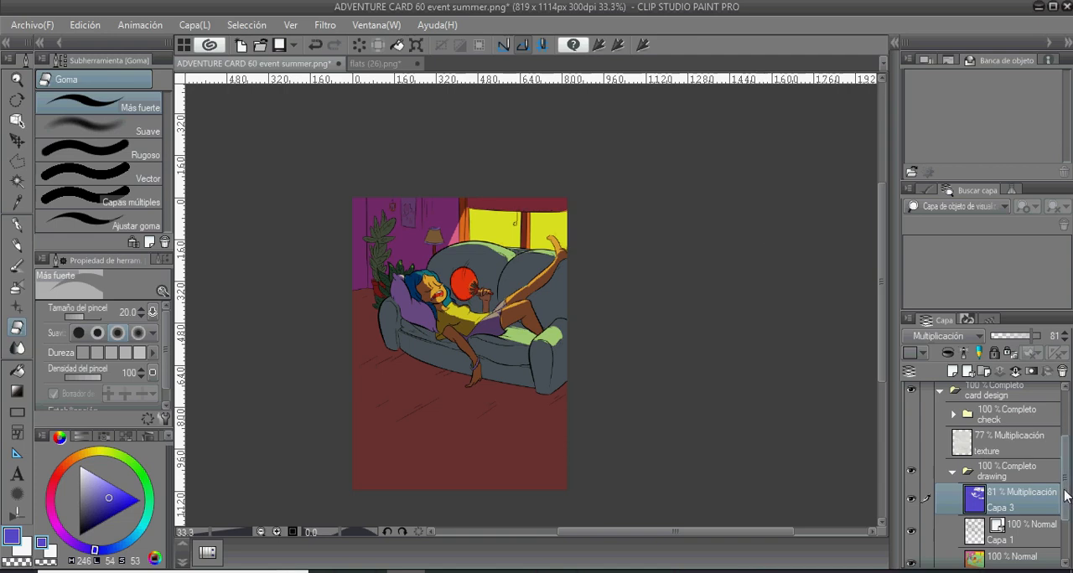
scroll(1070, 457, up, 3)
scroll(1070, 458, up, 1)
click(912, 455)
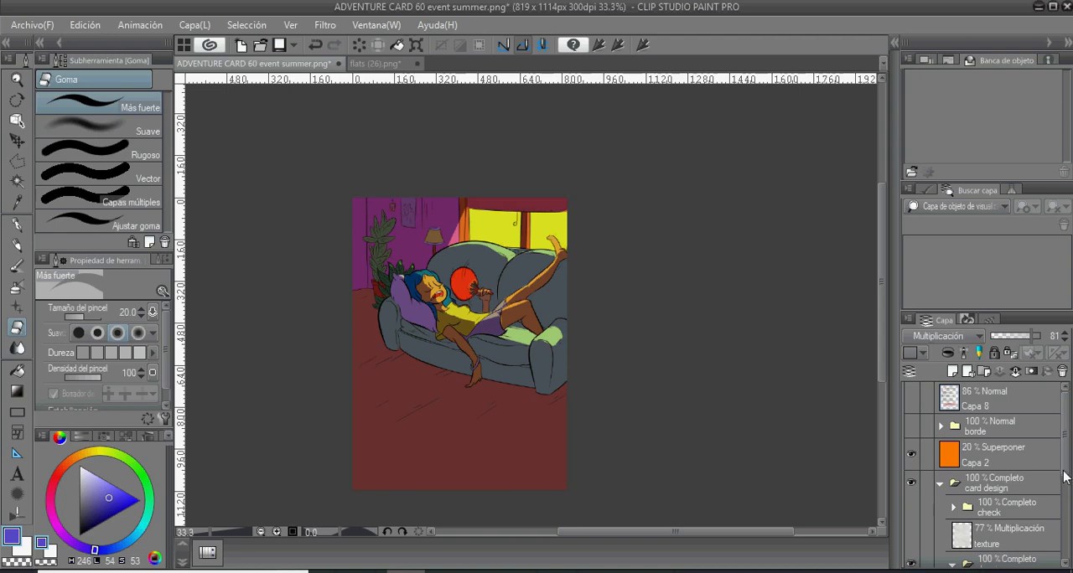
scroll(1066, 500, down, 2)
scroll(1066, 500, down, 3)
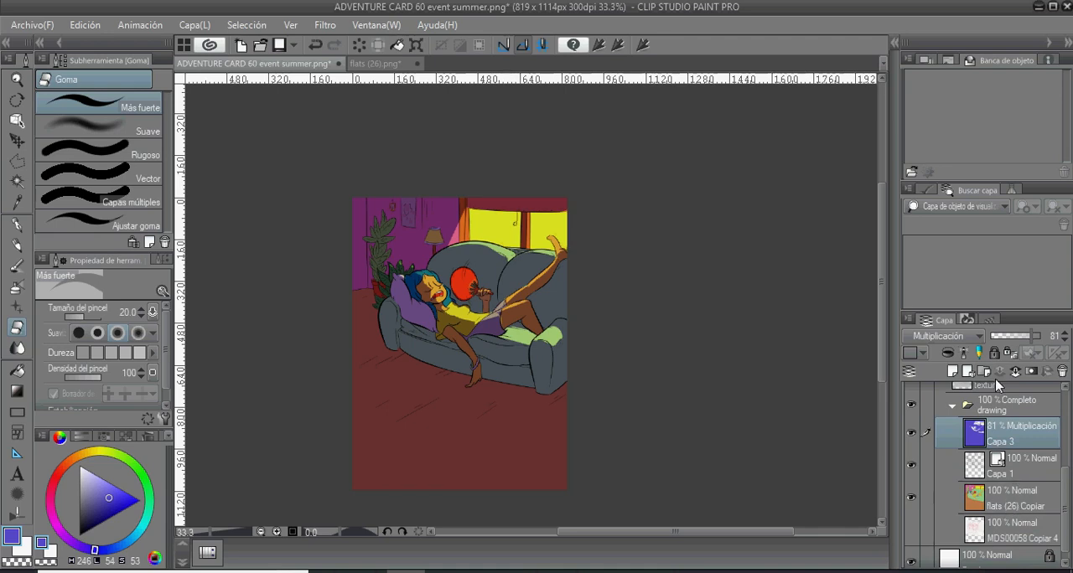
- Create a new layer, place it directly below the shadow layer Capa 3 and set its blending mode to Multiplicación
click(953, 372)
drag(1011, 440, 1011, 517)
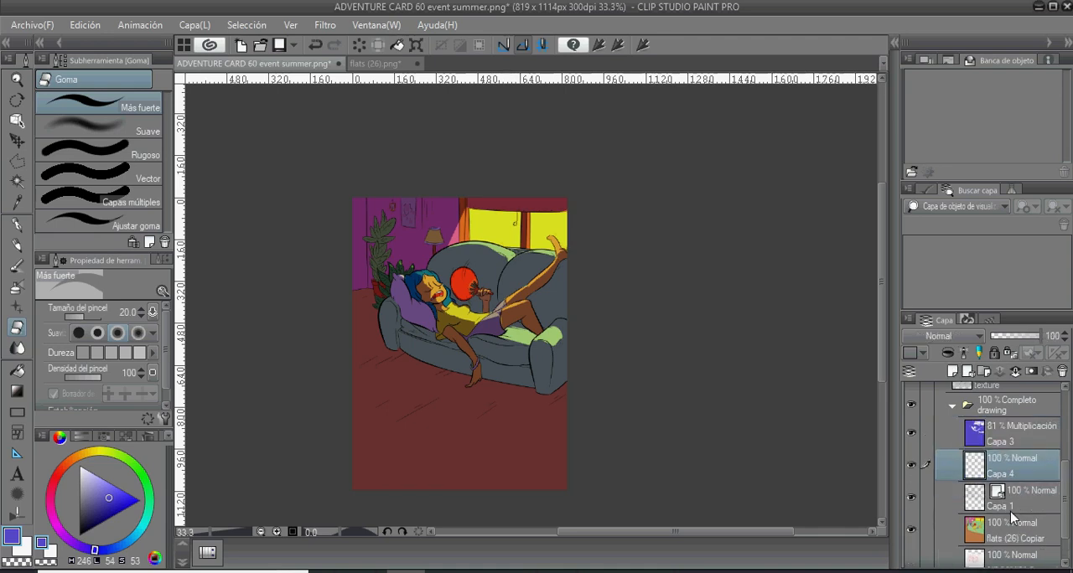
click(943, 336)
click(980, 36)
- Outline the sofa's front side and its floor shadow with a Polilínea selection, fill it with the blue-violet color and deselect
key(p)
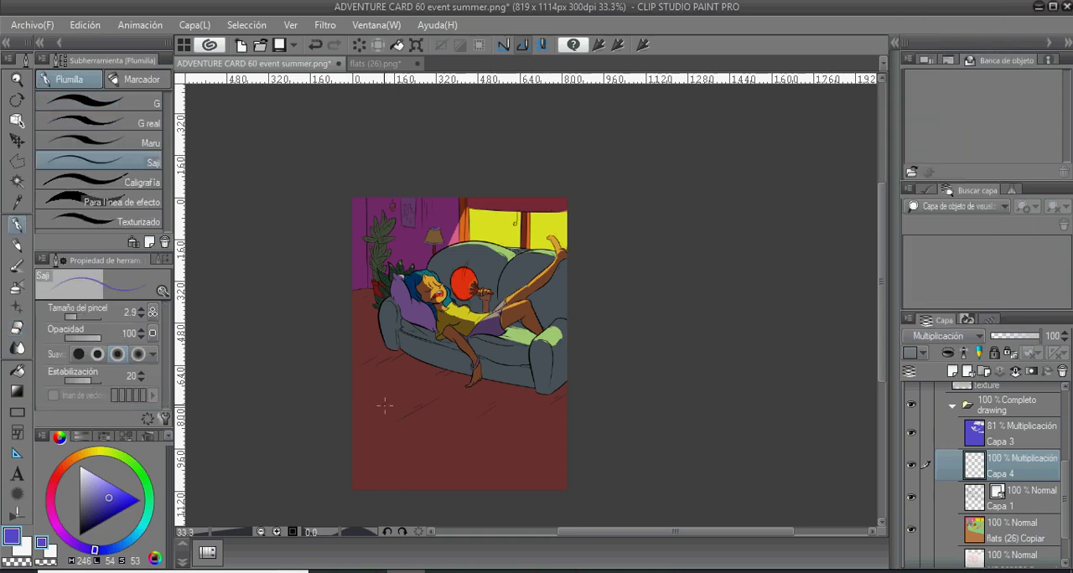
scroll(383, 404, up, 1)
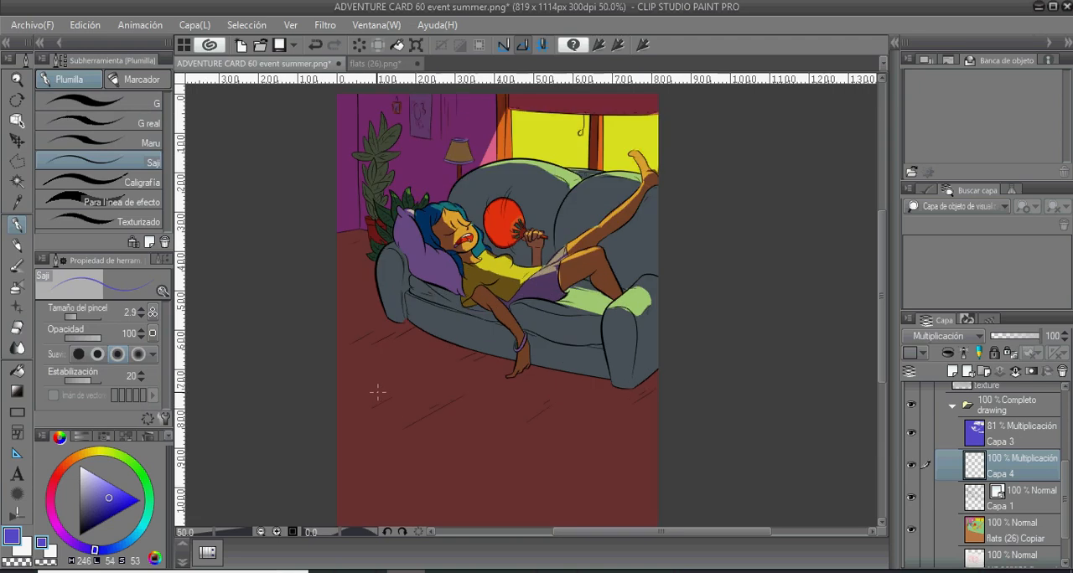
key(m)
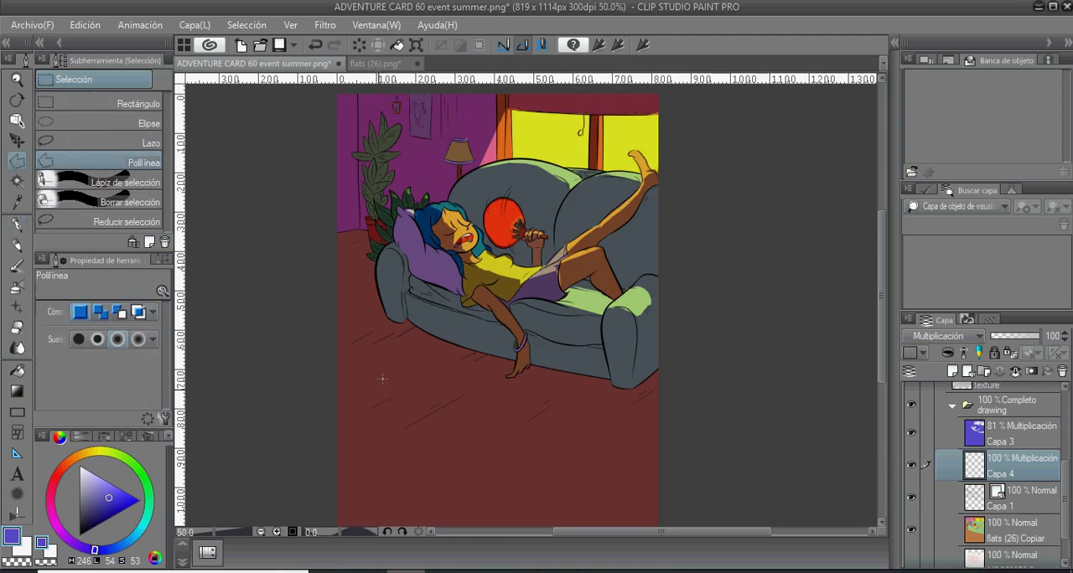
click(383, 311)
click(361, 317)
click(379, 329)
click(401, 334)
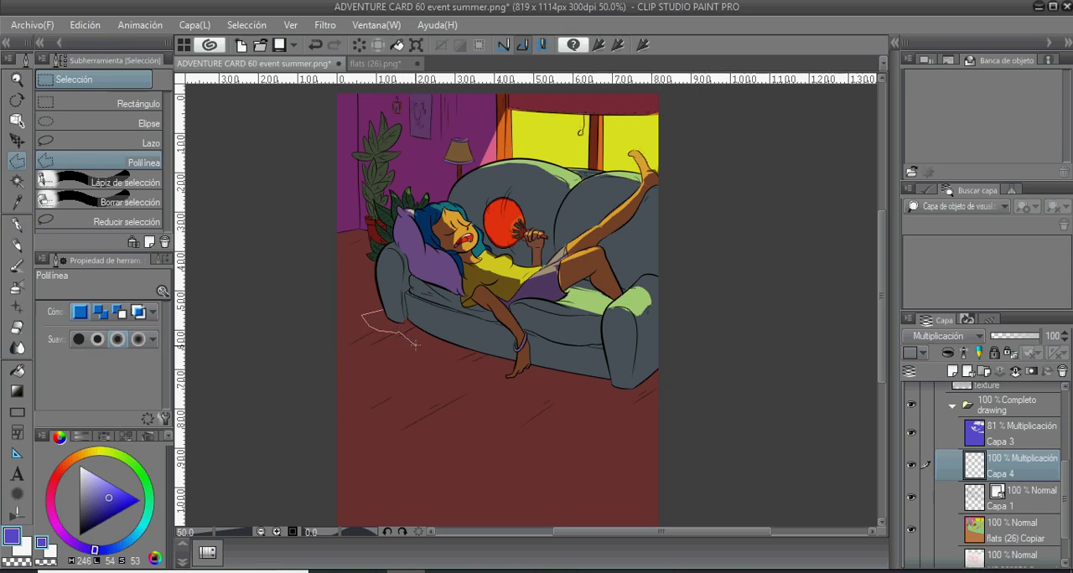
click(487, 368)
click(538, 379)
click(603, 392)
click(636, 401)
click(662, 387)
click(664, 365)
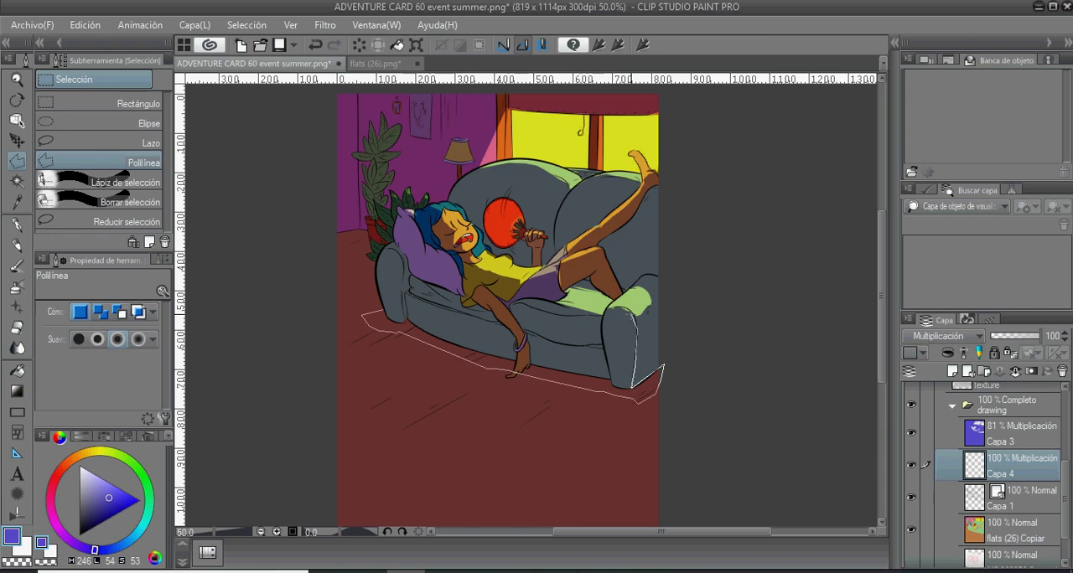
click(600, 320)
click(534, 315)
click(457, 292)
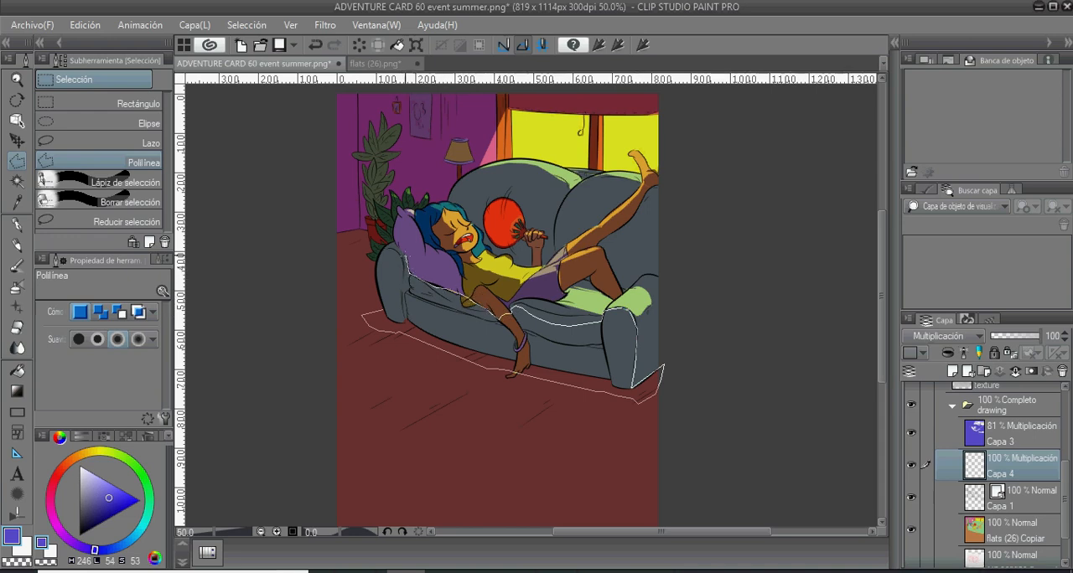
click(405, 254)
click(400, 248)
click(391, 244)
click(380, 255)
click(378, 309)
click(593, 428)
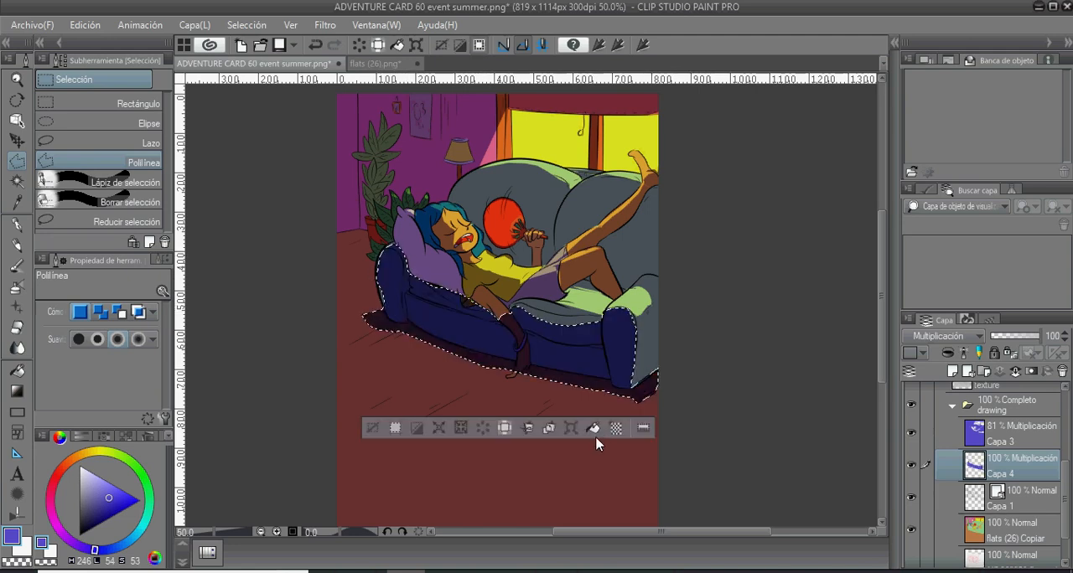
key(ctrl+d)
- Set the opacity of the new shadow layer Capa 4 to 60%
key(ctrl+minus)
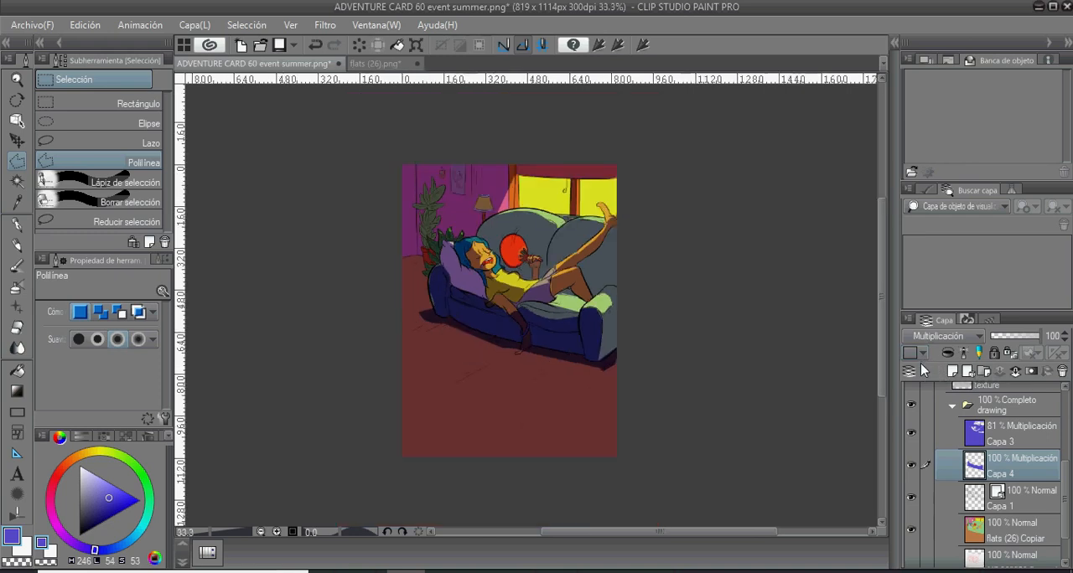
click(965, 342)
click(968, 342)
drag(1033, 337, 1026, 343)
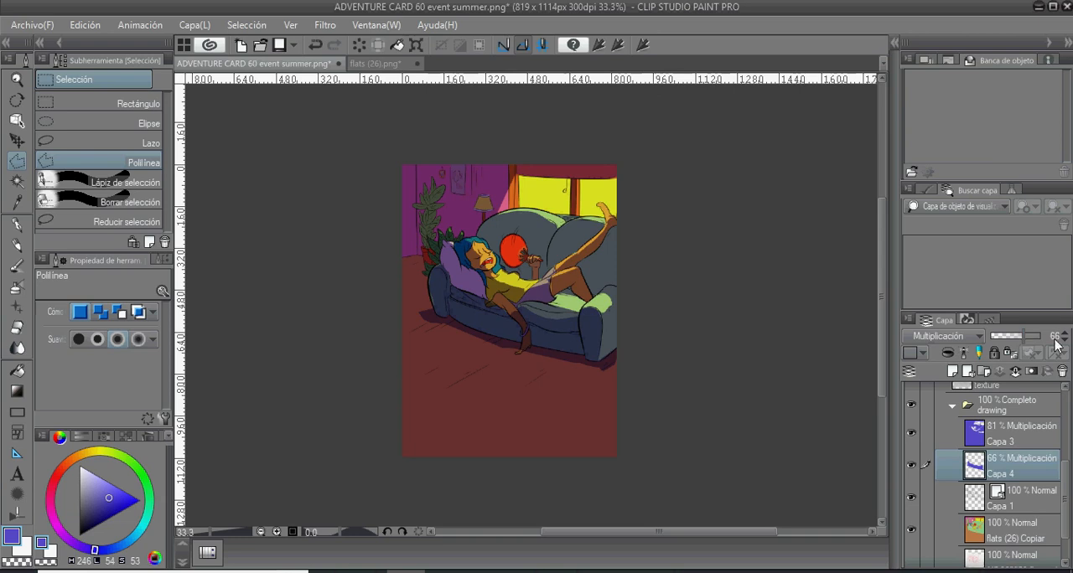
click(1064, 339)
click(1065, 339)
click(1065, 340)
click(1066, 339)
click(1066, 342)
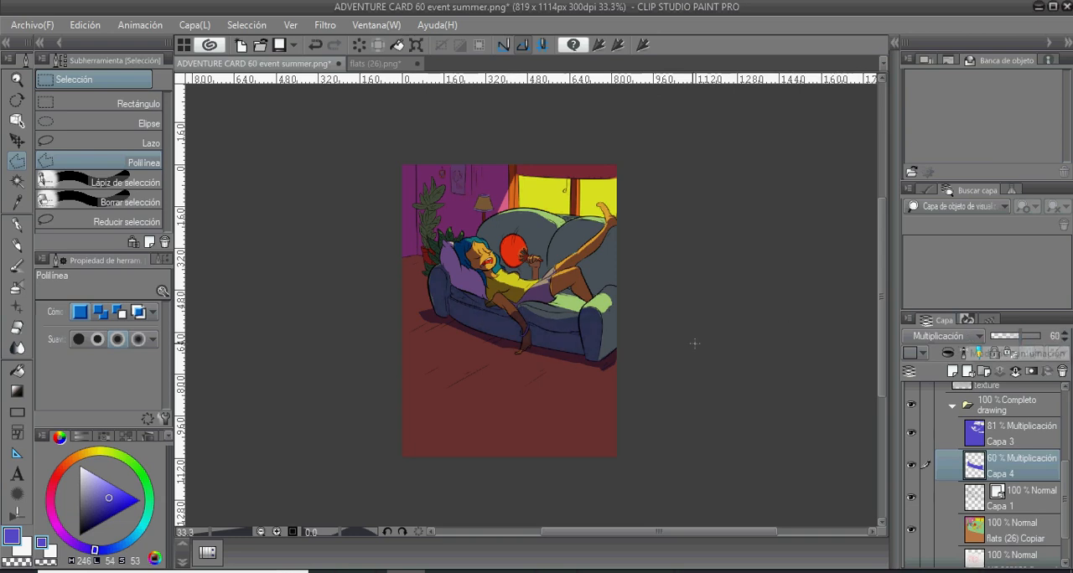
- Erase the second shadow from the woman's hanging forearm and hand
scroll(546, 414, up, 1)
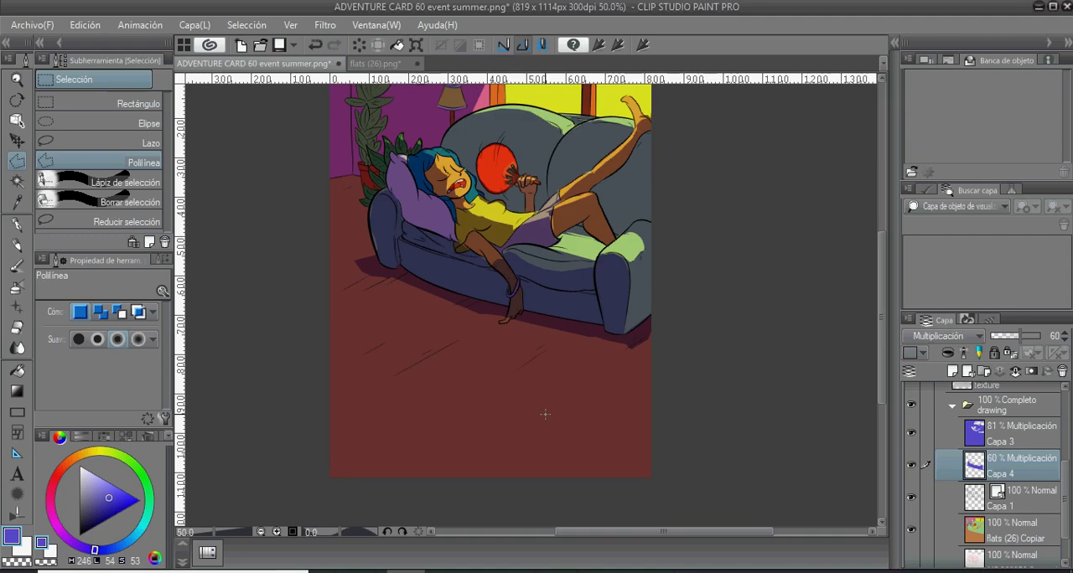
drag(530, 398, 555, 456)
key(e)
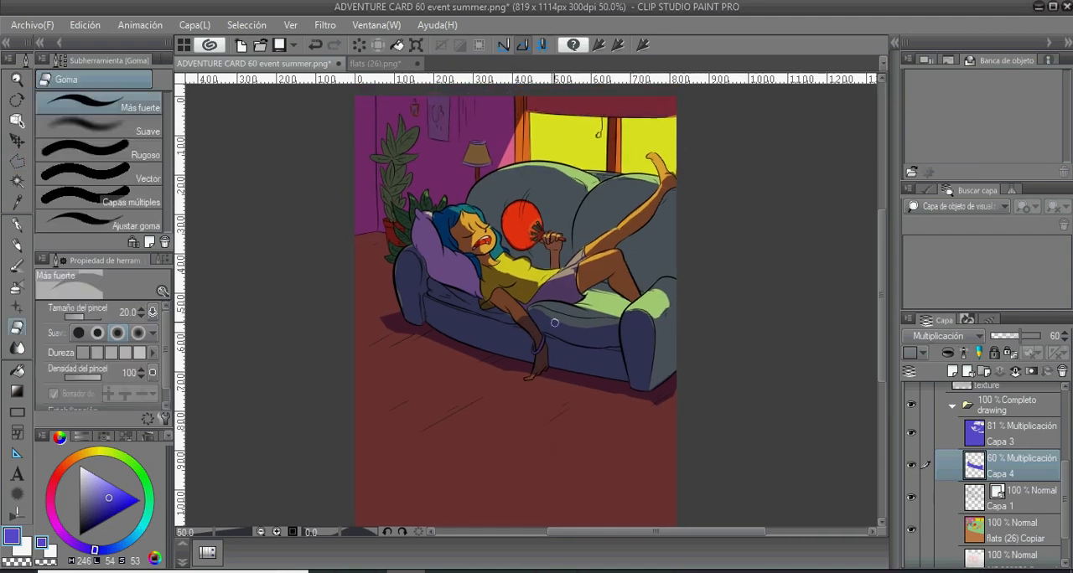
drag(537, 367, 544, 349)
- Outline the back wall with the plant and lamp using a Polilínea selection, fill it with blue-violet and deselect
key(ctrl+plus)
key(p)
drag(367, 262, 353, 375)
key(m)
click(496, 142)
click(496, 232)
click(431, 285)
click(404, 276)
click(378, 267)
click(356, 272)
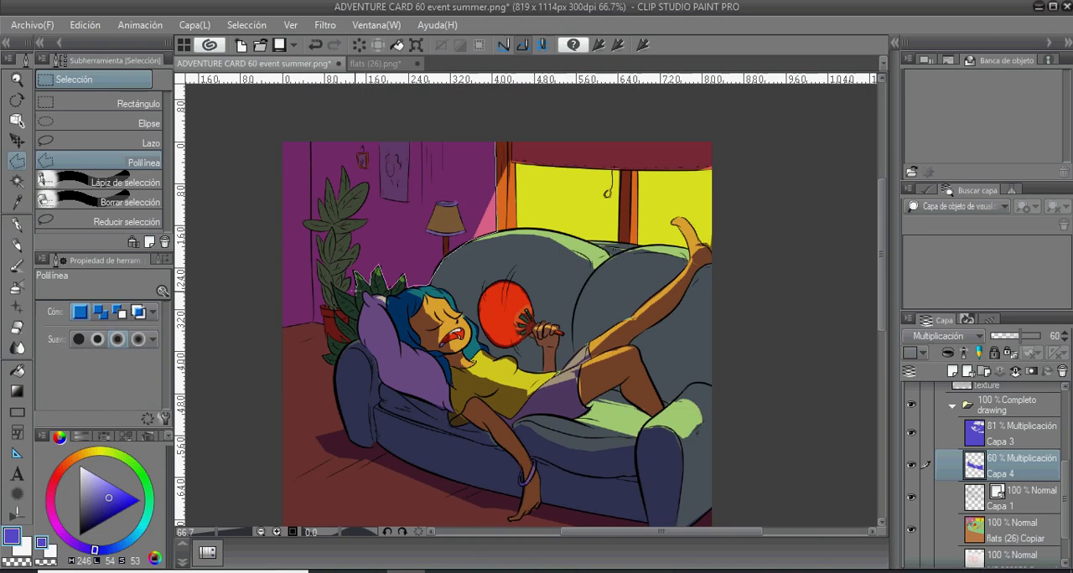
click(335, 287)
click(348, 323)
click(325, 354)
click(334, 382)
click(291, 325)
click(291, 196)
click(496, 142)
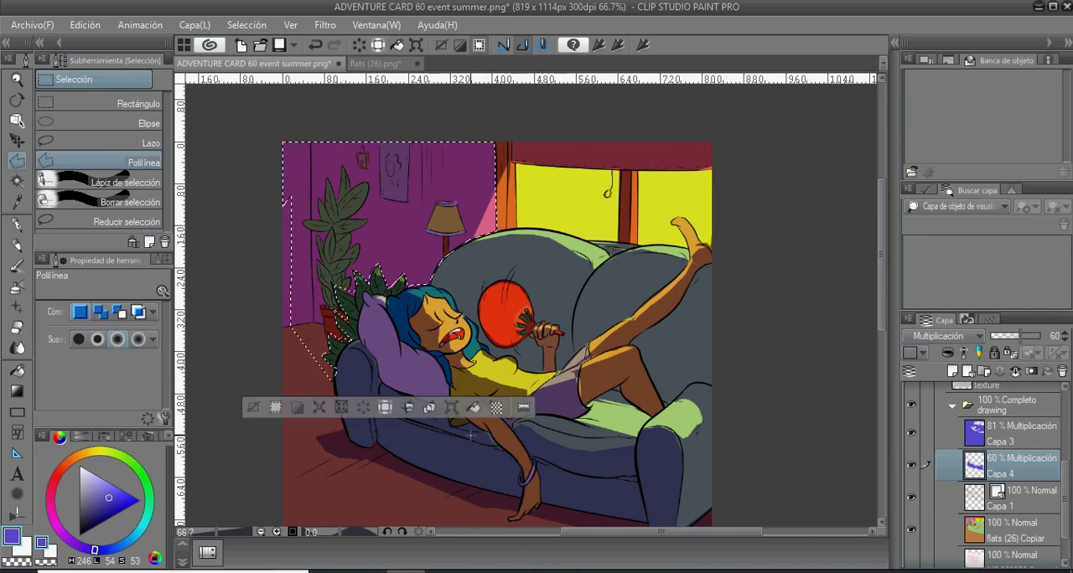
key(alt+Delete)
key(ctrl+d)
- Add a new layer above Capa 3 and draw a blue-violet foreground-to-transparent gradient diagonally from the floor's lower-left corner towards the sofa
key(p)
key(alt+bracketright)
scroll(491, 251, down, 2)
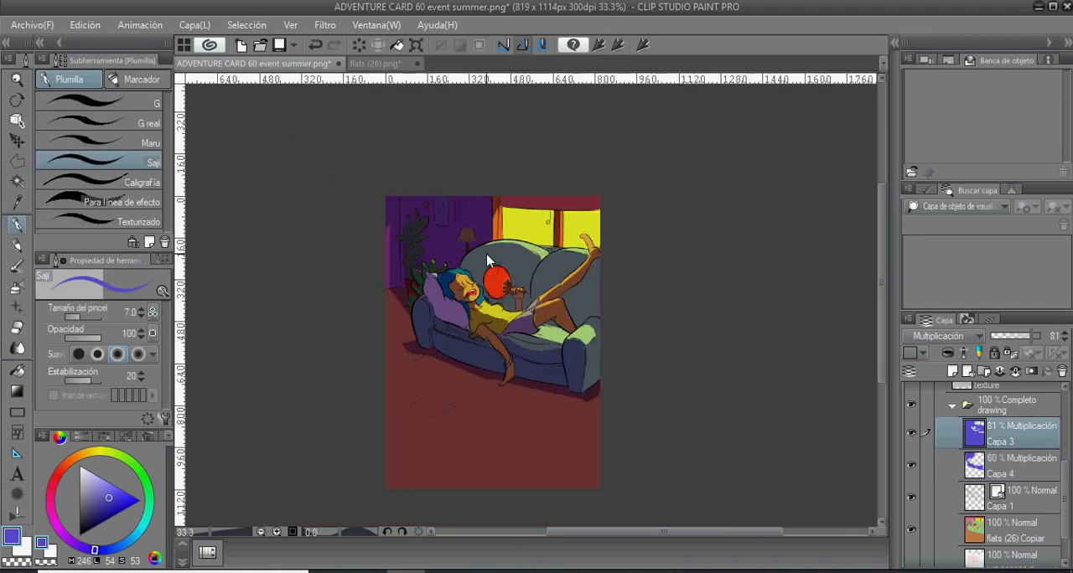
drag(487, 352, 456, 338)
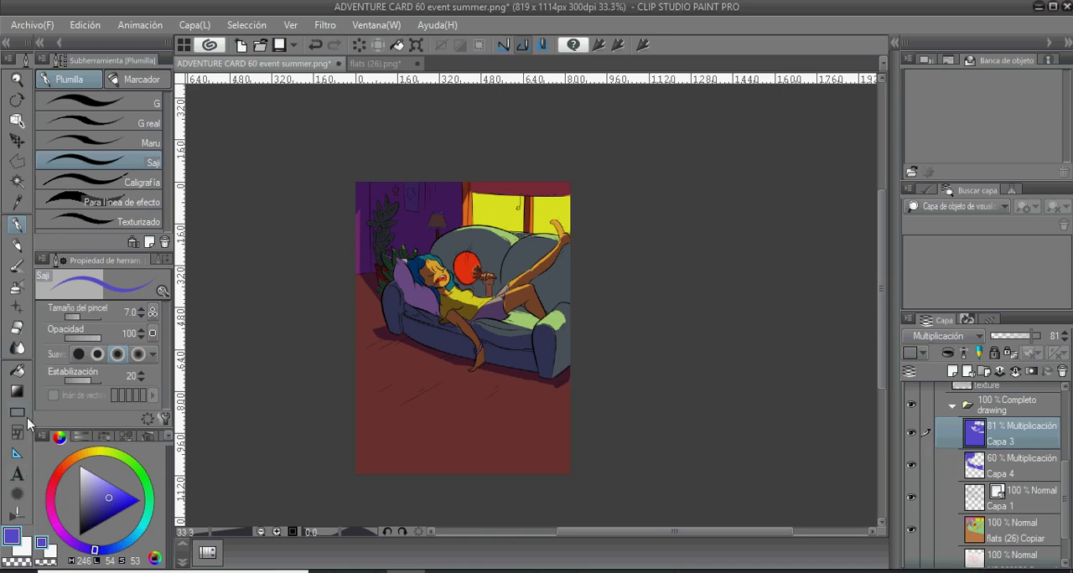
click(15, 392)
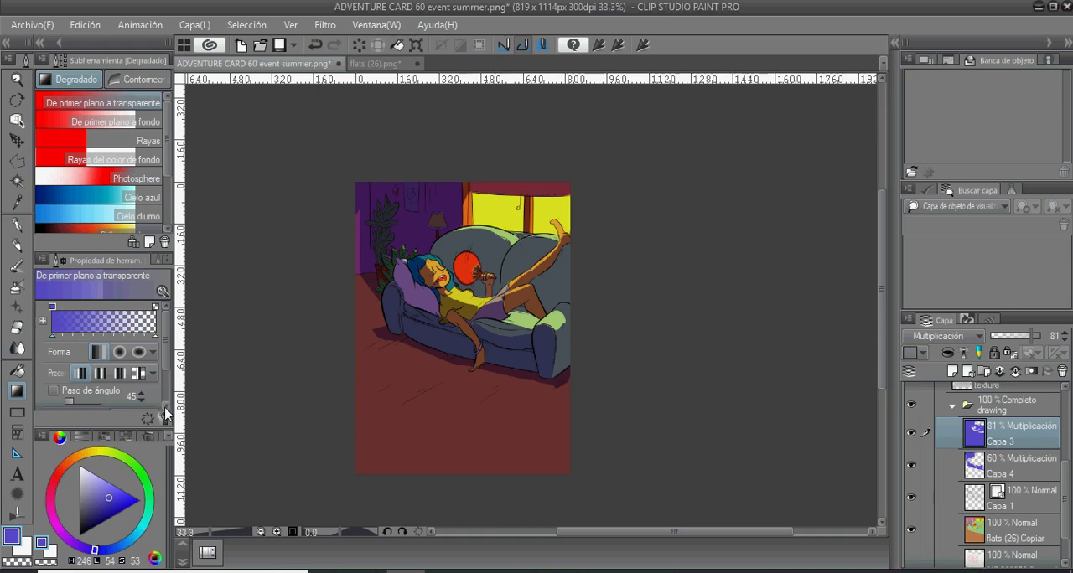
drag(343, 497, 444, 379)
key(ctrl+z)
click(953, 370)
drag(298, 508, 498, 349)
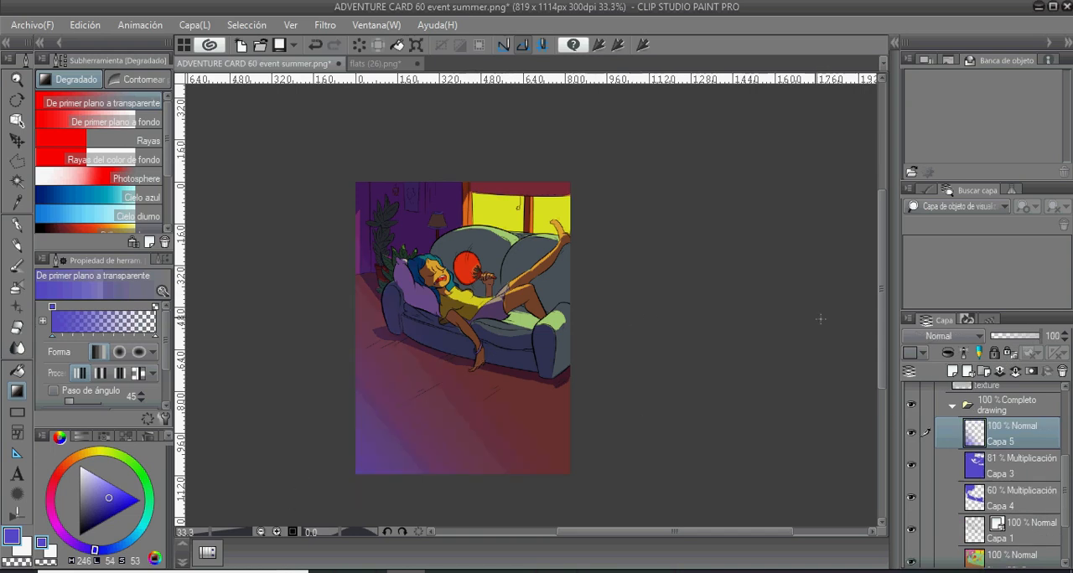
- Try the Multiplicación, Exclusión and Subexponer color blending modes on the floor gradient layer Capa 5
click(977, 337)
click(985, 38)
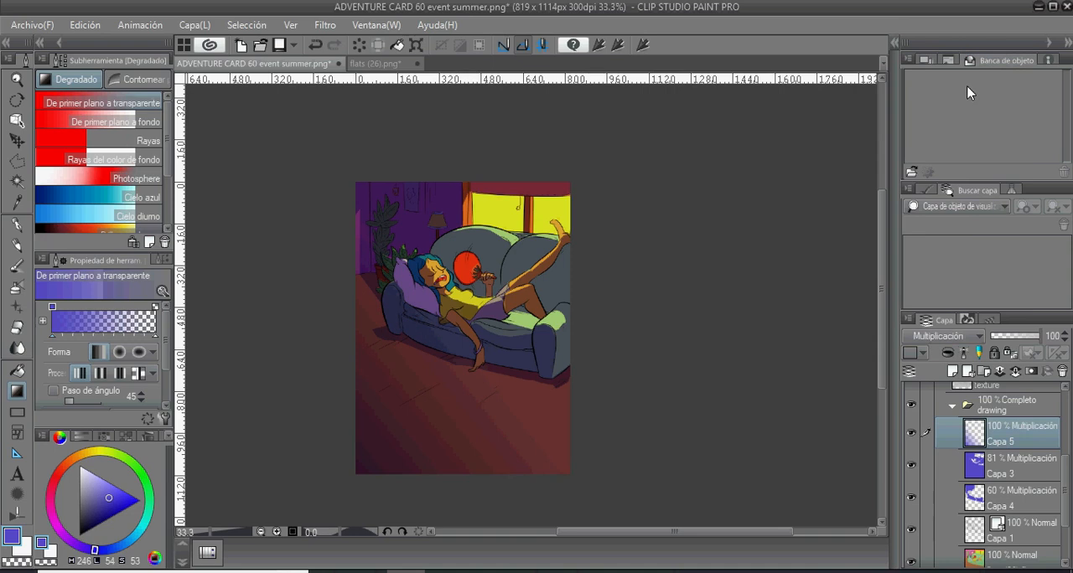
key(ctrl+z)
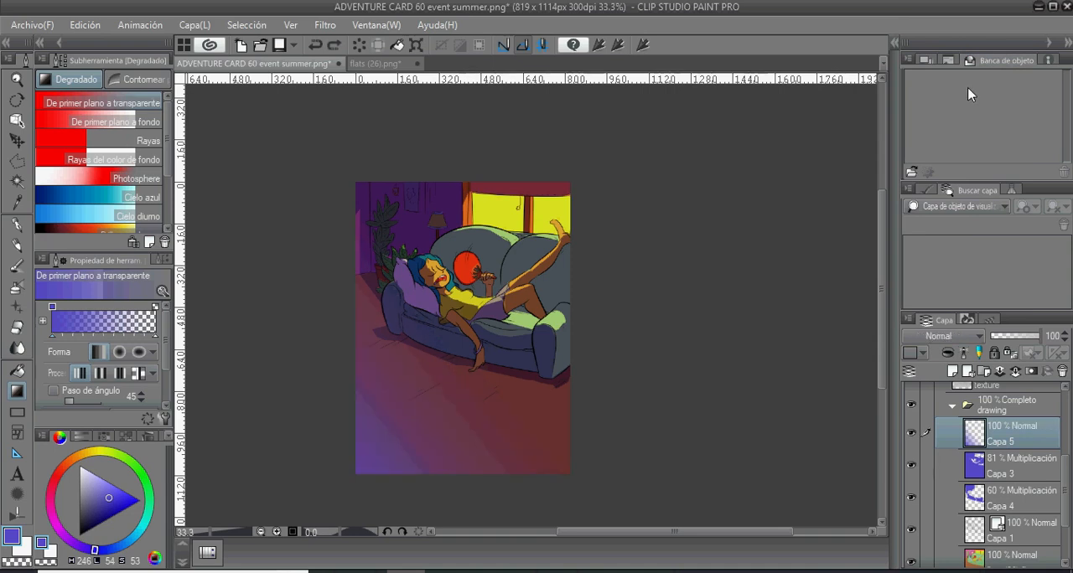
click(963, 334)
click(960, 307)
click(965, 337)
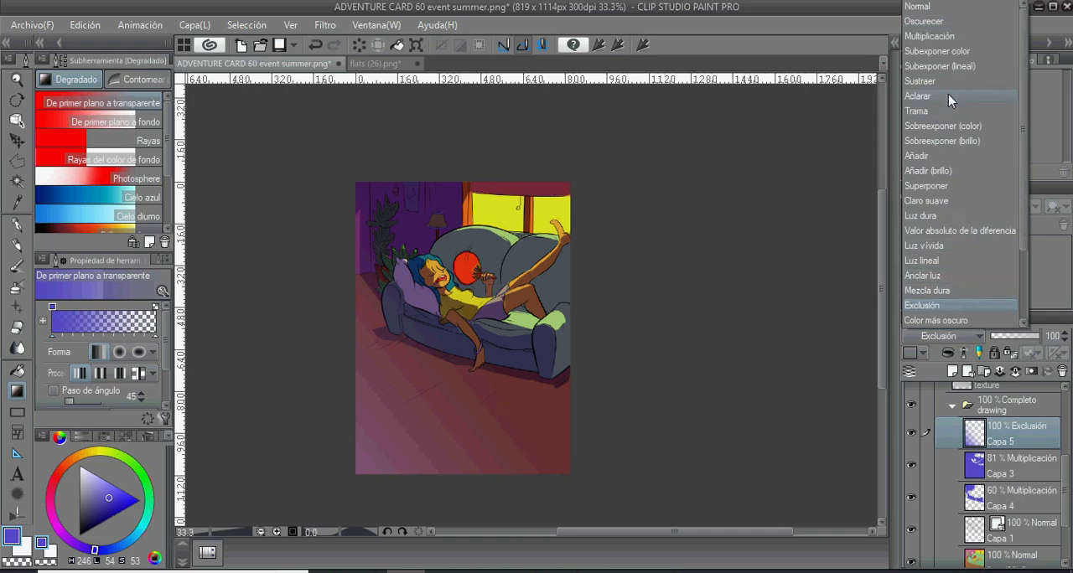
click(955, 51)
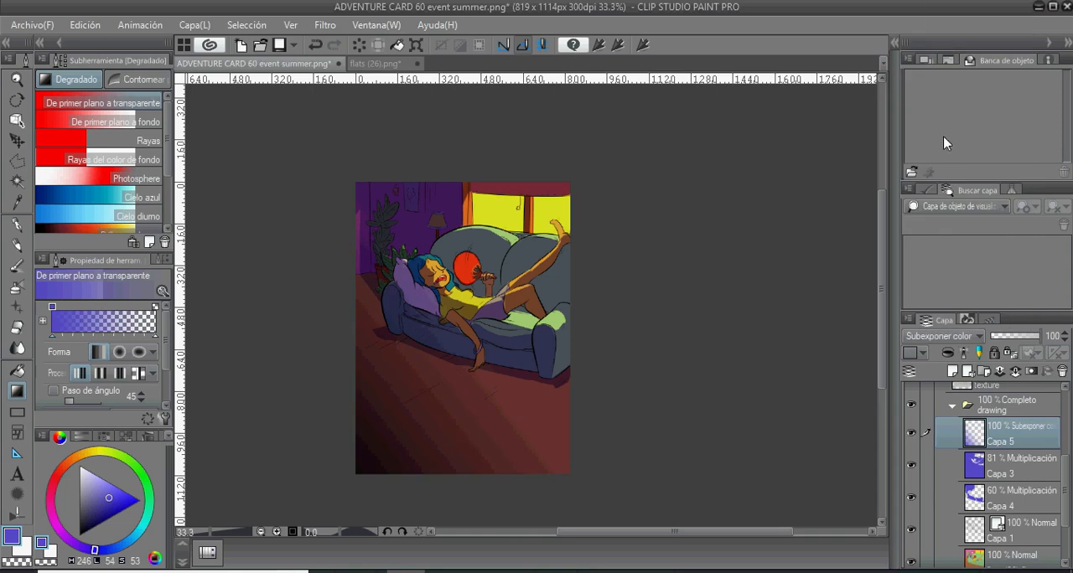
- Try the Anclar luz, Claro suave and Oscurecer blending modes on the floor gradient layer Capa 5
click(970, 338)
click(977, 337)
click(979, 339)
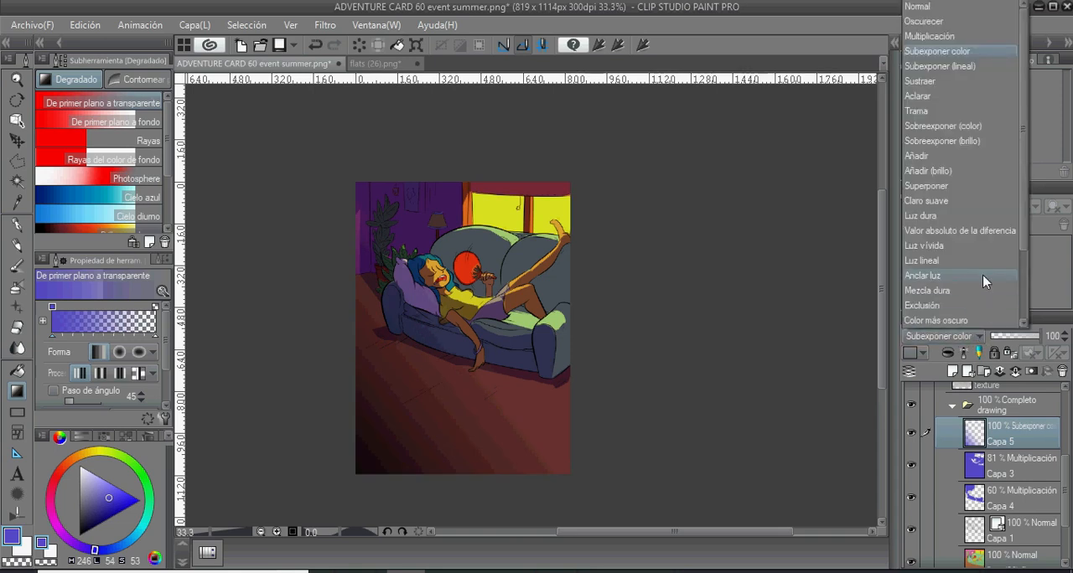
click(983, 282)
click(977, 337)
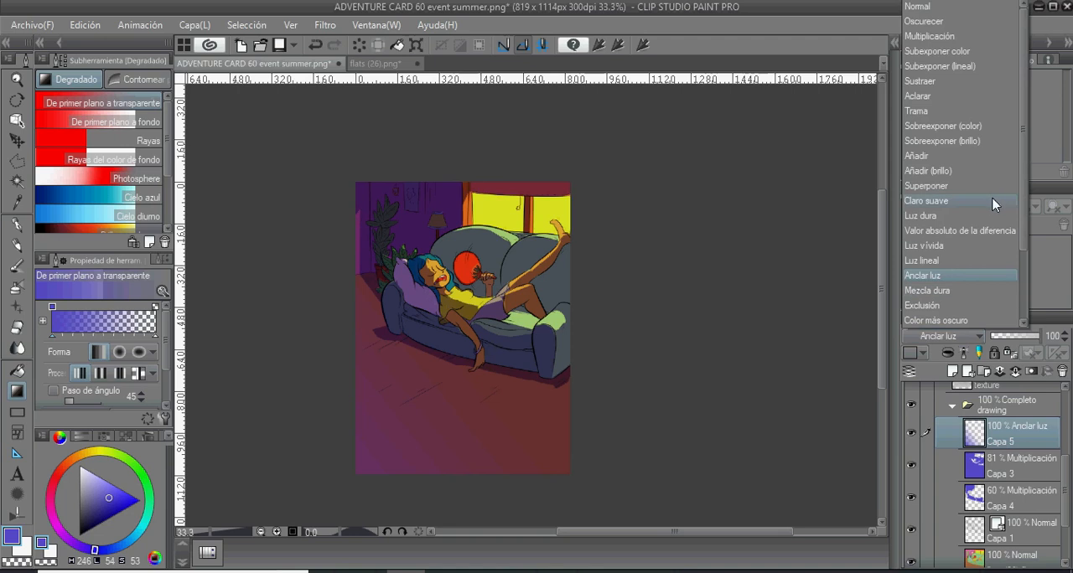
click(994, 203)
click(976, 336)
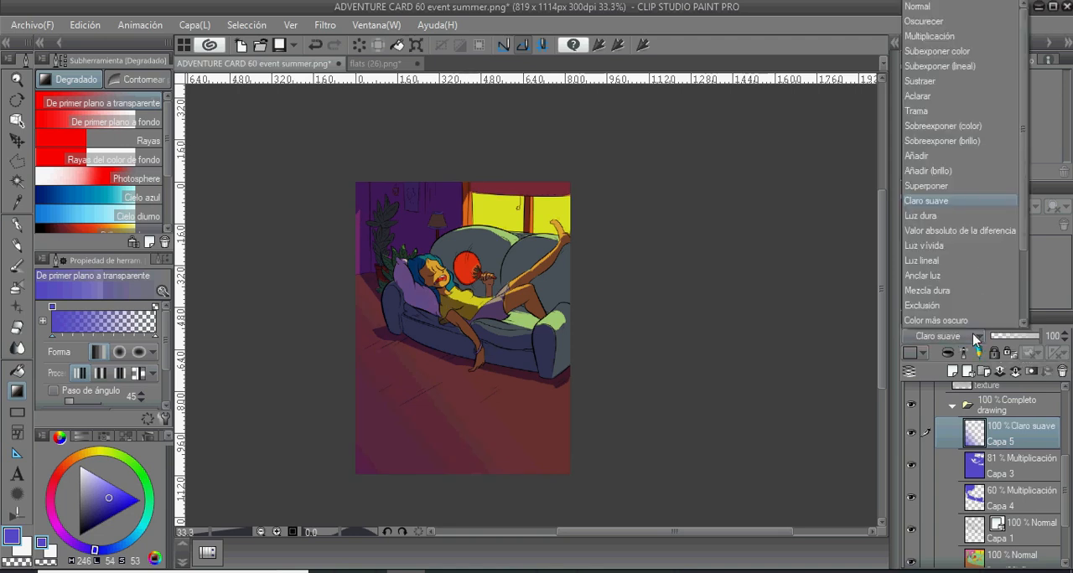
click(964, 21)
- Set the floor gradient layer Capa 5 to Multiplicación with 60% opacity
click(972, 335)
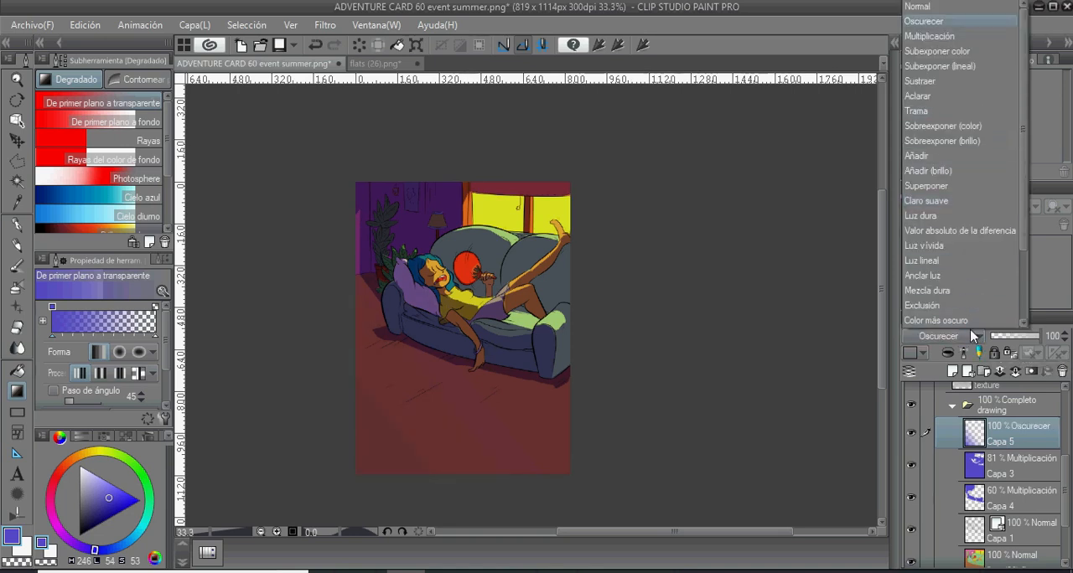
click(929, 36)
drag(1036, 336, 1020, 336)
- Select the shadow areas of Capa 4 and draw a blue-violet gradient down from the back wall on a new layer above it
click(1014, 499)
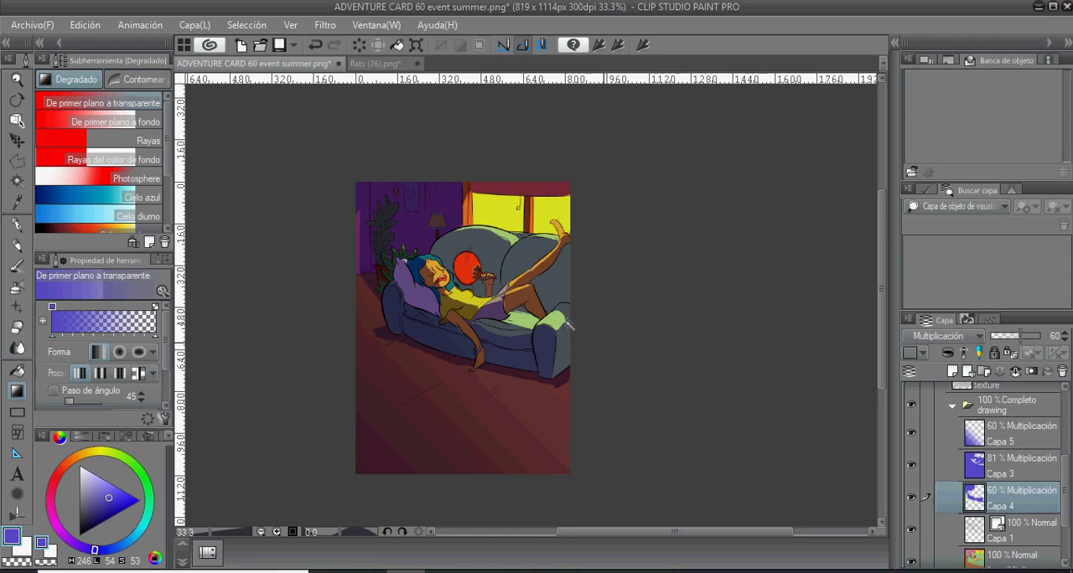
key(w)
click(546, 346)
shift+click(412, 325)
key(g)
key(ctrl+shift+n)
drag(379, 186, 457, 327)
- Set the new gradient layer Capa 6 to Multiplicación, deselect, and lower its opacity to 55%
click(964, 336)
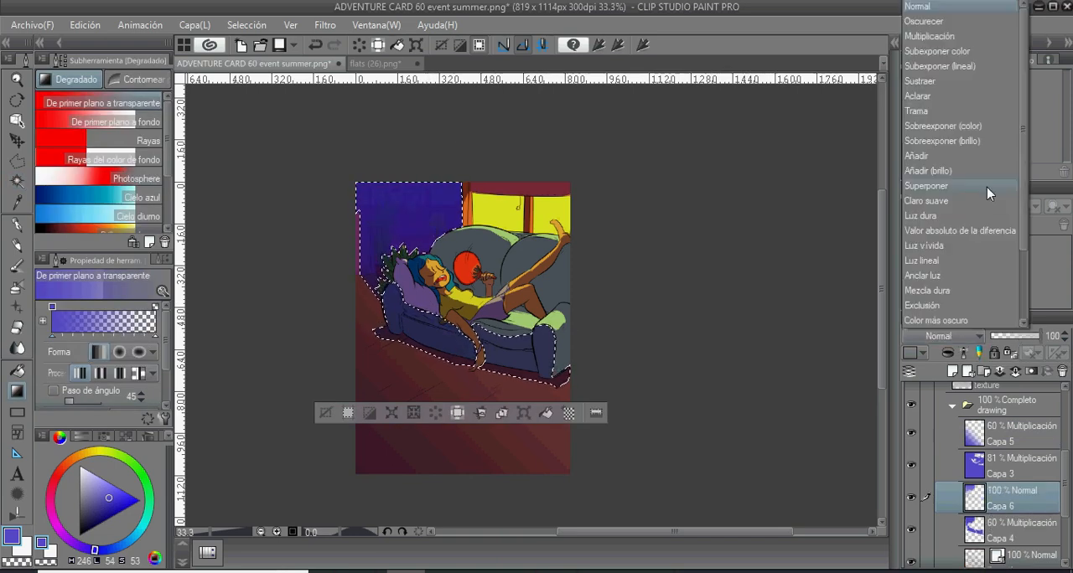
click(928, 36)
key(ctrl+d)
drag(1028, 336, 1017, 336)
- Set Capa 3's opacity to 61% and erase its shadow from the leaves of the tall potted plant
click(1015, 466)
click(1064, 339)
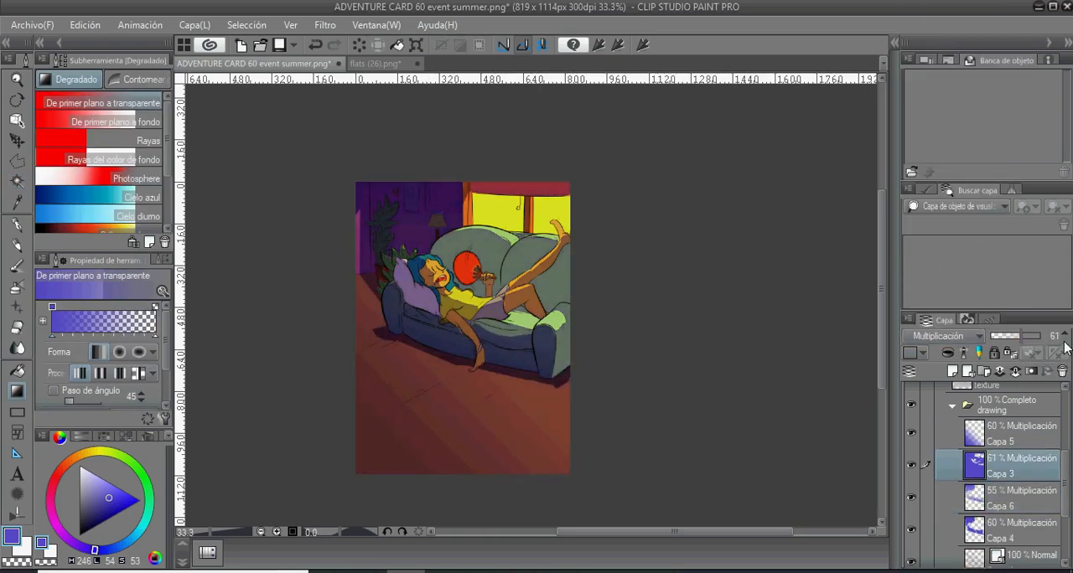
key(ctrl+minus)
key(ctrl+plus)
key(ctrl+plus)
key(ctrl+plus)
key(ctrl+plus)
drag(285, 184, 469, 310)
key(e)
mouse_move(437, 260)
mouse_down()
mouse_move(435, 314)
mouse_move(486, 256)
mouse_up()
drag(483, 310, 453, 316)
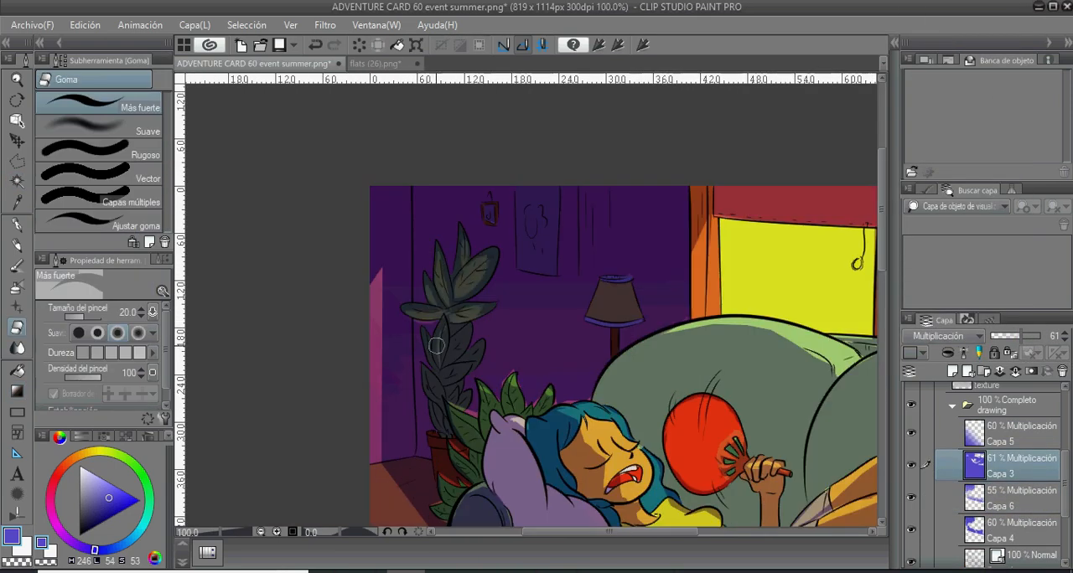
- Hide Capa 3 and fill the shadow gaps around the small plant's leaves on Capa 4 with the Saji pen
scroll(435, 345, down, 3)
key(p)
key(p)
key(p)
key(p)
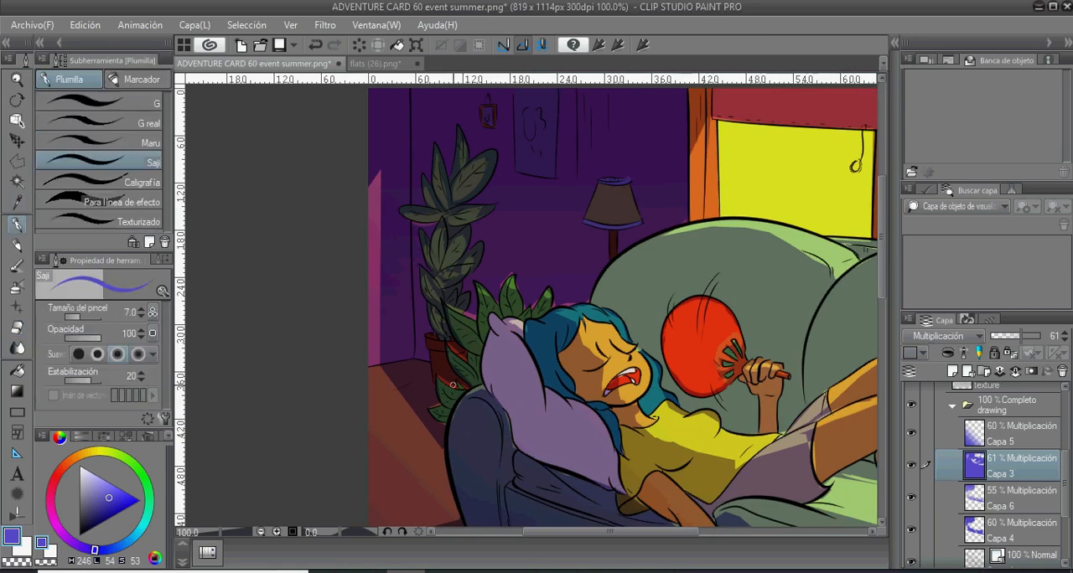
click(1039, 336)
click(911, 465)
click(1020, 531)
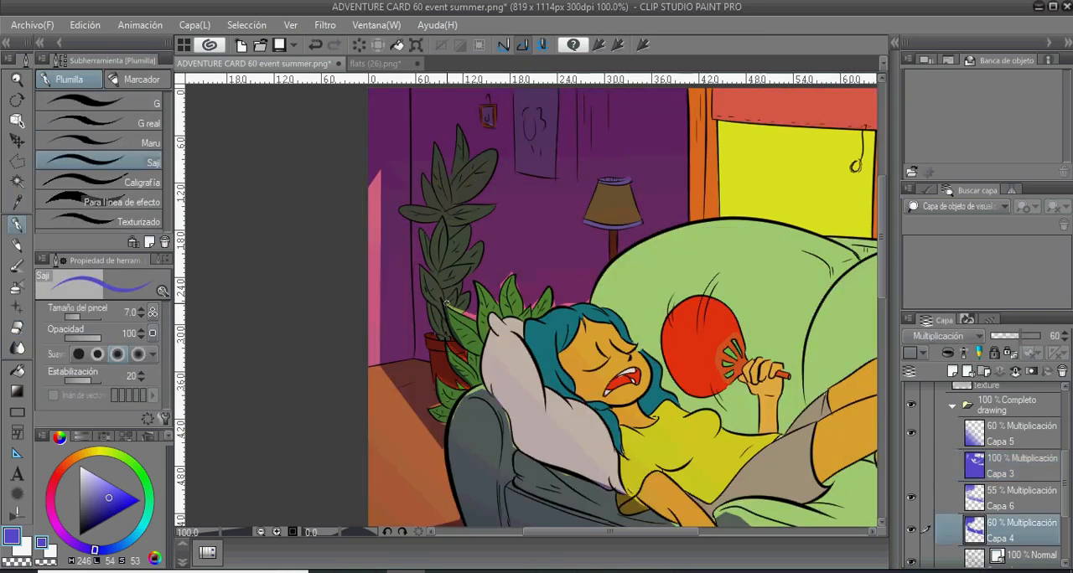
drag(447, 303, 477, 321)
alt+click(541, 290)
- Show the shadow layer Capa 3 again and set its opacity to 58%
key(ctrl+minus)
key(ctrl+minus)
drag(634, 352, 570, 265)
key(ctrl+minus)
click(911, 465)
click(1020, 466)
click(1028, 336)
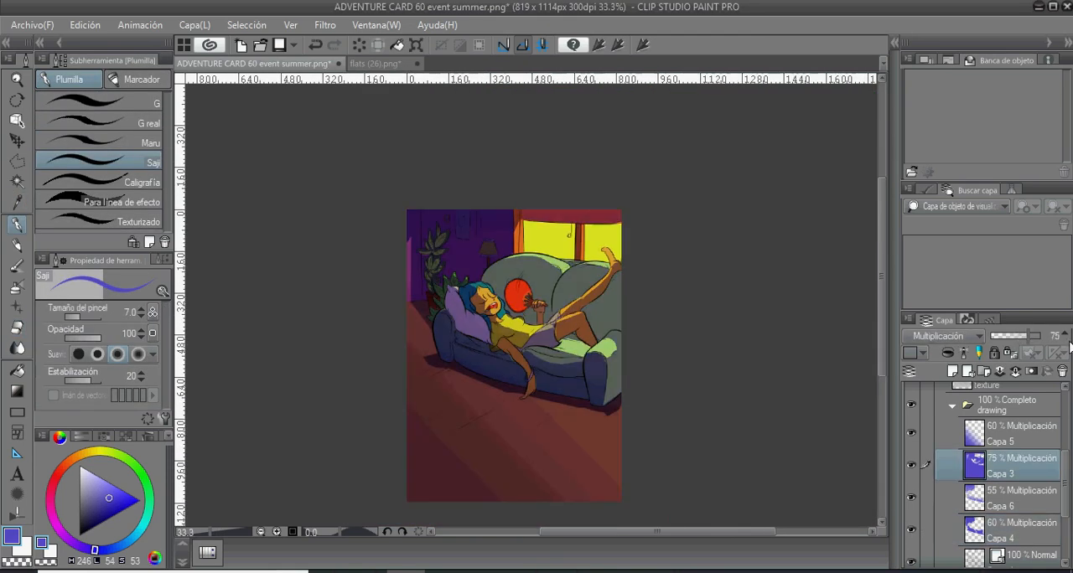
click(1066, 339)
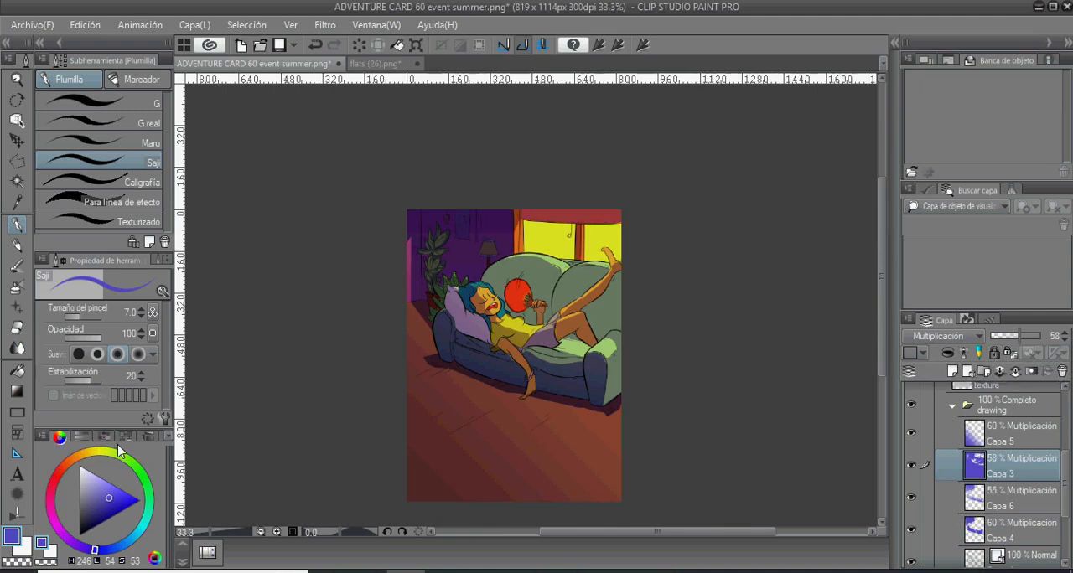
- Paint blue-violet shadow along the woman's hanging arm and hand on Capa 6 with the Saji pen
click(1010, 503)
key(p)
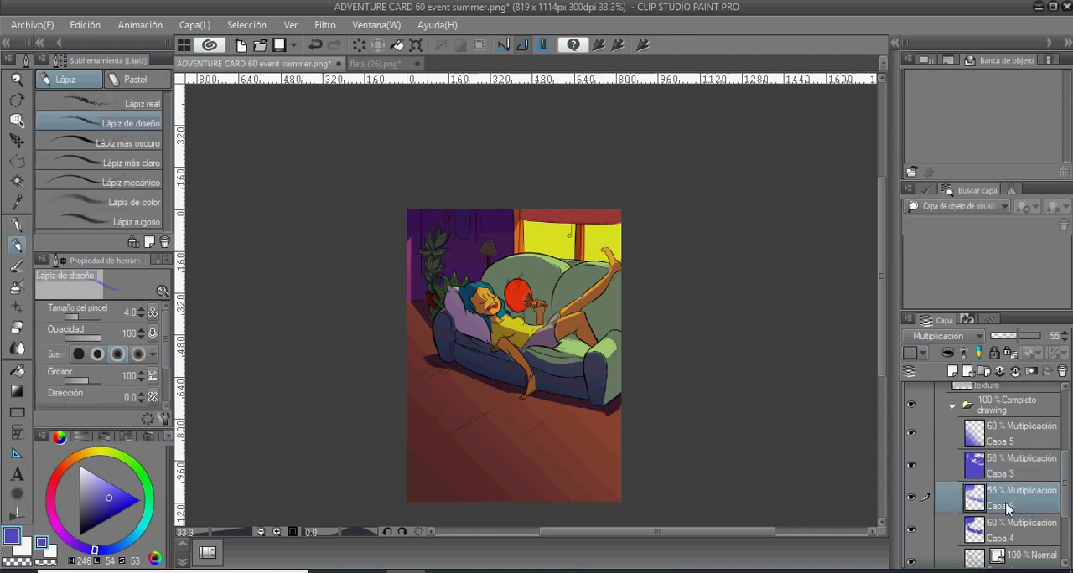
key(ctrl+plus)
key(ctrl+plus)
key(ctrl+plus)
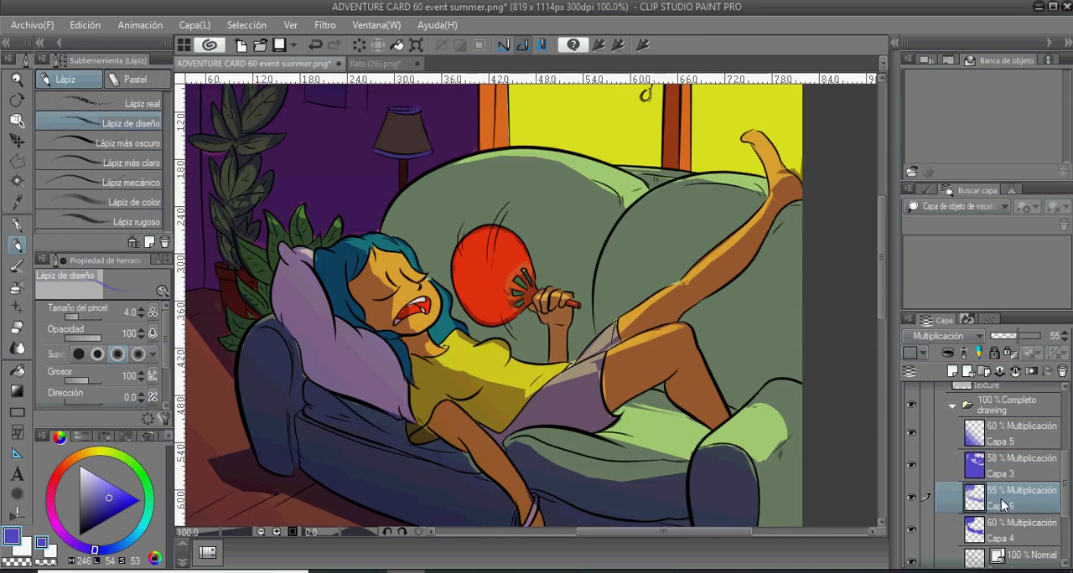
key(p)
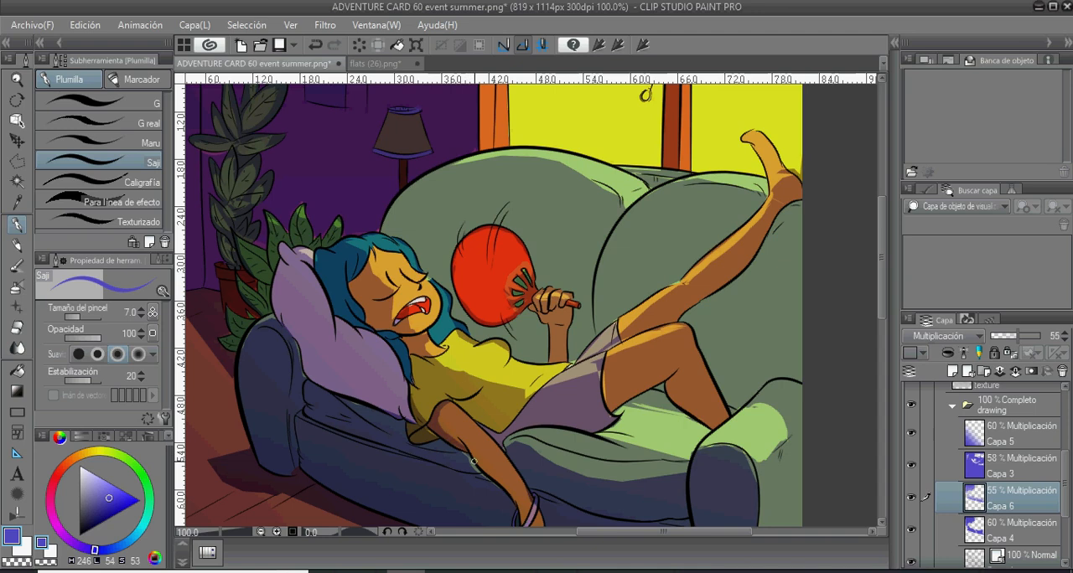
drag(510, 499, 452, 453)
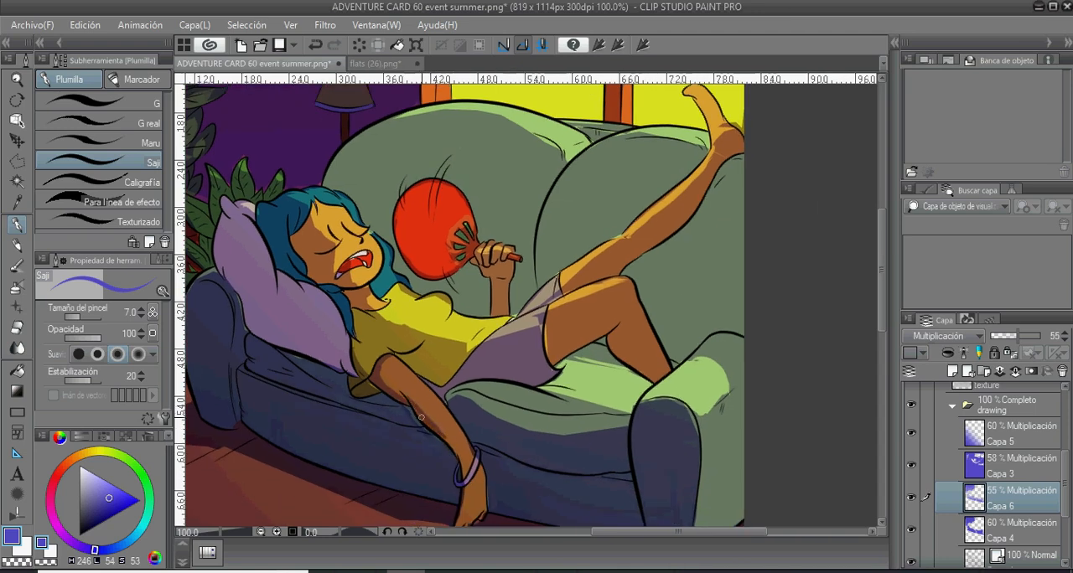
drag(466, 472, 445, 415)
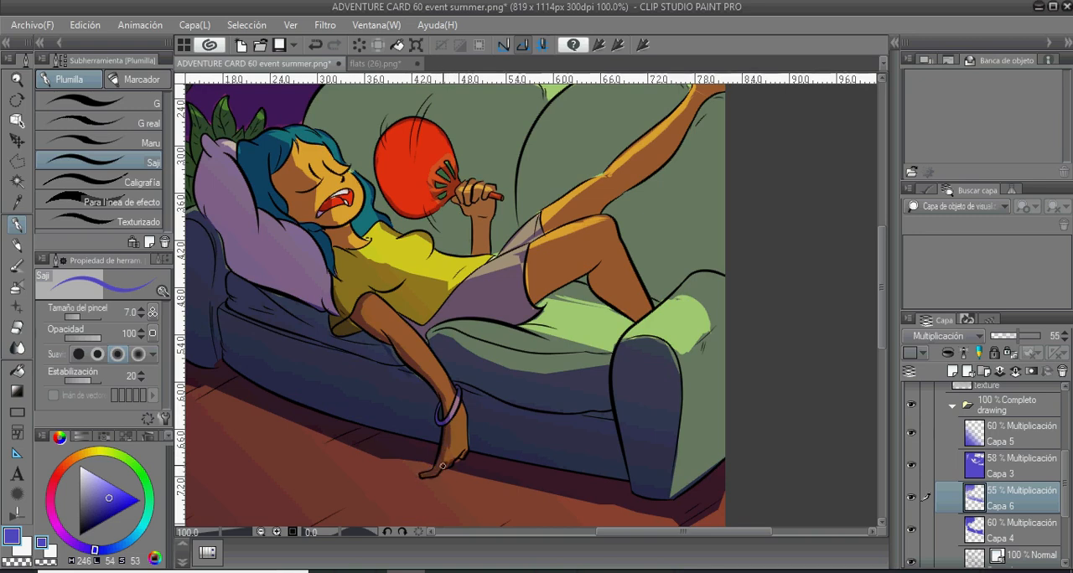
drag(444, 450, 506, 486)
drag(403, 385, 503, 503)
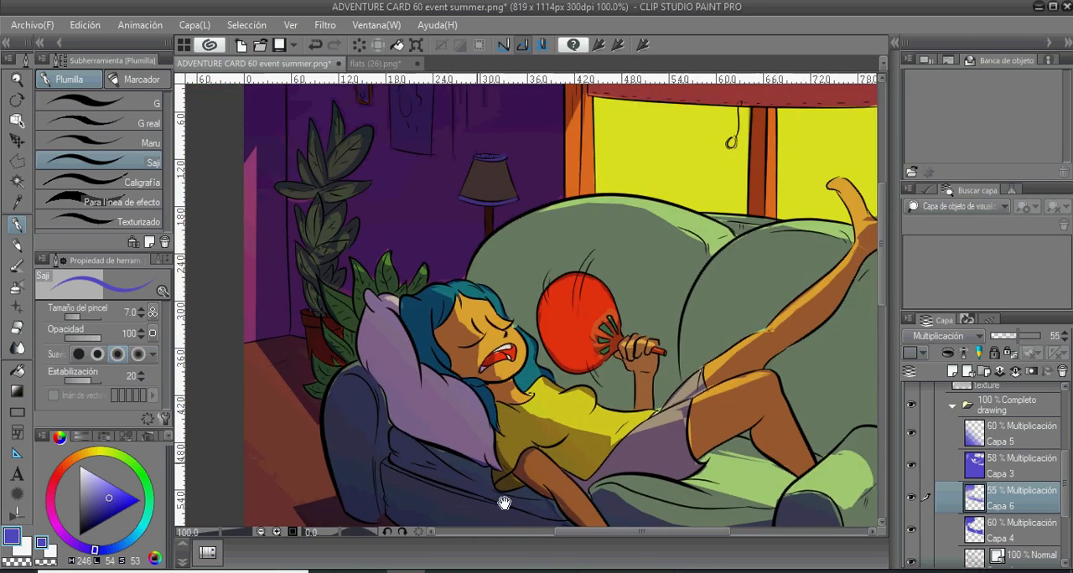
scroll(401, 309, down, 4)
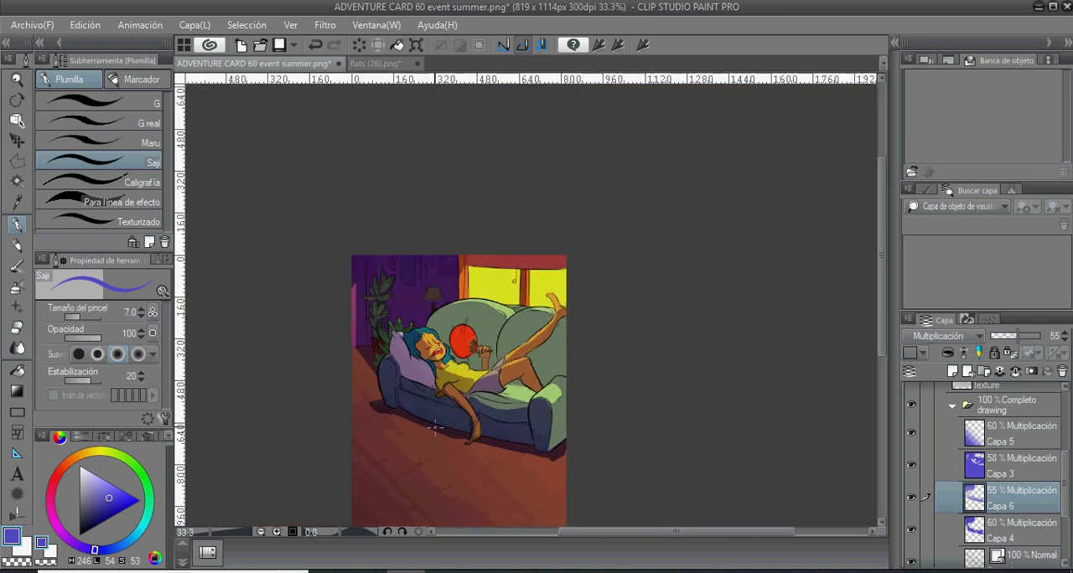
drag(390, 291, 423, 354)
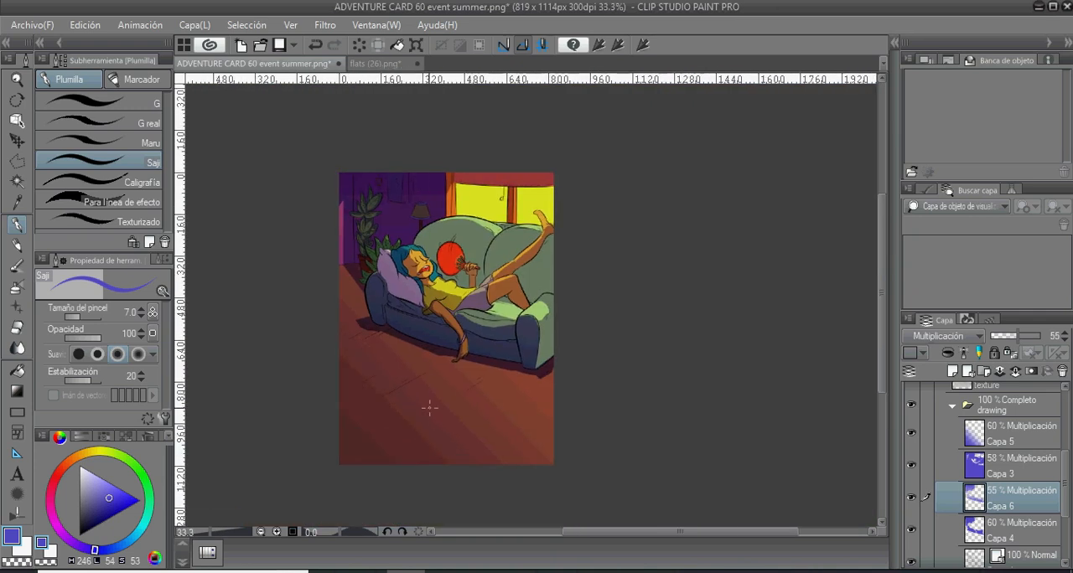
click(521, 572)
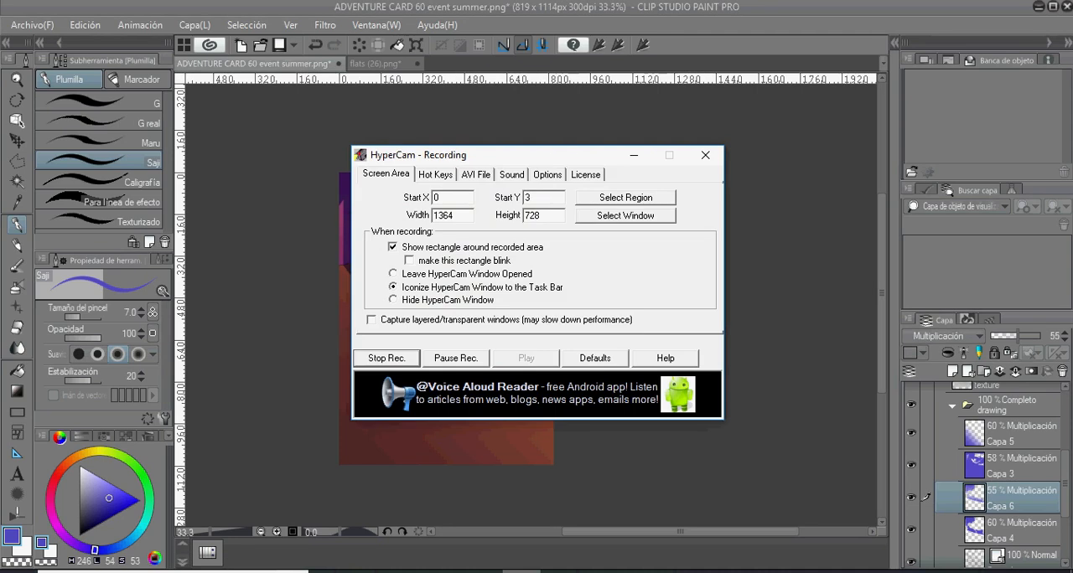
click(634, 156)
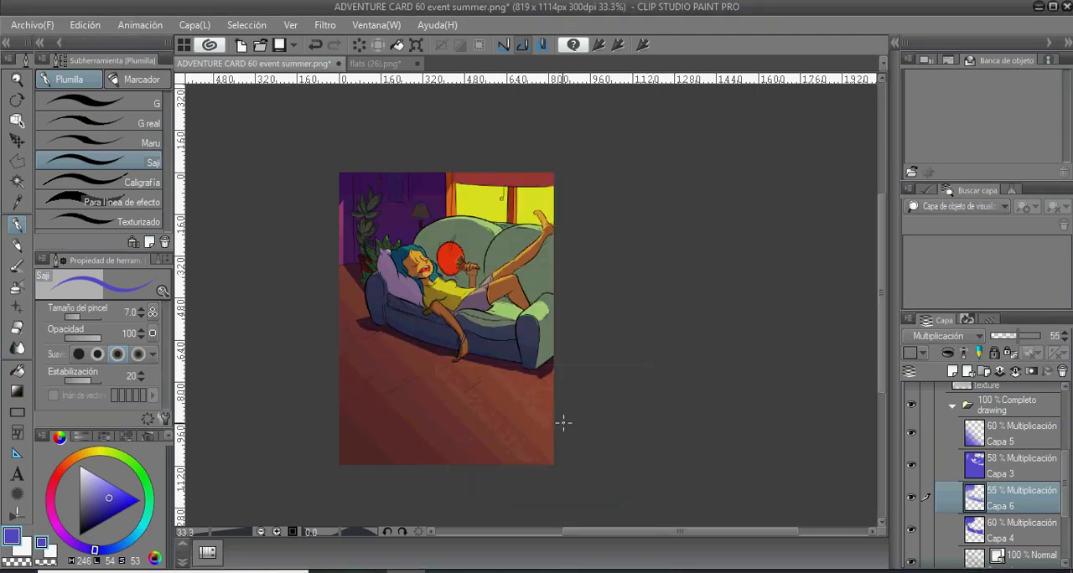